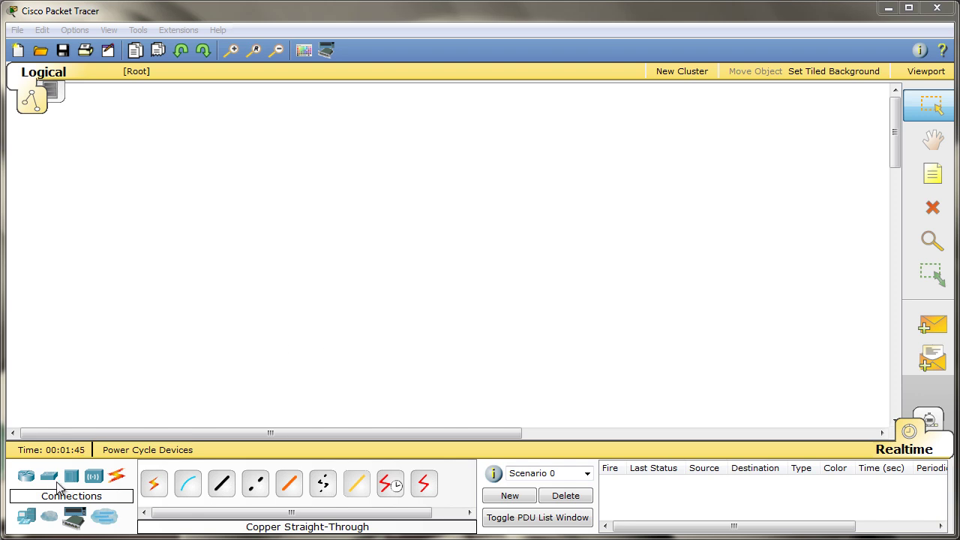
- Place a generic PC on the left side of the empty workspace
{"action": "left_click", "coordinate": [29, 523]}
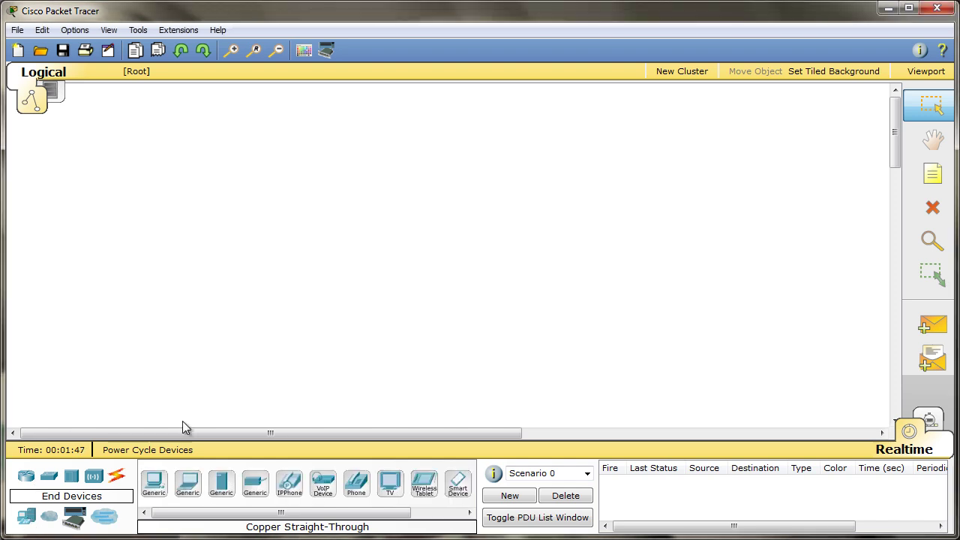
{"action": "left_click_drag", "start_coordinate": [157, 489], "coordinate": [164, 255]}
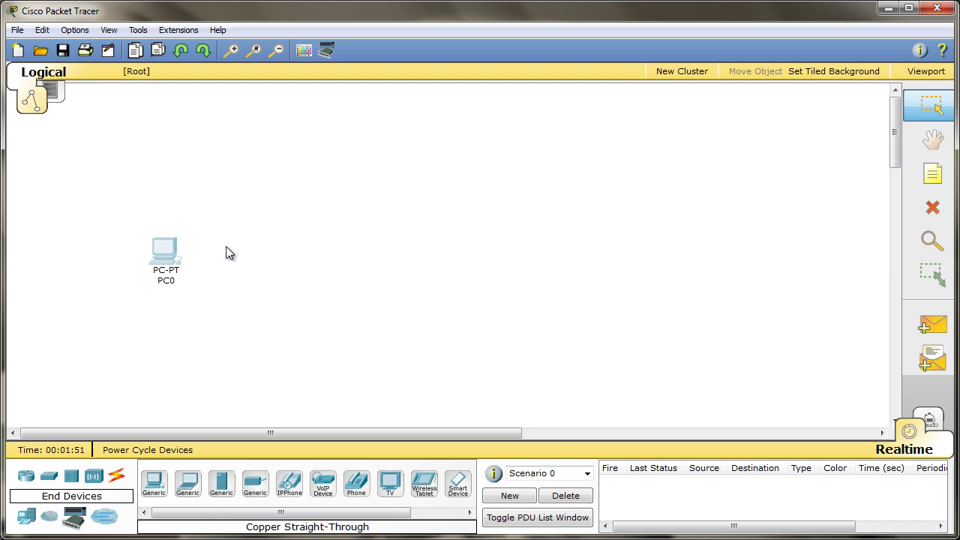
- Add a note above PC0 with network address 192.168.0.0 and, on a second line, subnet mask 255.255.255.0
{"action": "left_click", "coordinate": [935, 177]}
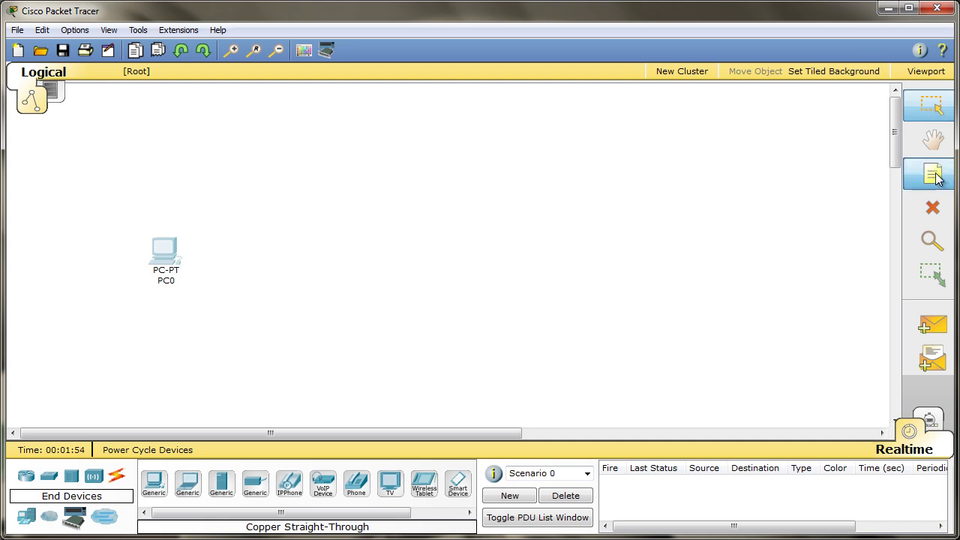
{"action": "left_click", "coordinate": [138, 169]}
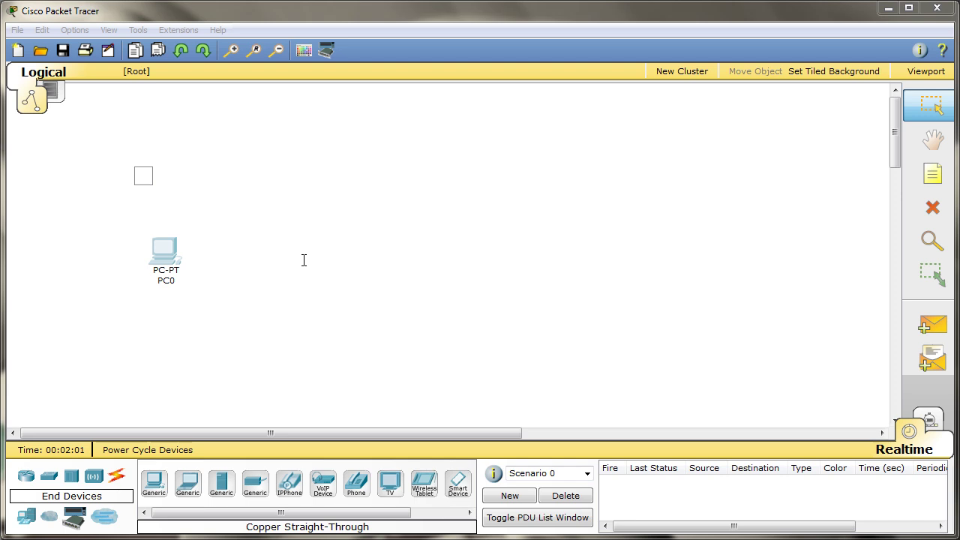
{"action": "type", "text": "192."}
{"action": "type", "text": "168.0."}
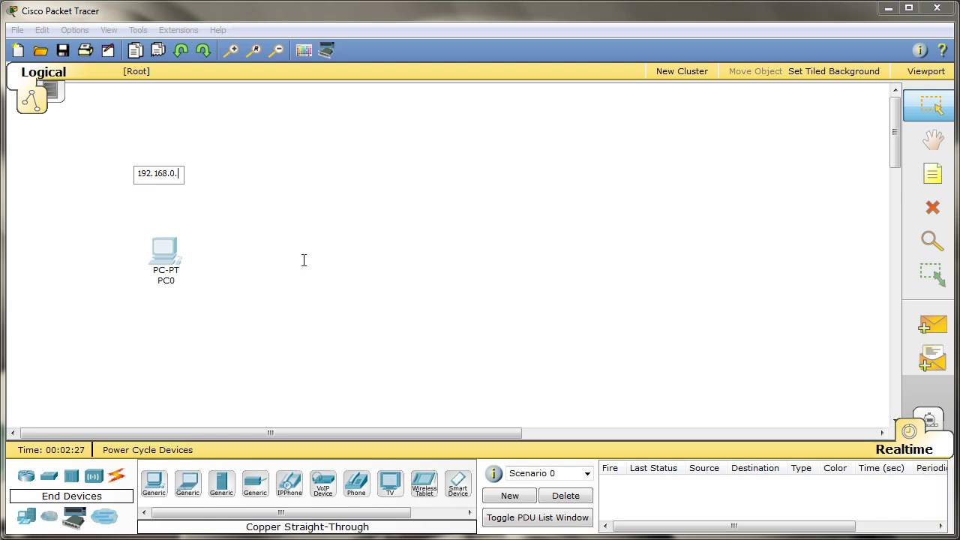
{"action": "type", "text": "0"}
{"action": "key", "text": "Return"}
{"action": "type", "text": "255.255.255"}
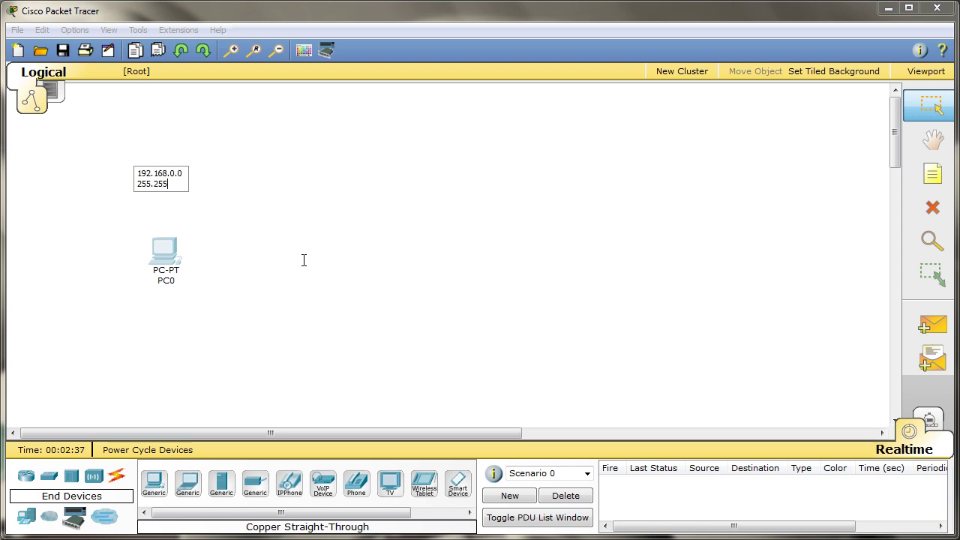
{"action": "type", "text": ".0"}
- Below a blank line in the note, add host addresses 192.168.0.1 and 192.168.0.2, then move the note slightly higher above PC0
{"action": "key", "text": "Return"}
{"action": "key", "text": "Return"}
{"action": "type", "text": "192"}
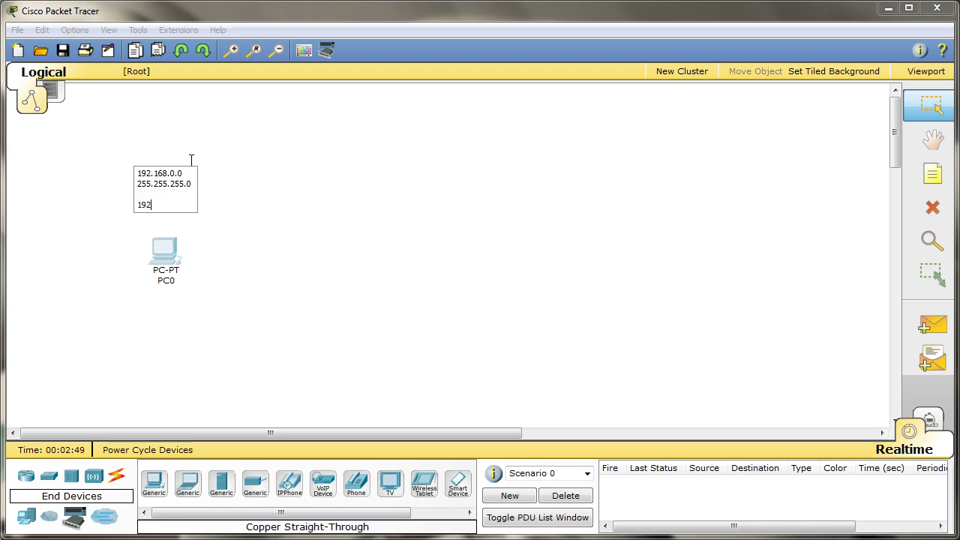
{"action": "type", "text": ".168.0.1"}
{"action": "key", "text": "Return"}
{"action": "type", "text": "192.168"}
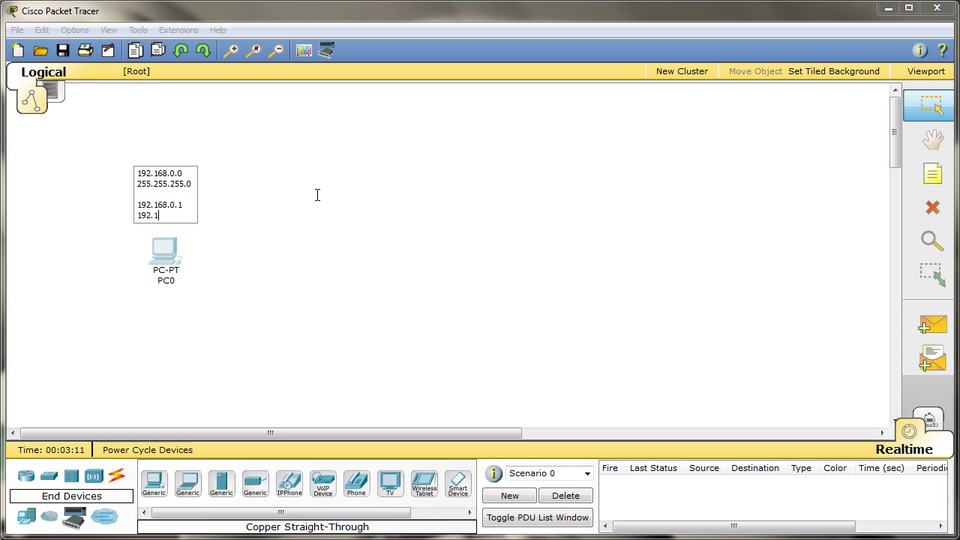
{"action": "type", "text": ".0.1"}
{"action": "key", "text": "BackSpace"}
{"action": "type", "text": "2"}
{"action": "left_click", "coordinate": [159, 130]}
{"action": "left_click_drag", "start_coordinate": [160, 183], "coordinate": [162, 154]}
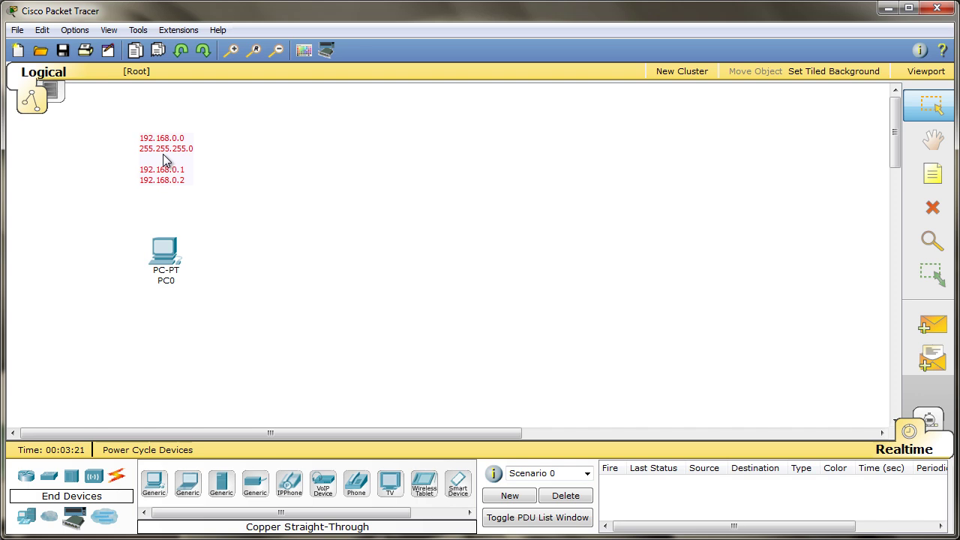
{"action": "double_click", "coordinate": [191, 181]}
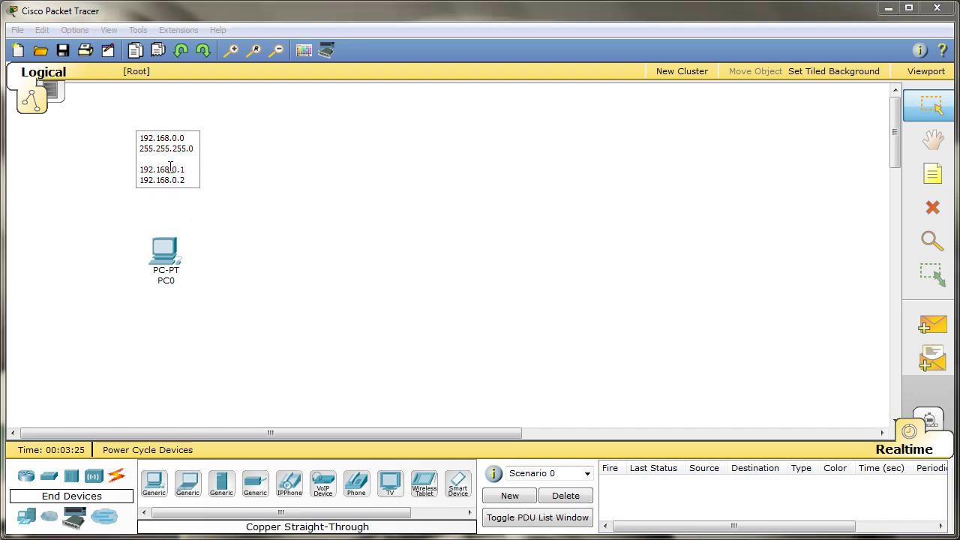
{"action": "left_click_drag", "start_coordinate": [195, 148], "coordinate": [141, 148]}
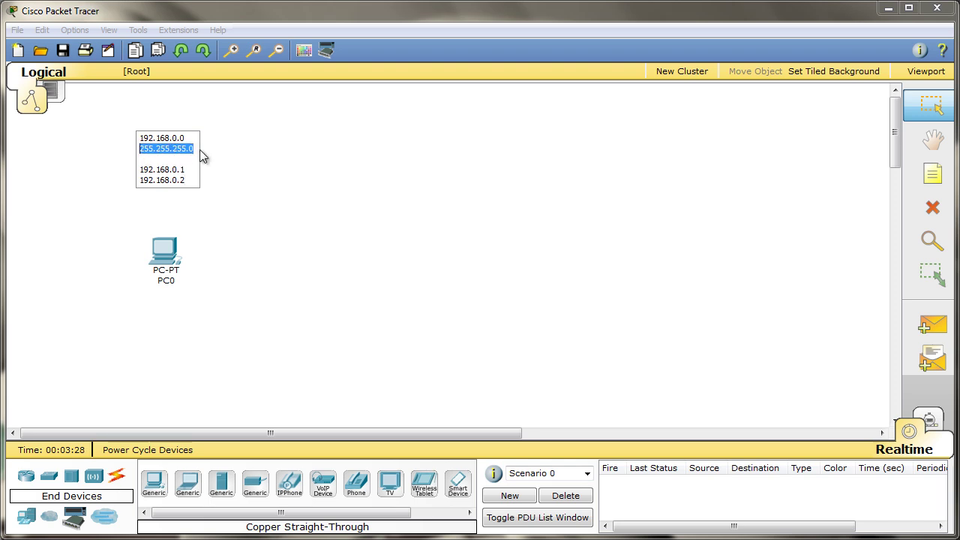
{"action": "left_click", "coordinate": [187, 222]}
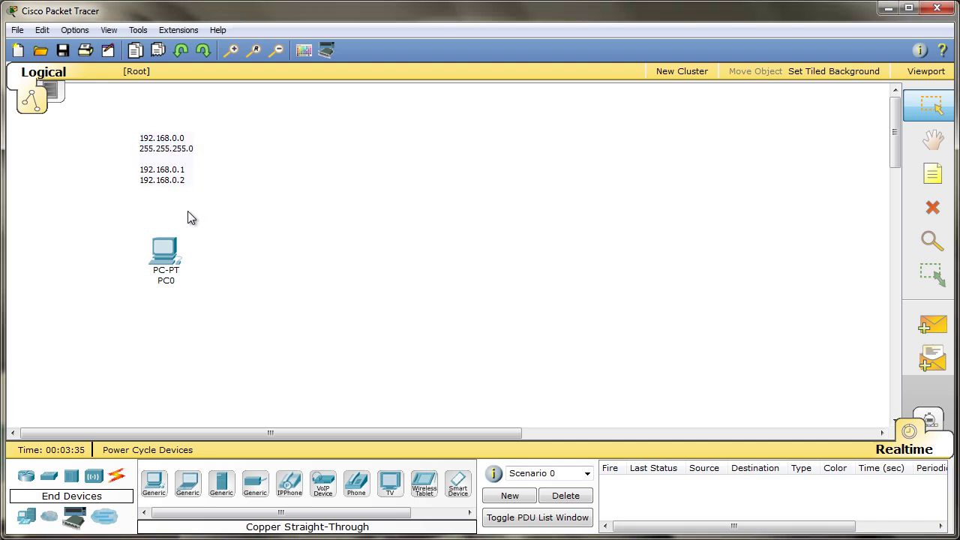
{"action": "double_click", "coordinate": [188, 137]}
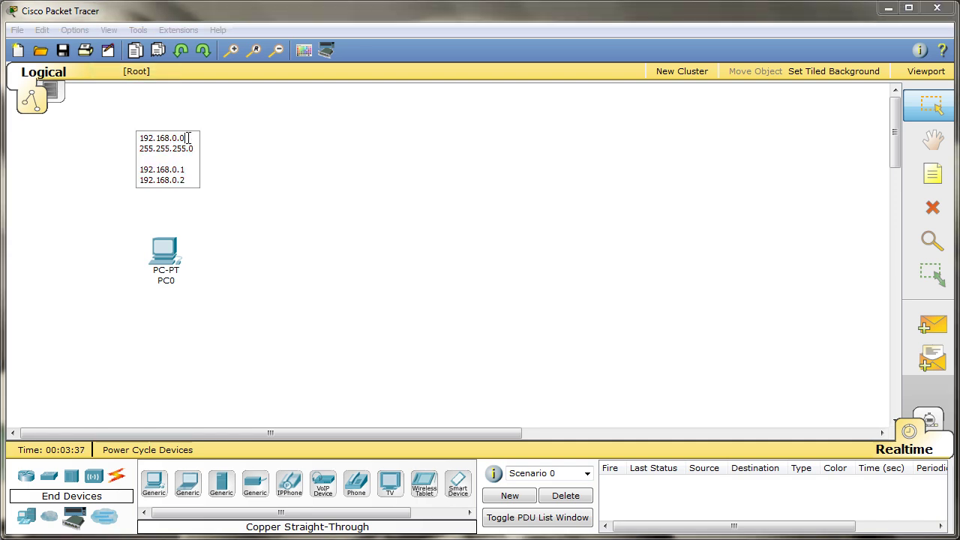
{"action": "left_click", "coordinate": [227, 318]}
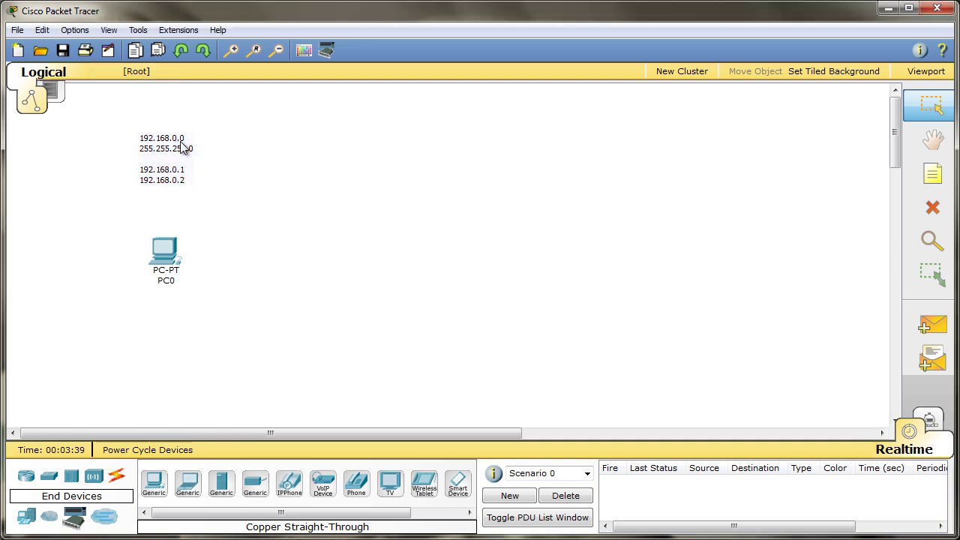
- Duplicate the address note, move the copy to the workspace's right side, and change its network address to 192.168.1.0
{"action": "left_click_drag", "start_coordinate": [126, 103], "coordinate": [162, 192]}
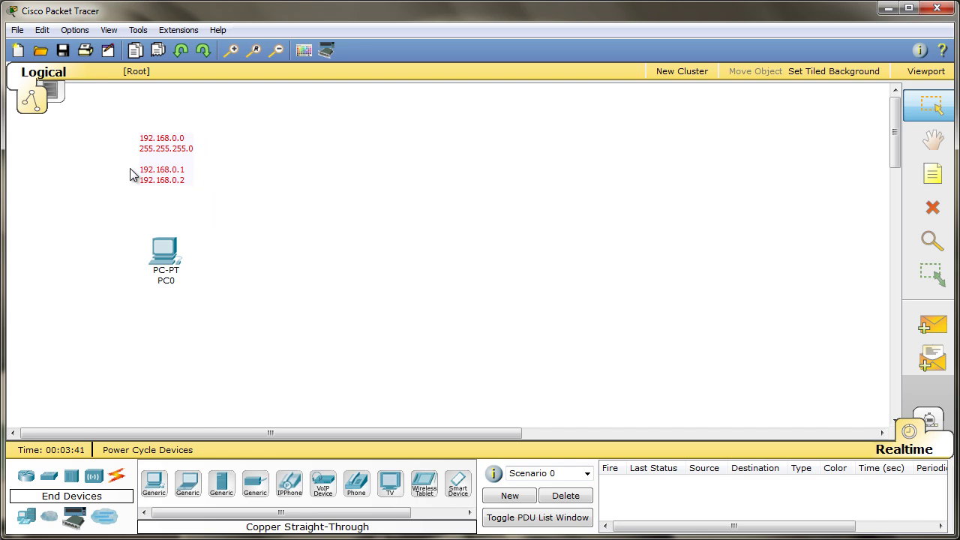
{"action": "left_click", "coordinate": [45, 32]}
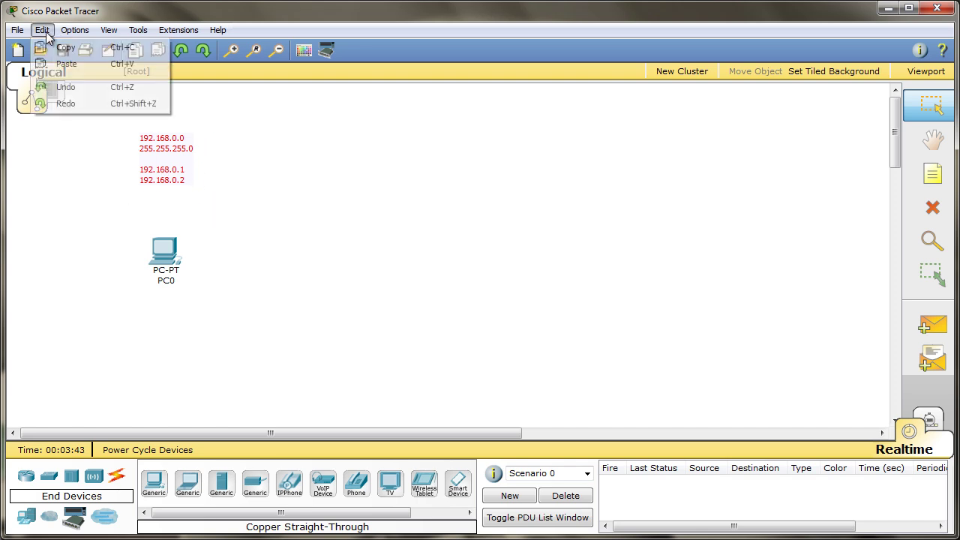
{"action": "left_click", "coordinate": [60, 48]}
{"action": "left_click", "coordinate": [42, 30]}
{"action": "left_click", "coordinate": [63, 64]}
{"action": "left_click_drag", "start_coordinate": [192, 120], "coordinate": [731, 150]}
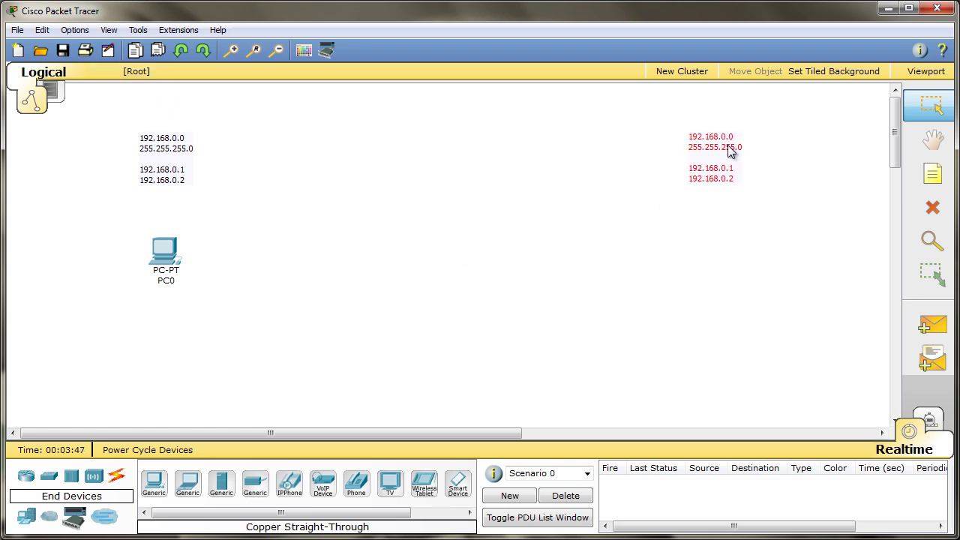
{"action": "left_click", "coordinate": [723, 149]}
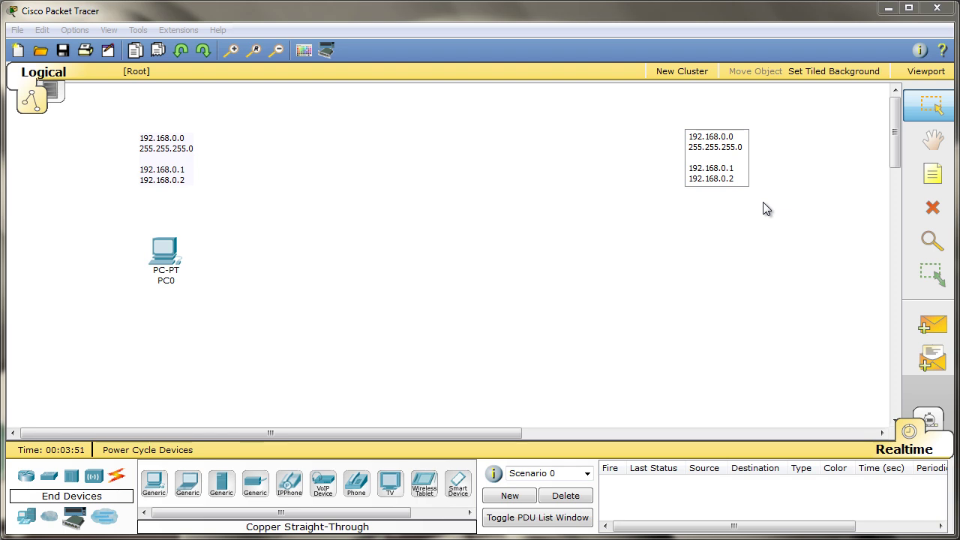
{"action": "type", "text": "1"}
{"action": "left_click_drag", "start_coordinate": [726, 136], "coordinate": [685, 137]}
{"action": "left_click", "coordinate": [722, 136]}
{"action": "key", "text": "shift+End"}
{"action": "left_click_drag", "start_coordinate": [721, 137], "coordinate": [670, 135]}
{"action": "left_click", "coordinate": [734, 137]}
{"action": "key", "text": "shift+Left"}
{"action": "left_click_drag", "start_coordinate": [745, 150], "coordinate": [673, 151]}
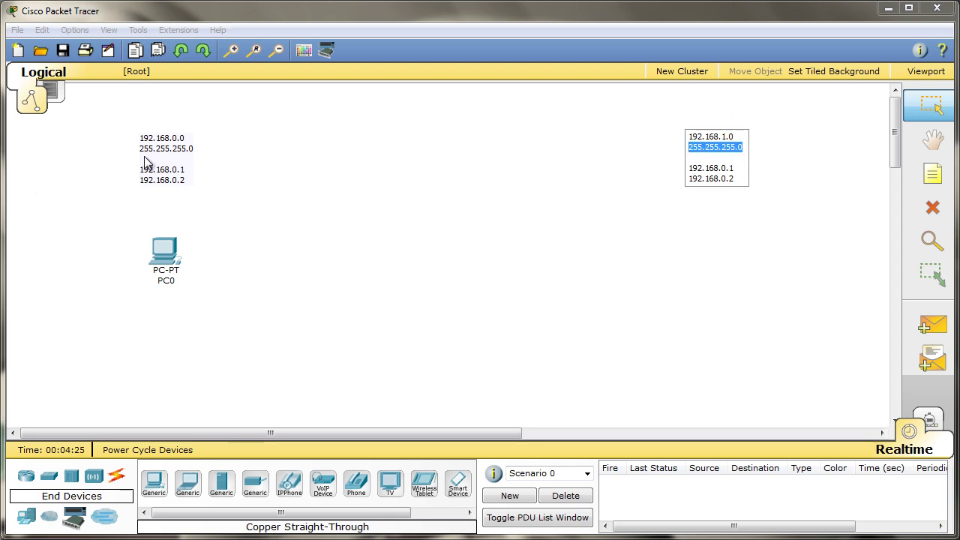
{"action": "left_click", "coordinate": [746, 148]}
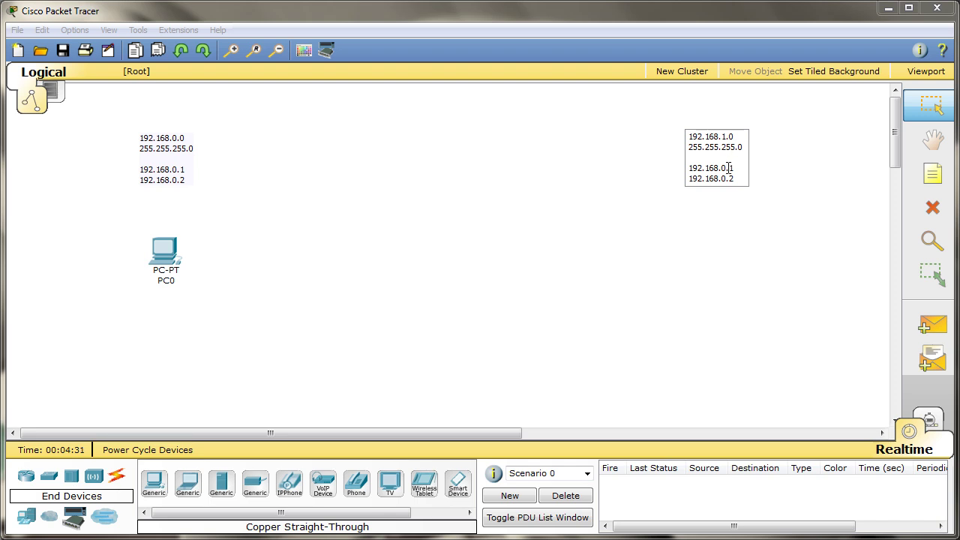
{"action": "left_click_drag", "start_coordinate": [732, 137], "coordinate": [662, 135]}
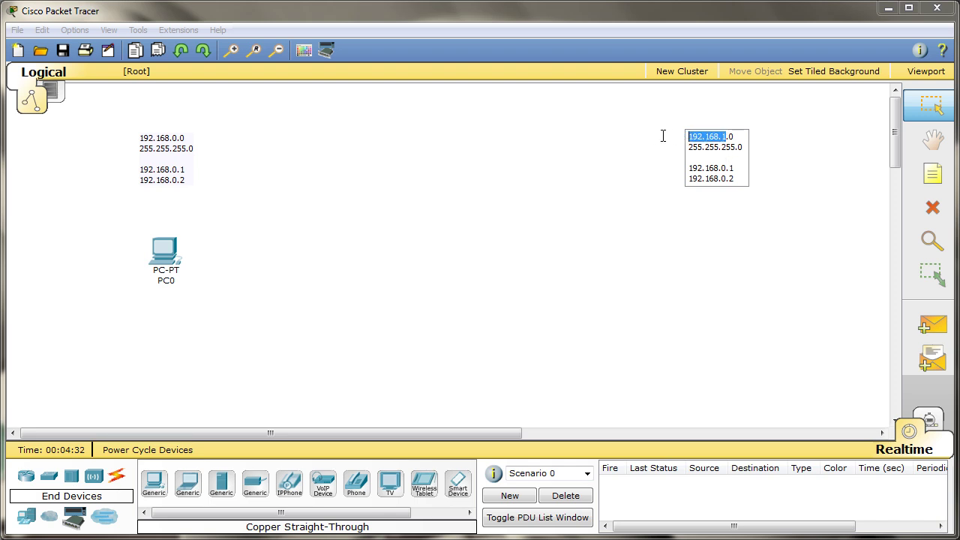
{"action": "left_click", "coordinate": [724, 137]}
{"action": "left_click_drag", "start_coordinate": [729, 138], "coordinate": [686, 137]}
{"action": "left_click", "coordinate": [711, 138]}
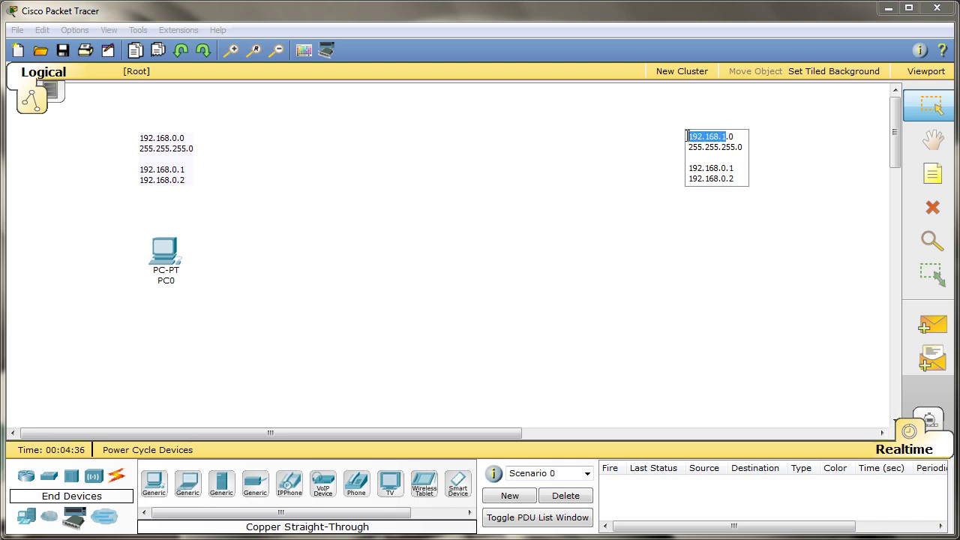
{"action": "left_click", "coordinate": [744, 136]}
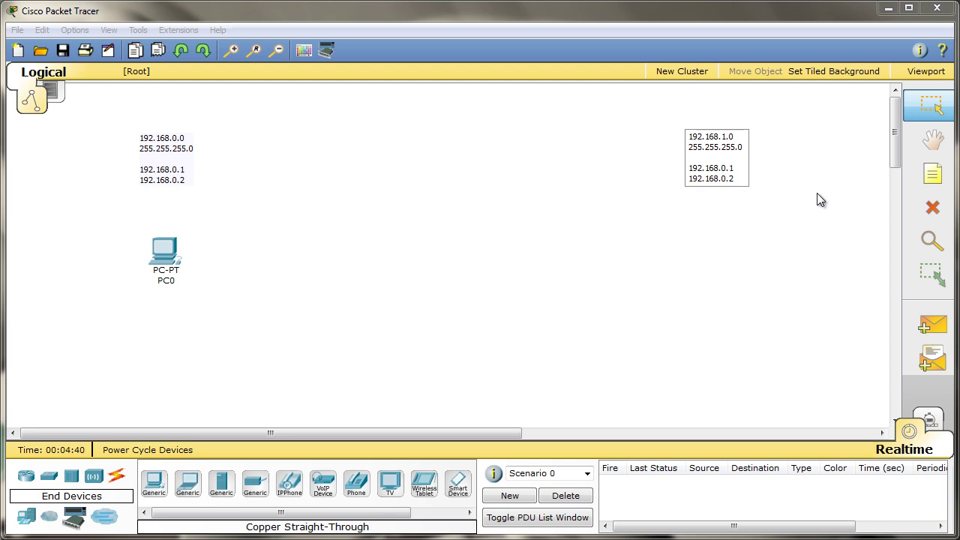
- Change the two host addresses in the copied note to 192.168.1.1 and 192.168.1.2
{"action": "key", "text": "BackSpace"}
{"action": "type", "text": "1"}
{"action": "left_click_drag", "start_coordinate": [719, 166], "coordinate": [742, 165]}
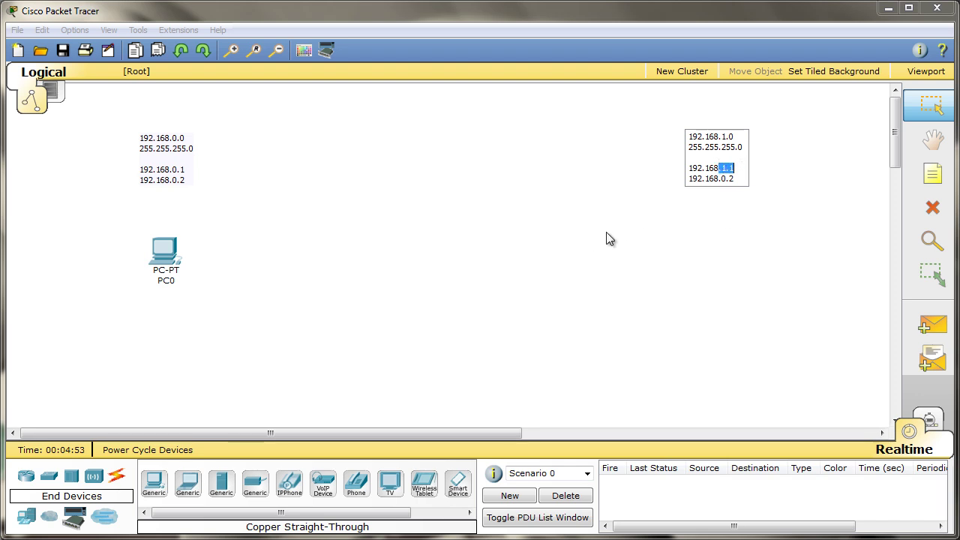
{"action": "left_click", "coordinate": [721, 178]}
{"action": "key", "text": "Delete"}
{"action": "type", "text": "1"}
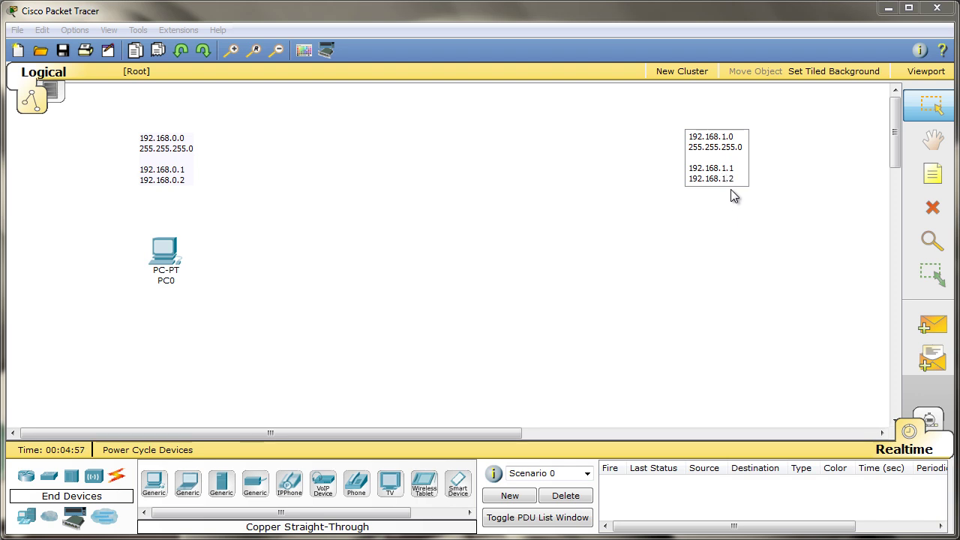
{"action": "left_click", "coordinate": [743, 177]}
{"action": "left_click", "coordinate": [797, 234]}
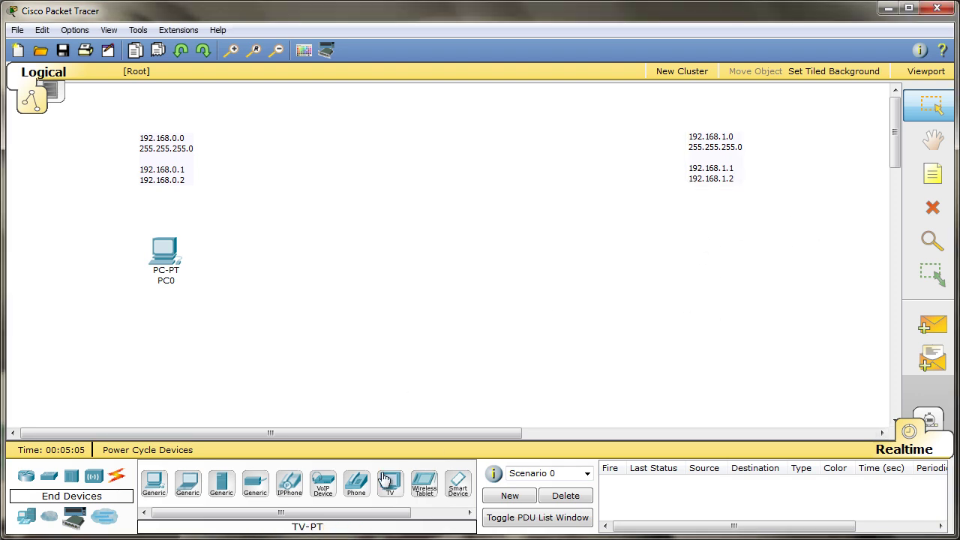
- Place a second generic PC directly below the 192.168.1.0 note
{"action": "left_click", "coordinate": [155, 484]}
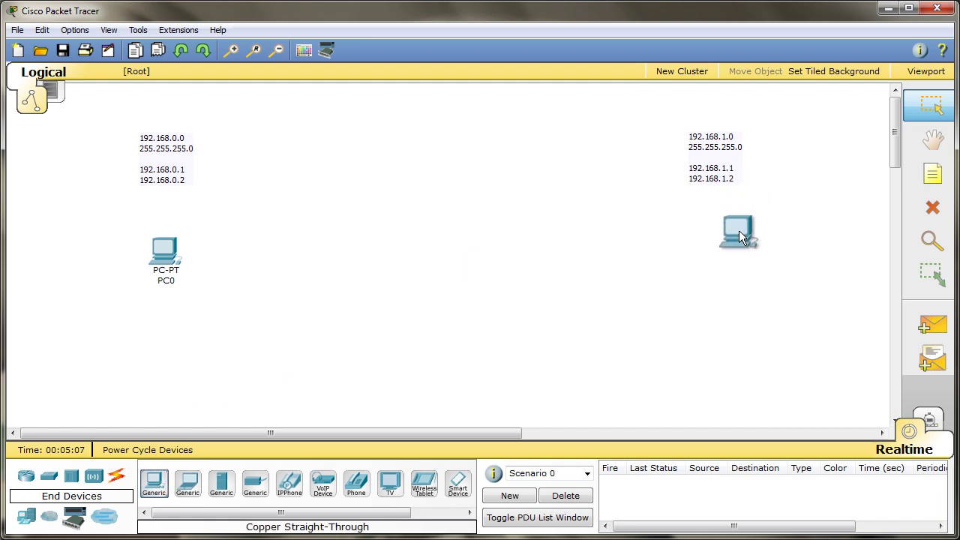
{"action": "left_click", "coordinate": [712, 246]}
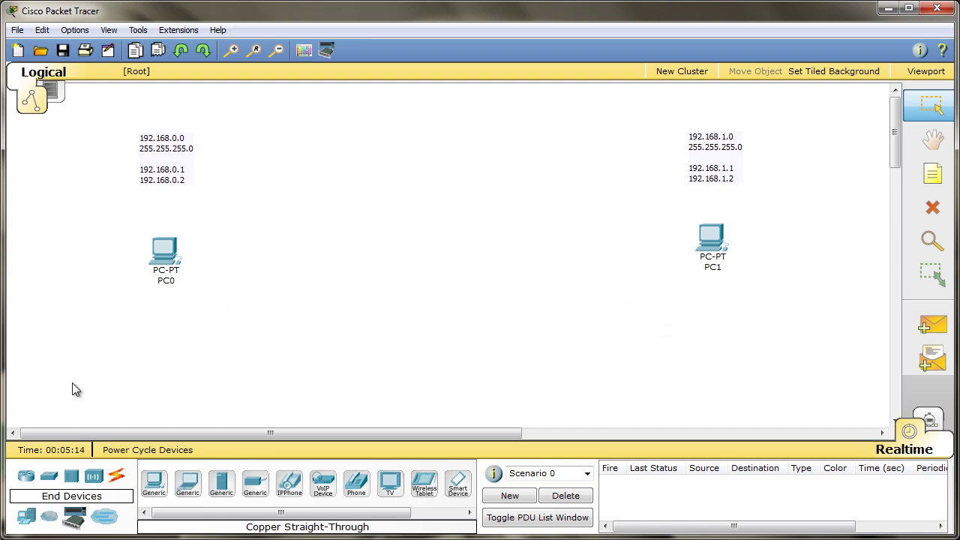
- Place two 2811 routers side by side between PC0 and PC1
{"action": "left_click", "coordinate": [25, 482]}
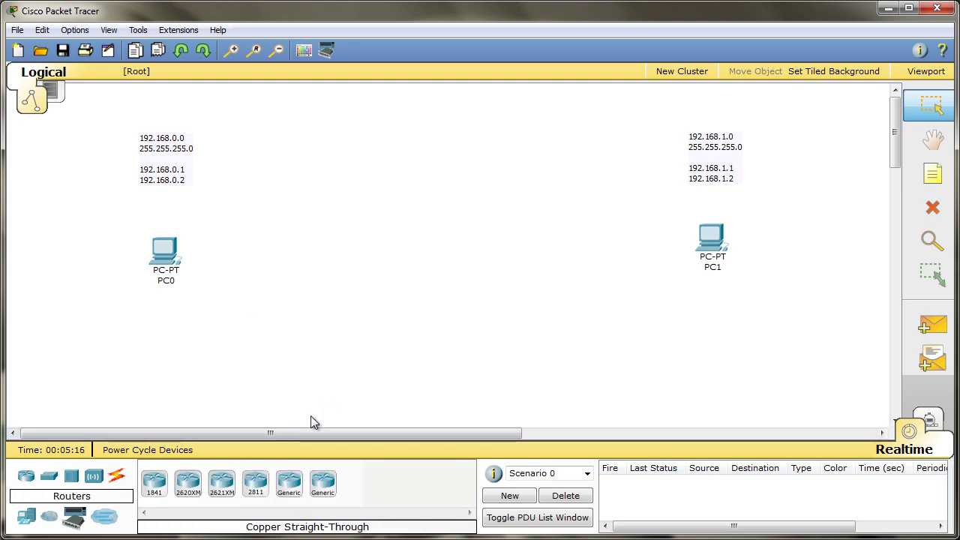
{"action": "left_click", "coordinate": [255, 483]}
{"action": "left_click", "coordinate": [316, 293]}
{"action": "left_click", "coordinate": [344, 258]}
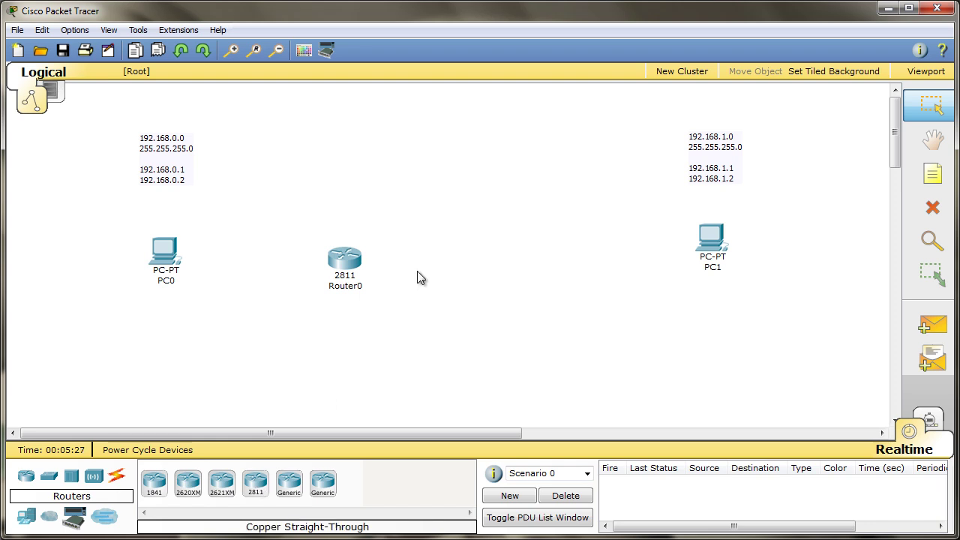
{"action": "left_click_drag", "start_coordinate": [255, 484], "coordinate": [494, 258]}
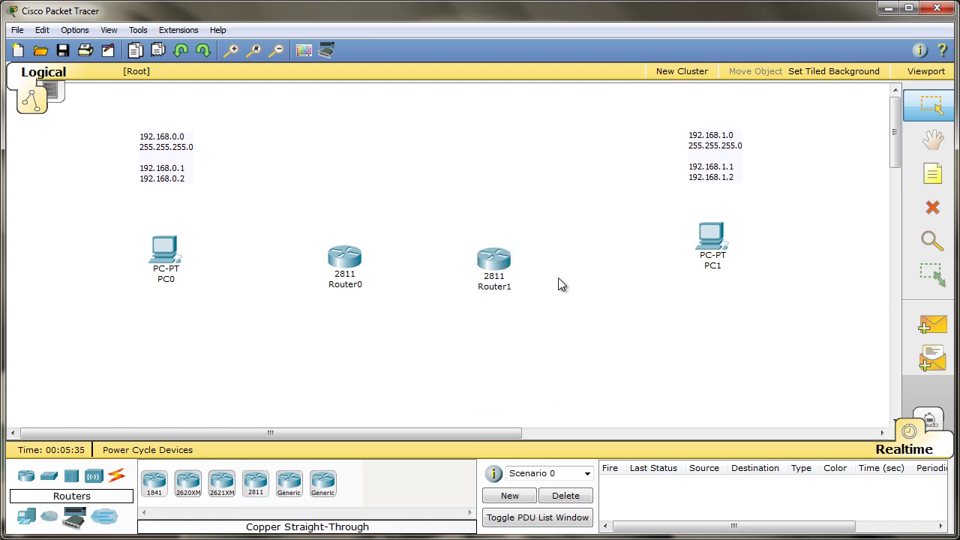
- Nudge Router1 slightly upward and to the right so it lines up with Router0
{"action": "left_click_drag", "start_coordinate": [551, 218], "coordinate": [357, 307]}
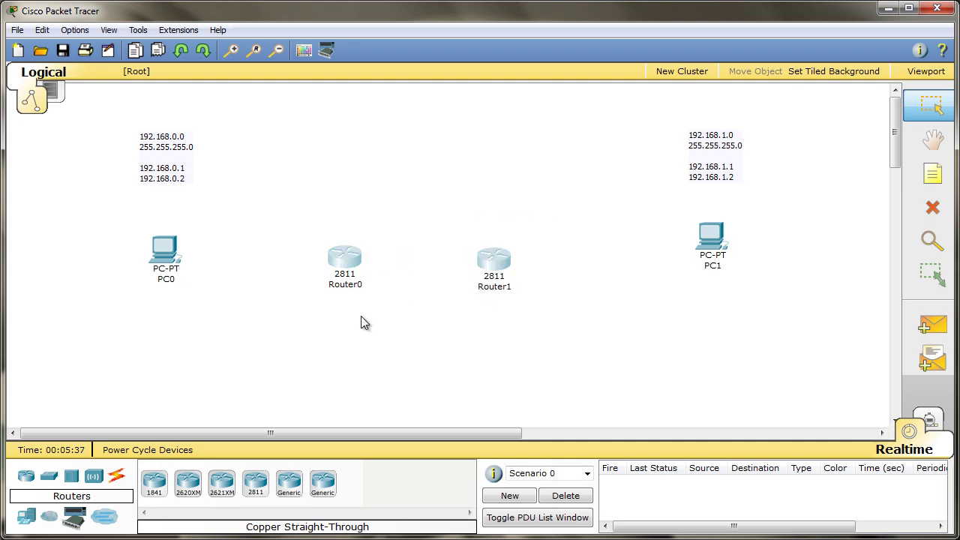
{"action": "left_click", "coordinate": [357, 307]}
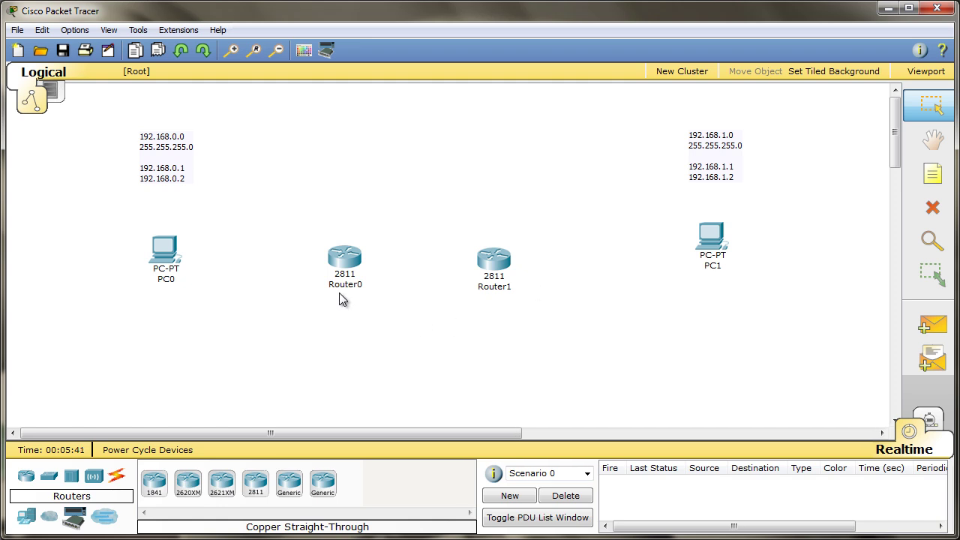
{"action": "left_click_drag", "start_coordinate": [483, 269], "coordinate": [494, 265]}
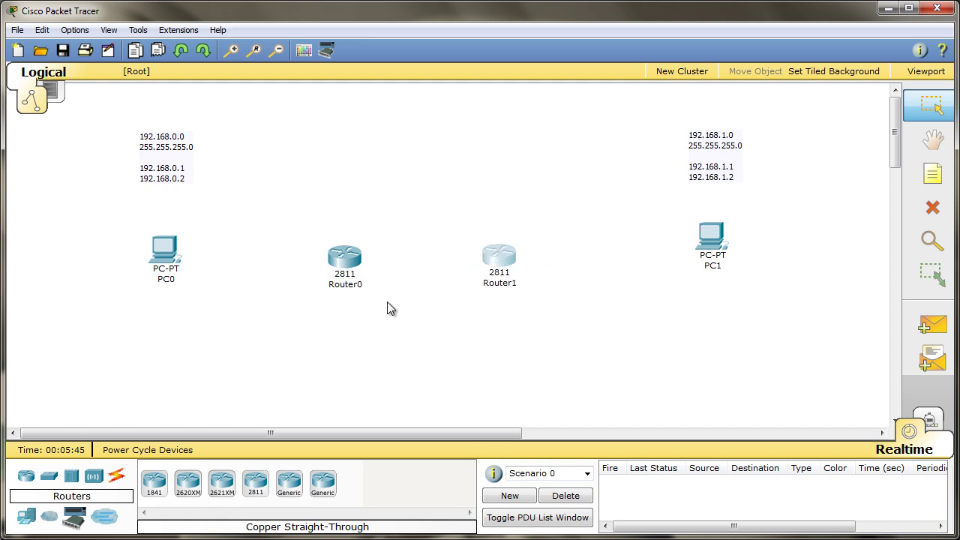
{"action": "mouse_move", "coordinate": [512, 265]}
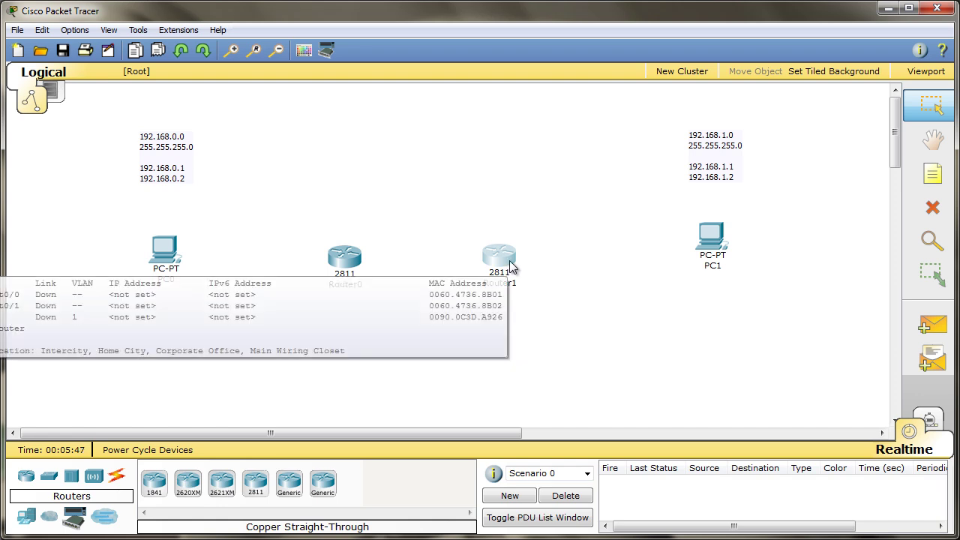
- Move Router1 further right so it sits level with Router0 and leaves a wider gap between the two routers
{"action": "left_click_drag", "start_coordinate": [514, 265], "coordinate": [722, 328]}
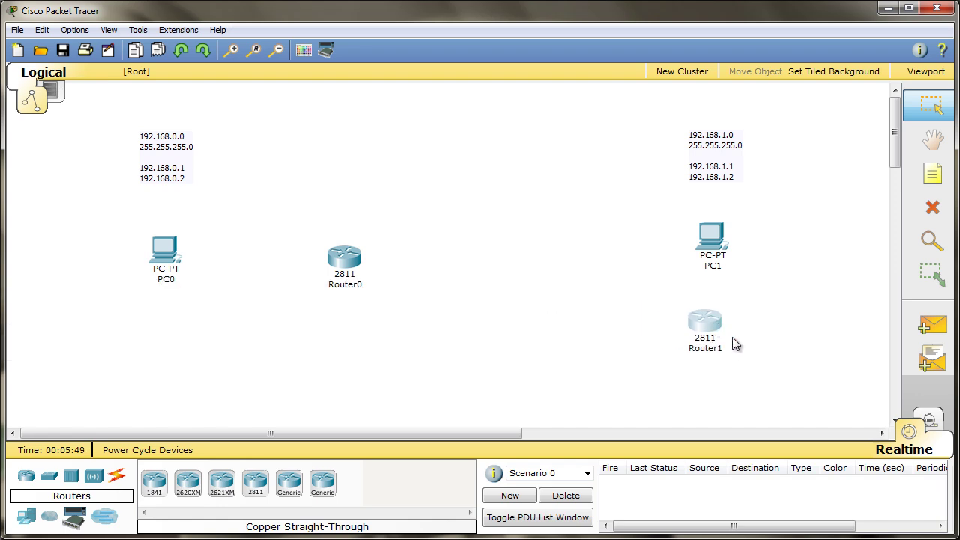
{"action": "mouse_move", "coordinate": [706, 325]}
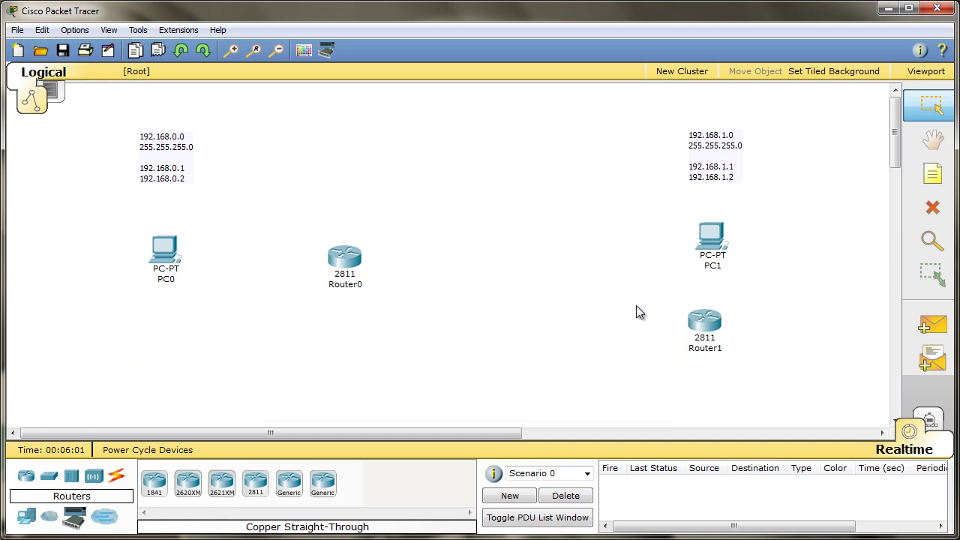
{"action": "left_click_drag", "start_coordinate": [693, 330], "coordinate": [539, 264]}
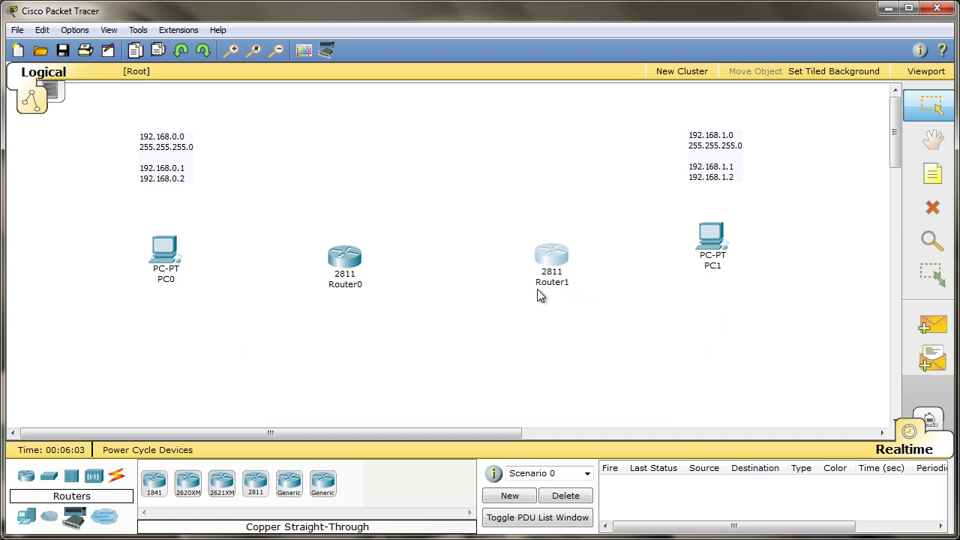
- Add a note above the space between the routers with the network 10.0.0.0 and the mask 255.255.255.252
{"action": "left_click", "coordinate": [932, 174]}
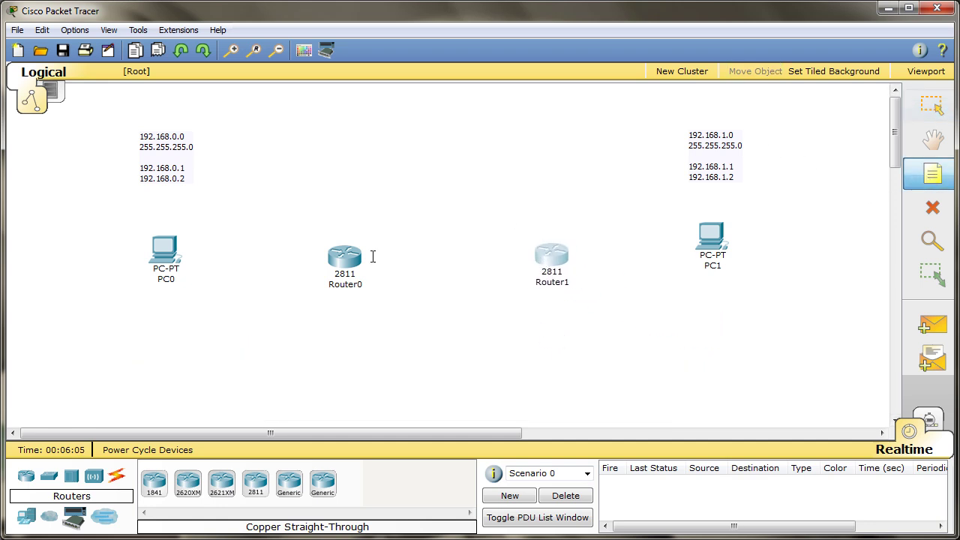
{"action": "left_click", "coordinate": [392, 174]}
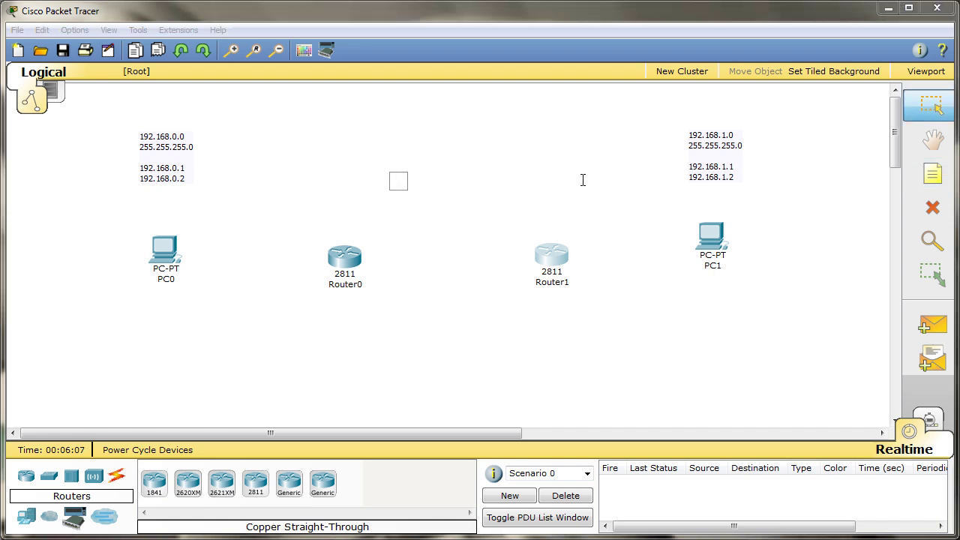
{"action": "type", "text": "10.0.0.0"}
{"action": "key", "text": "Return"}
{"action": "key", "text": "Return"}
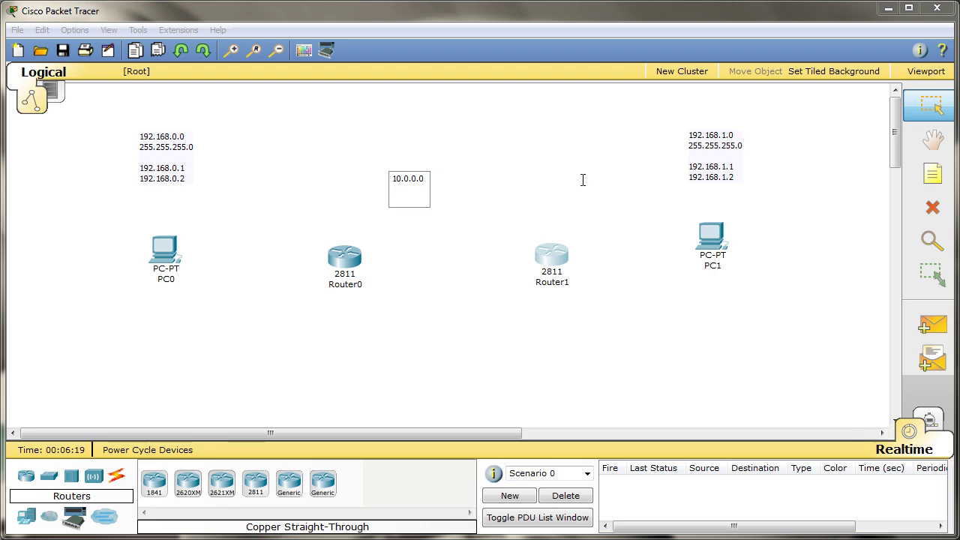
{"action": "type", "text": "255.255.255.252"}
{"action": "key", "text": "Return"}
{"action": "left_click_drag", "start_coordinate": [458, 188], "coordinate": [387, 179]}
{"action": "double_click", "coordinate": [411, 179]}
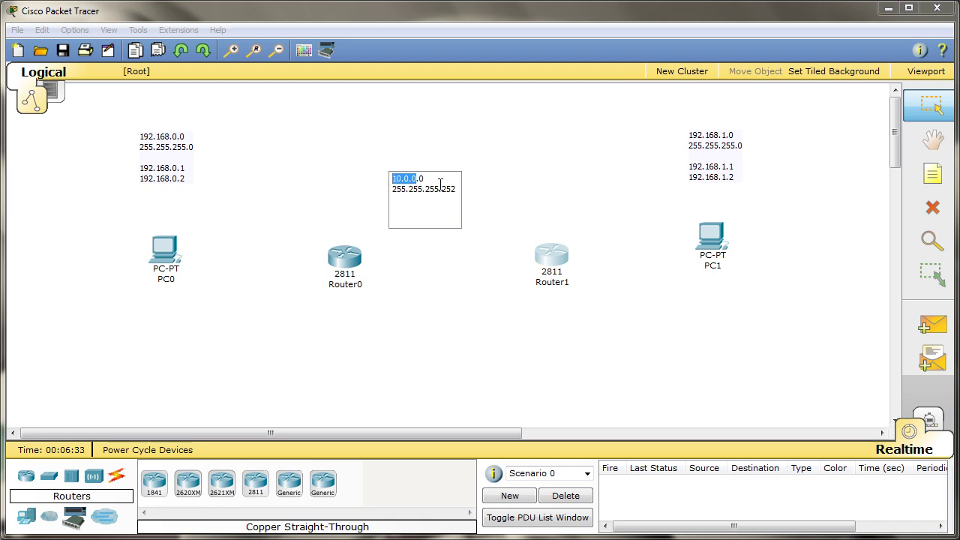
{"action": "left_click", "coordinate": [415, 181]}
{"action": "left_click_drag", "start_coordinate": [417, 178], "coordinate": [384, 177]}
{"action": "left_click", "coordinate": [422, 179]}
{"action": "double_click", "coordinate": [421, 178]}
- Add the host addresses 10.0.0.1 and 10.0.0.2 on separate lines to the 10.0.0.0 note, after a blank line
{"action": "left_click", "coordinate": [461, 186]}
{"action": "key", "text": "Return"}
{"action": "key", "text": "Return"}
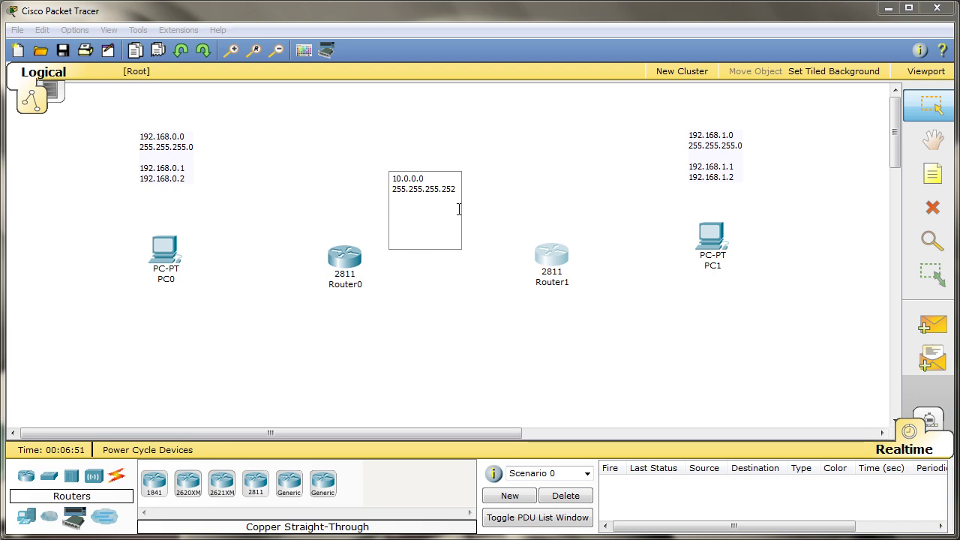
{"action": "type", "text": "10.0.0.1"}
{"action": "key", "text": "Return"}
{"action": "type", "text": "10.0.0.2"}
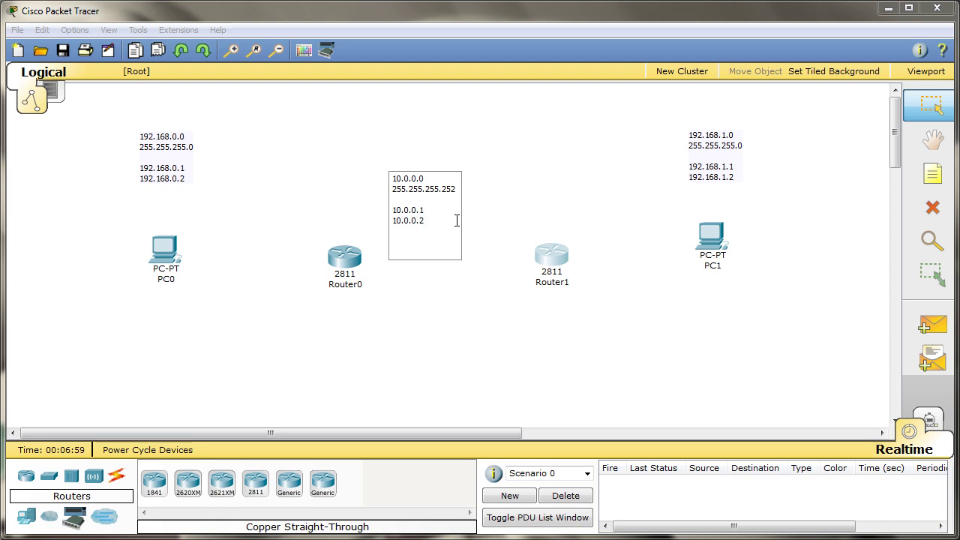
- Remove the trailing blank lines from the 10.0.0.0 note and move it slightly up and right to centre it between the routers
{"action": "left_click", "coordinate": [476, 219]}
{"action": "left_click", "coordinate": [432, 221]}
{"action": "left_click", "coordinate": [432, 221]}
{"action": "key", "text": "Delete"}
{"action": "key", "text": "Delete"}
{"action": "key", "text": "Delete"}
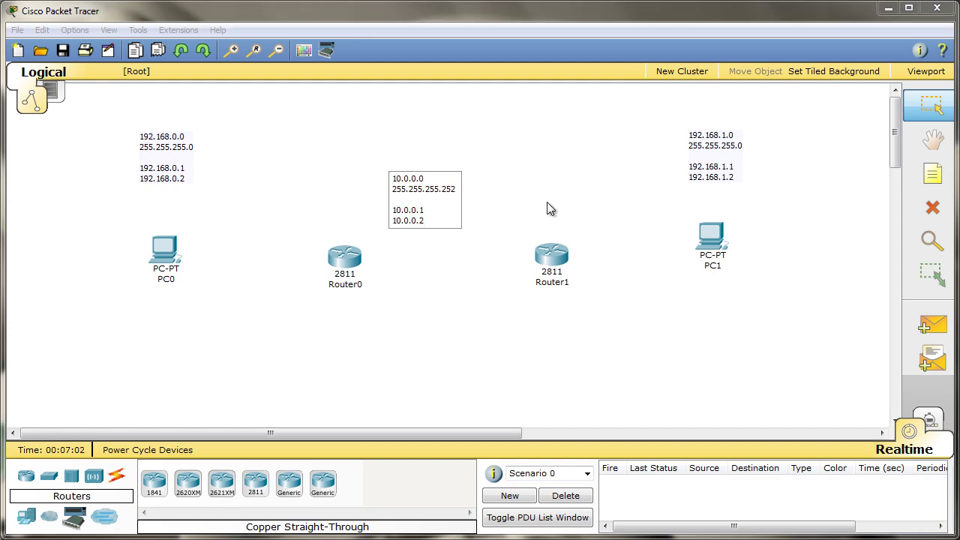
{"action": "left_click", "coordinate": [527, 200]}
{"action": "left_click_drag", "start_coordinate": [426, 192], "coordinate": [447, 172]}
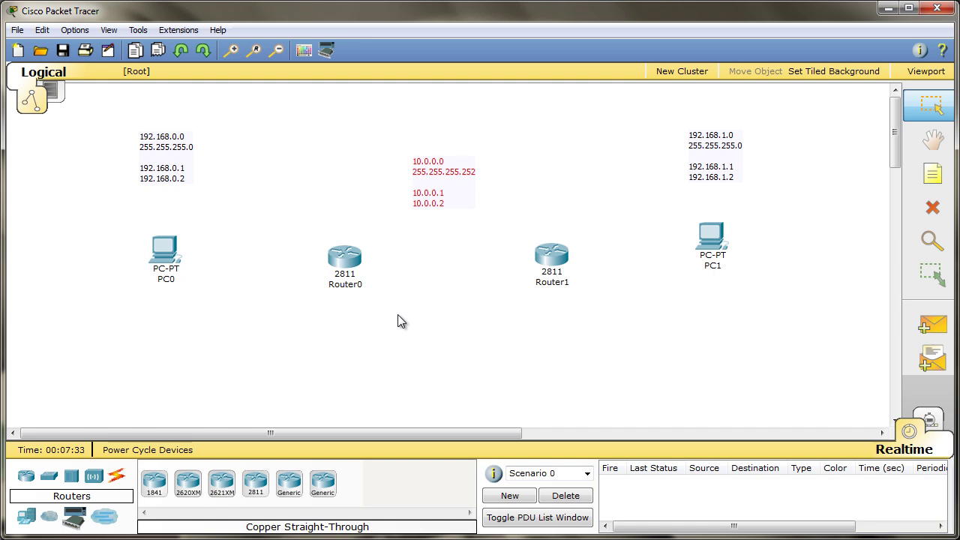
{"action": "double_click", "coordinate": [450, 186]}
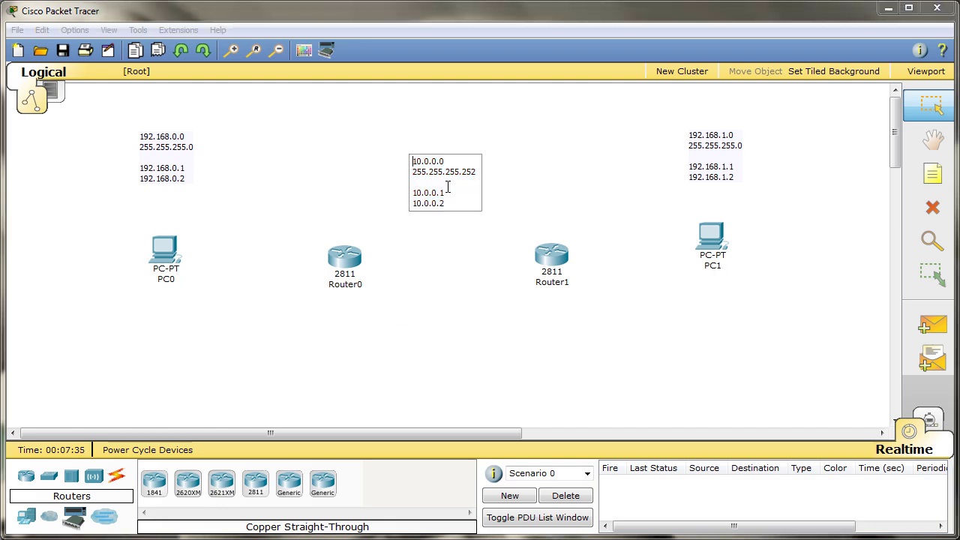
{"action": "left_click_drag", "start_coordinate": [447, 203], "coordinate": [413, 189]}
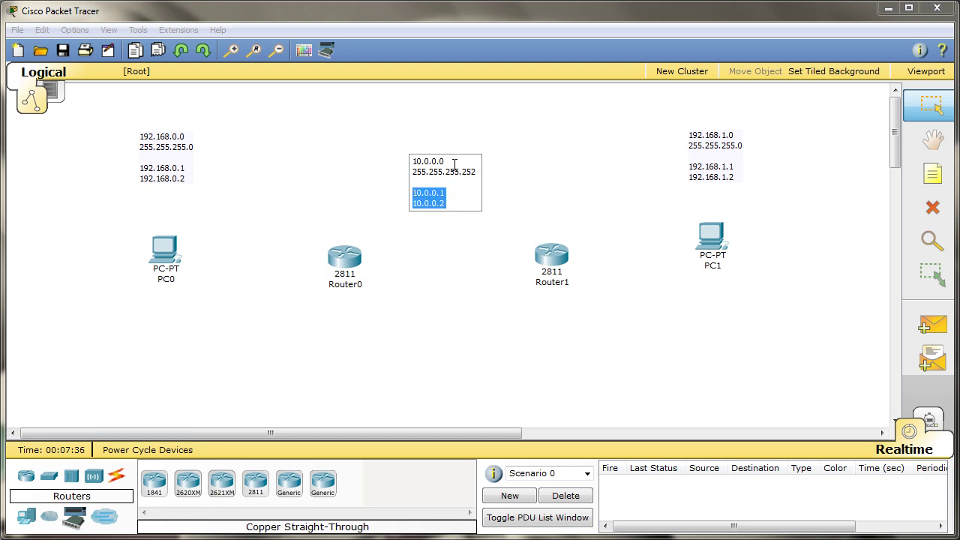
{"action": "left_click", "coordinate": [476, 175]}
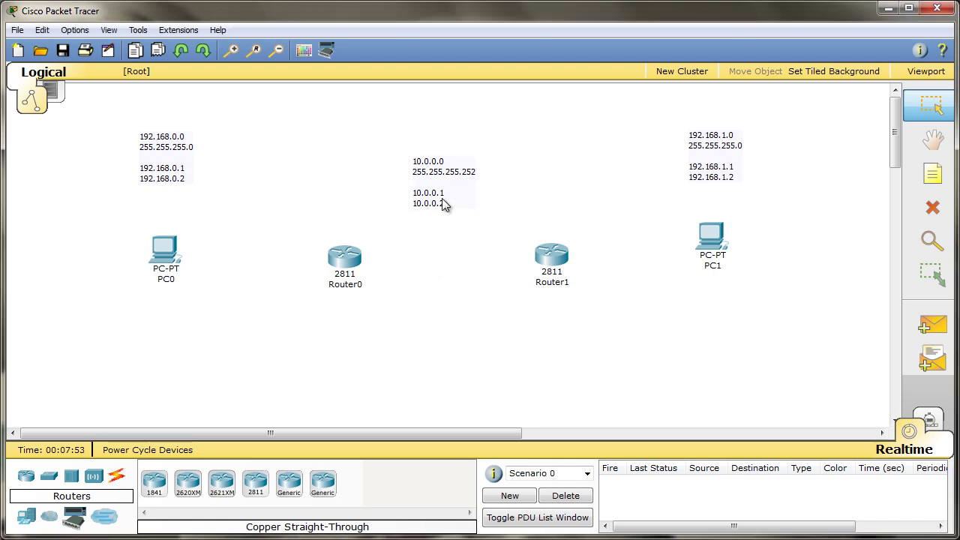
{"action": "left_click", "coordinate": [443, 195]}
{"action": "left_click_drag", "start_coordinate": [445, 192], "coordinate": [417, 193]}
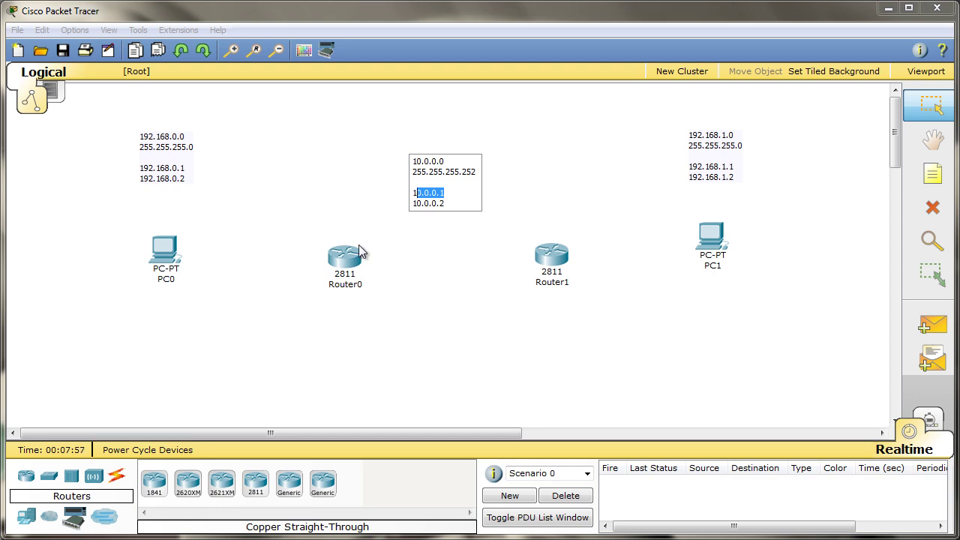
{"action": "left_click", "coordinate": [375, 272]}
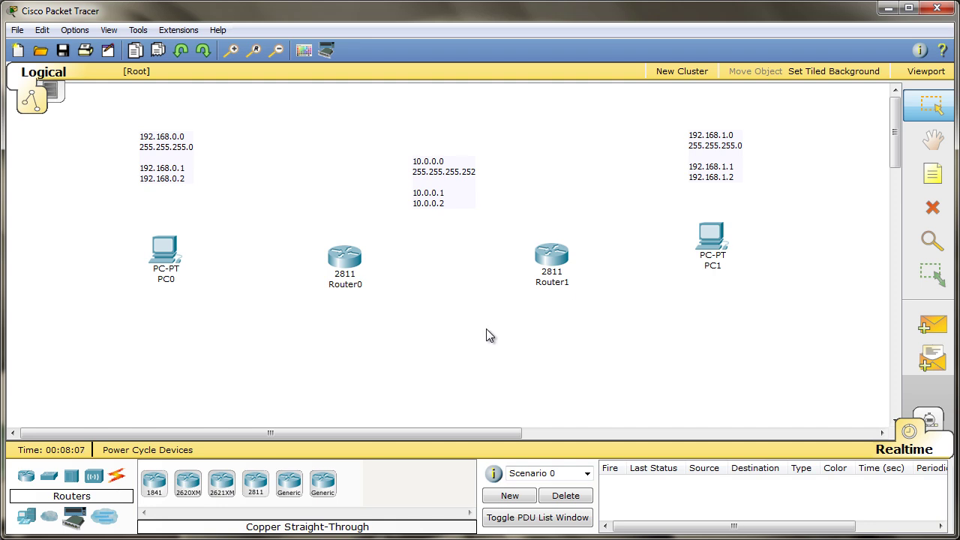
- Connect Router0's FastEthernet0/1 port to Router1 with a copper cross-over cable and nudge Router1 level with Router0
{"action": "left_click", "coordinate": [117, 478]}
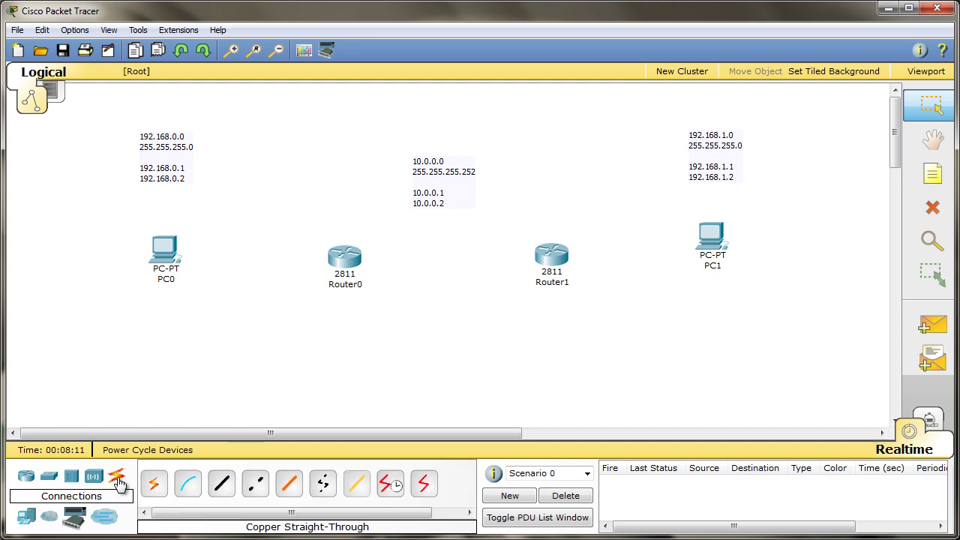
{"action": "left_click", "coordinate": [255, 491]}
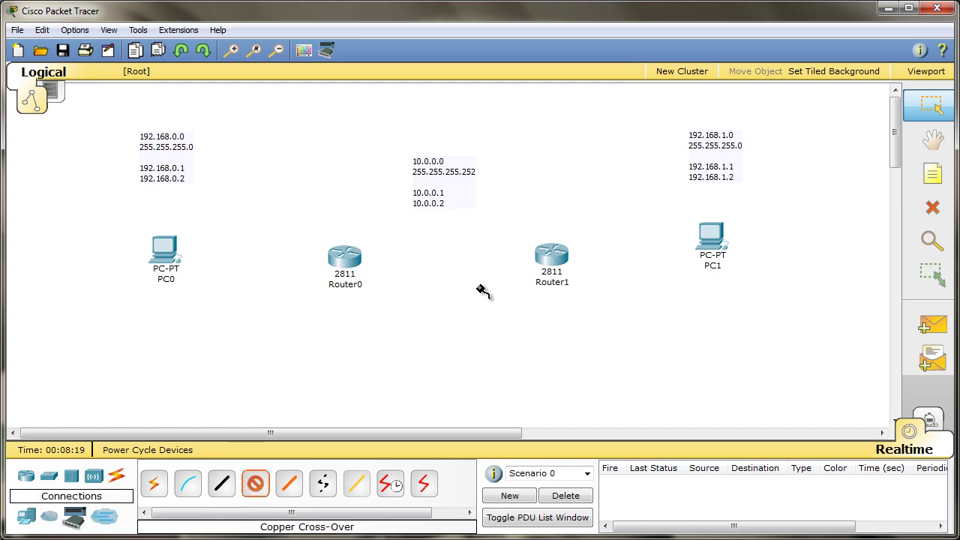
{"action": "left_click", "coordinate": [356, 259]}
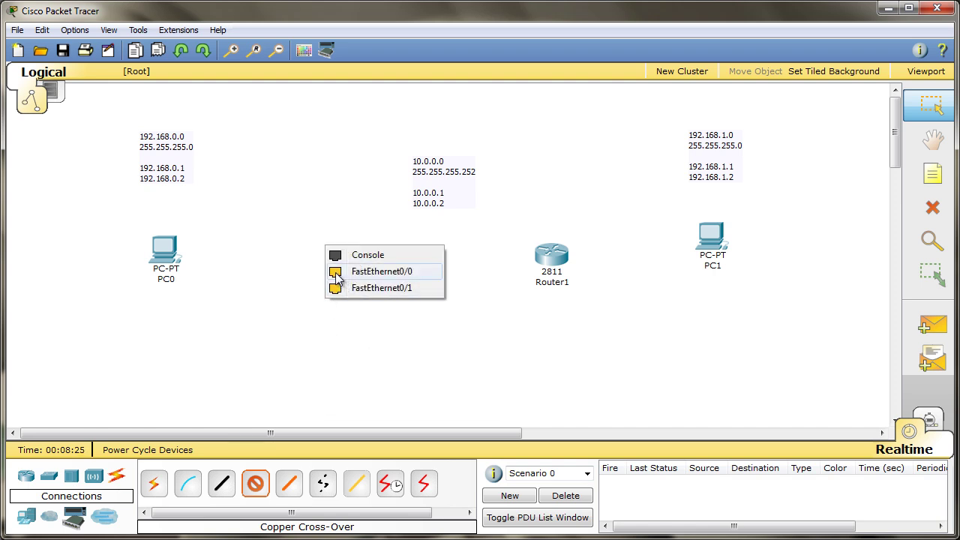
{"action": "left_click", "coordinate": [339, 289]}
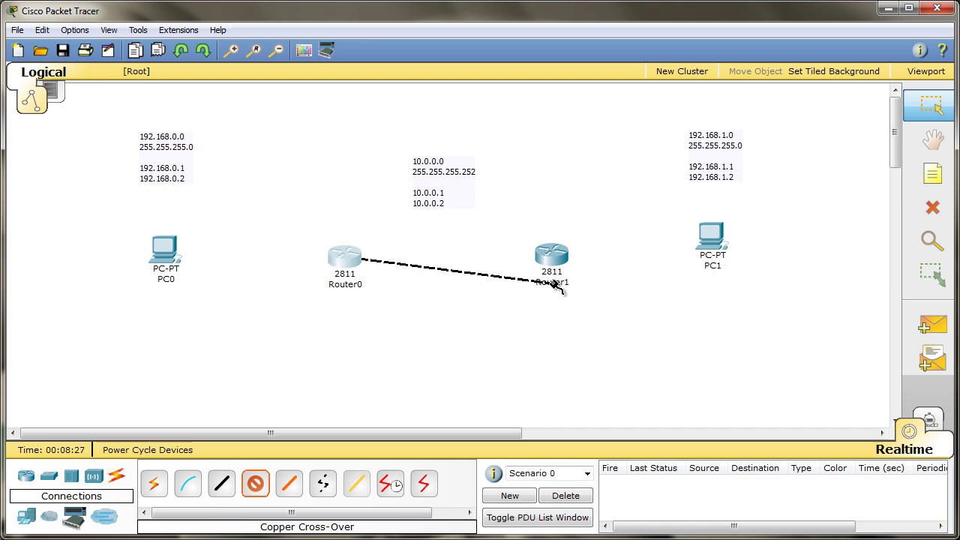
{"action": "left_click", "coordinate": [552, 259]}
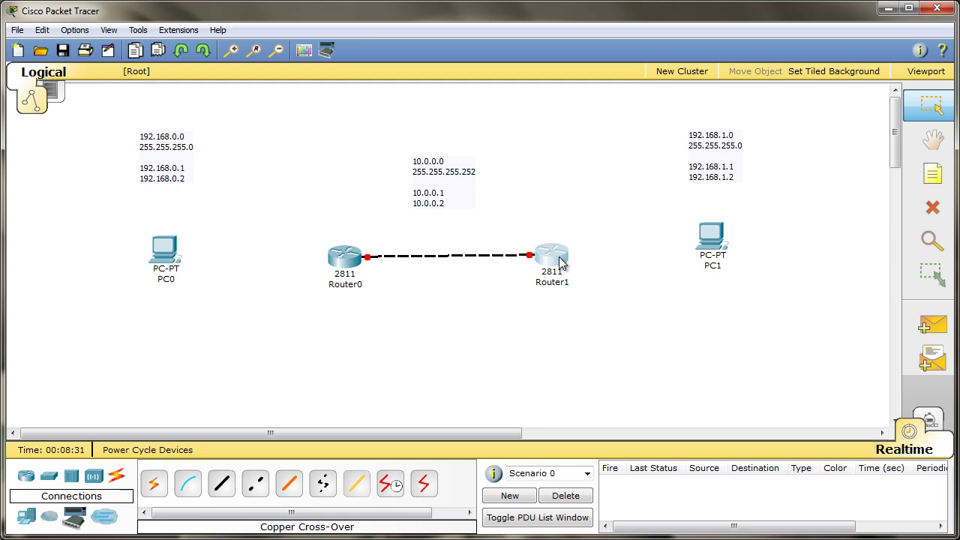
{"action": "left_click_drag", "start_coordinate": [560, 258], "coordinate": [560, 257]}
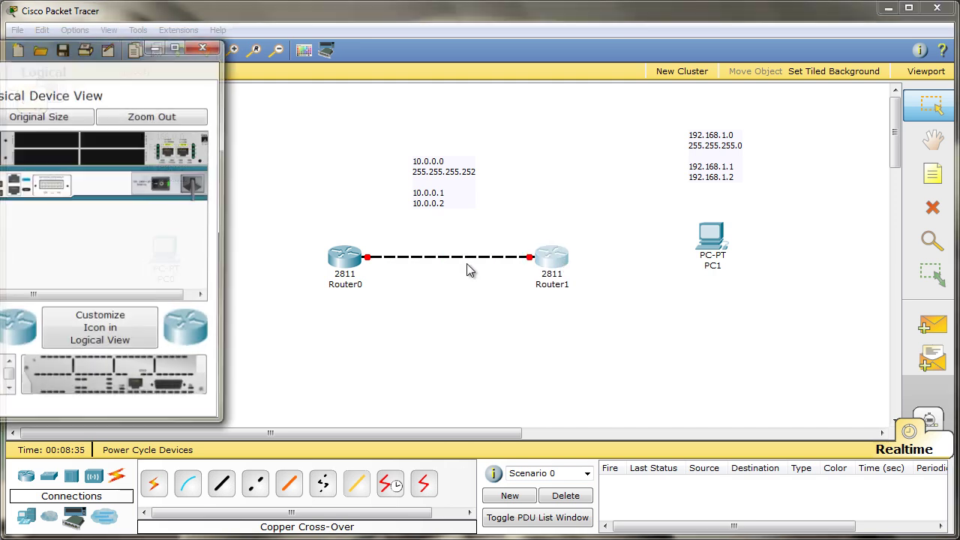
{"action": "left_click", "coordinate": [206, 45]}
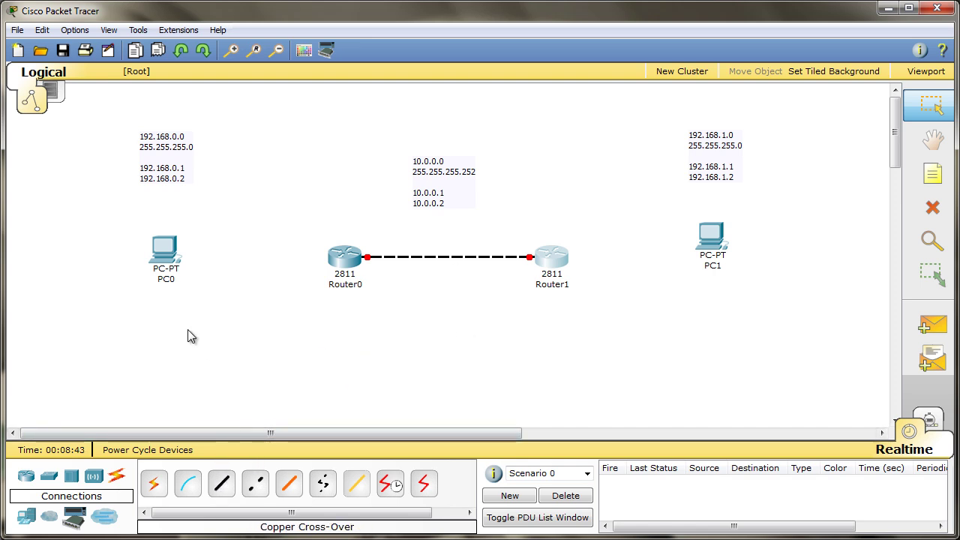
- Connect PC0's FastEthernet port to Router0's FastEthernet0/0 port with a copper straight-through cable
{"action": "left_click", "coordinate": [222, 483]}
{"action": "left_click", "coordinate": [165, 255]}
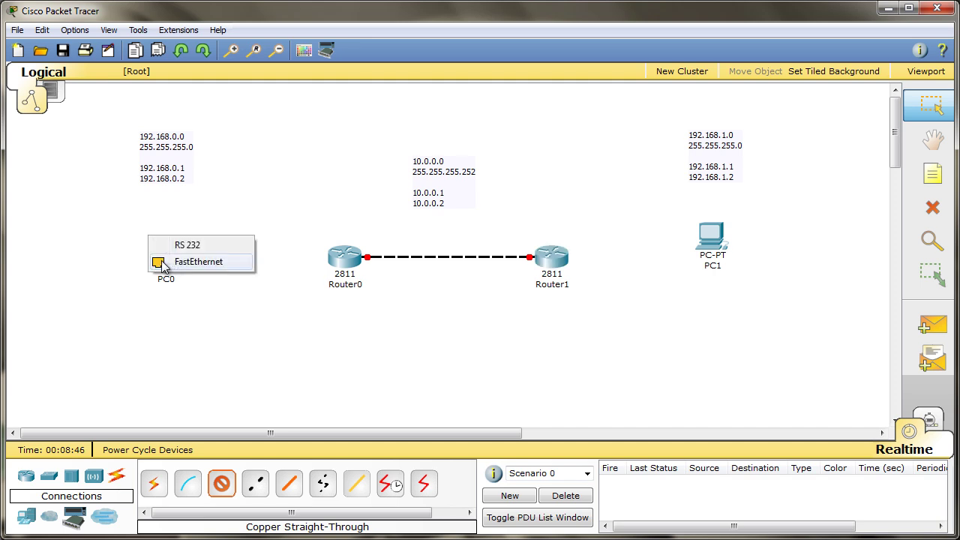
{"action": "left_click", "coordinate": [161, 263]}
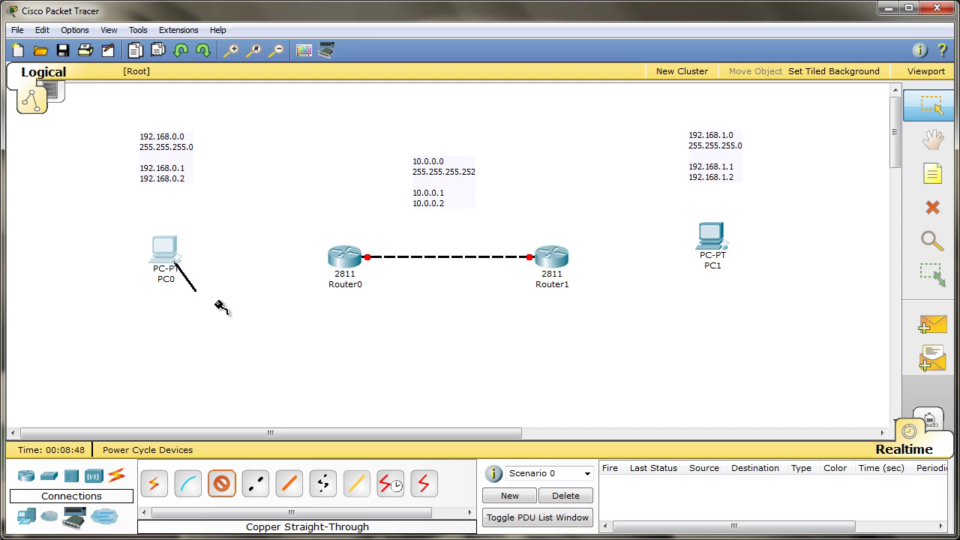
{"action": "left_click", "coordinate": [342, 263]}
{"action": "left_click", "coordinate": [341, 272]}
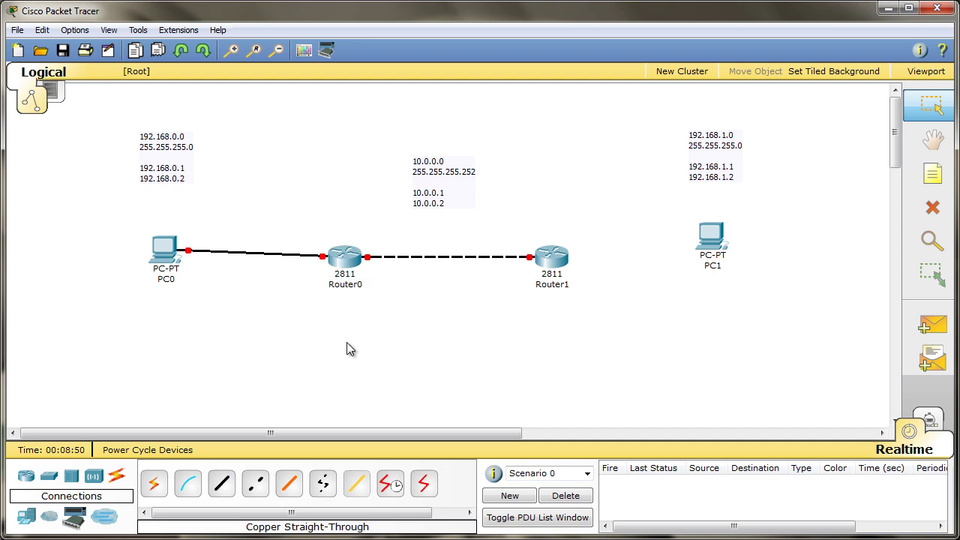
- Connect Router1 to PC1 with a copper straight-through cable and shift PC1 slightly right and down
{"action": "left_click", "coordinate": [221, 483]}
{"action": "left_click", "coordinate": [550, 275]}
{"action": "left_click", "coordinate": [547, 277]}
{"action": "left_click", "coordinate": [712, 241]}
{"action": "left_click", "coordinate": [776, 248]}
{"action": "left_click_drag", "start_coordinate": [725, 246], "coordinate": [756, 258]}
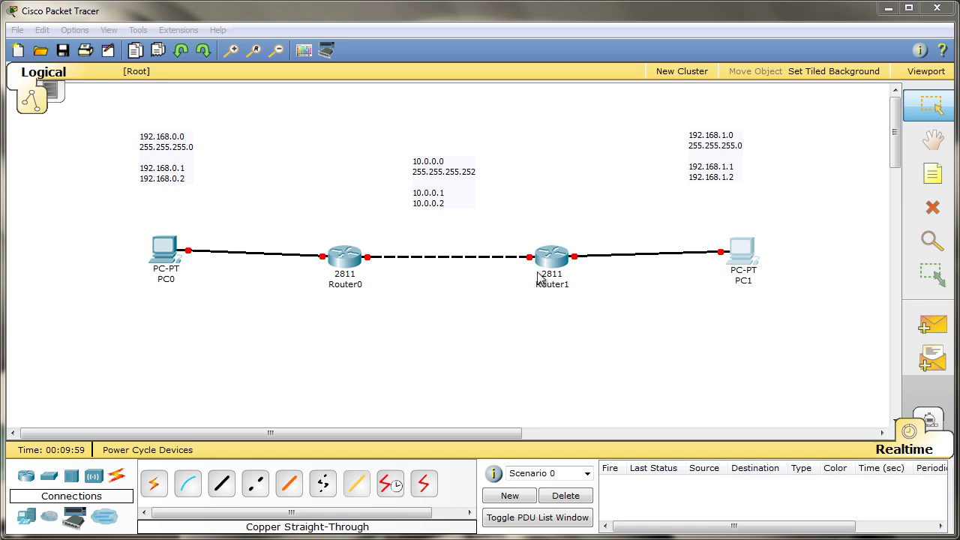
- Give PC0 the static IP address 192.168.0.2 with the subnet mask 255.255.255.0
{"action": "left_click", "coordinate": [163, 251]}
{"action": "left_click_drag", "start_coordinate": [203, 184], "coordinate": [621, 110]}
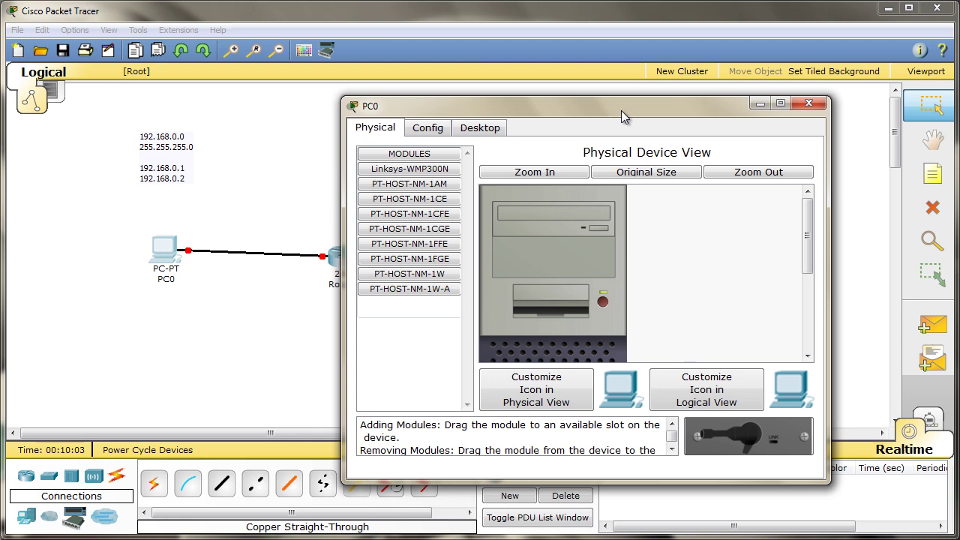
{"action": "left_click", "coordinate": [477, 132]}
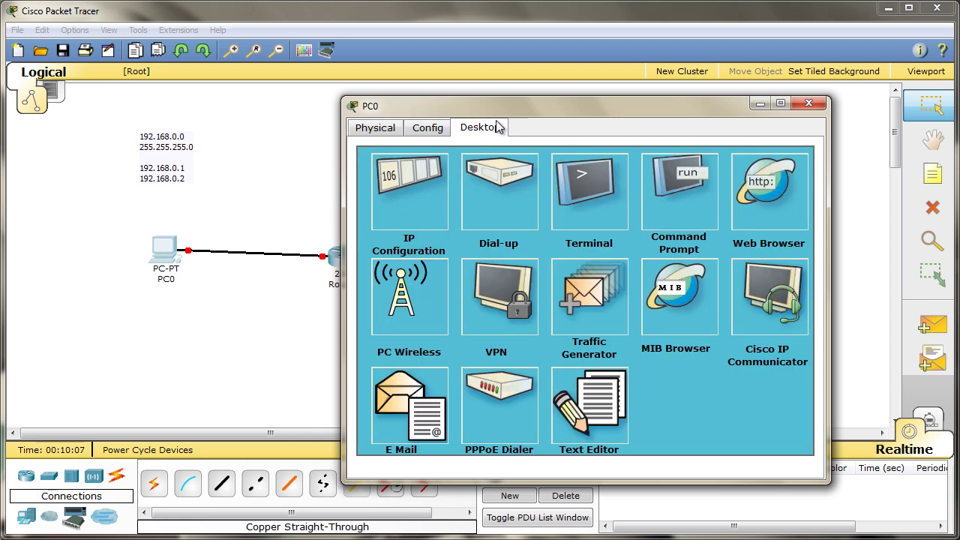
{"action": "left_click", "coordinate": [418, 196]}
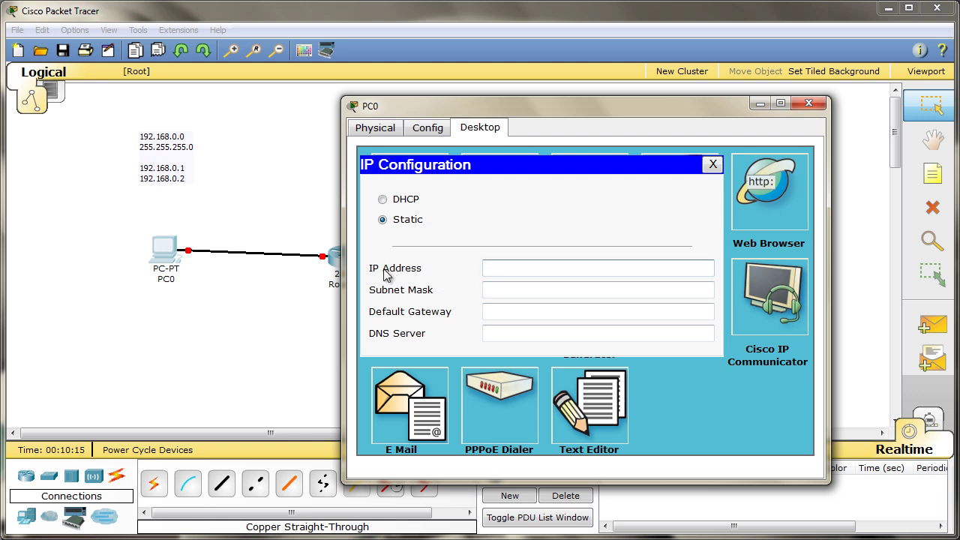
{"action": "type", "text": "192.168.0.2"}
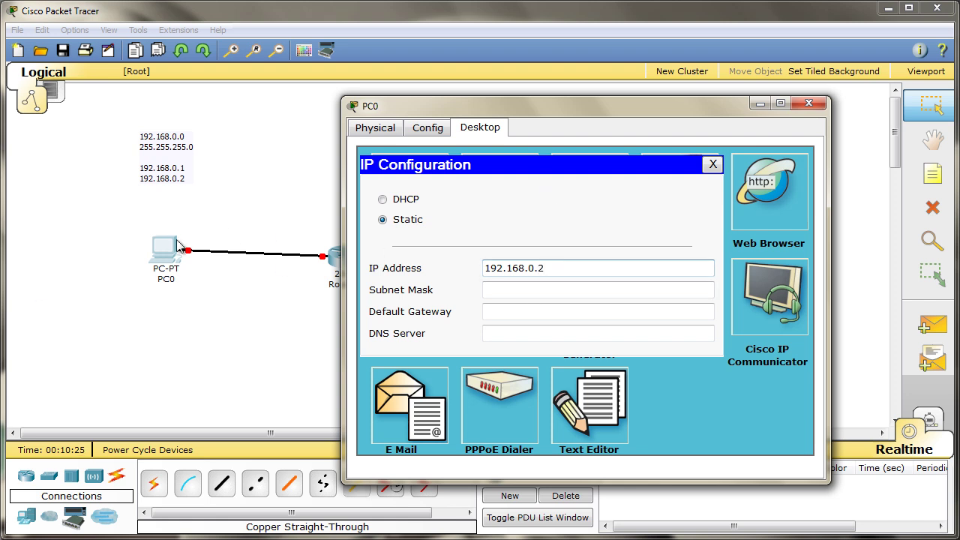
{"action": "left_click", "coordinate": [515, 290]}
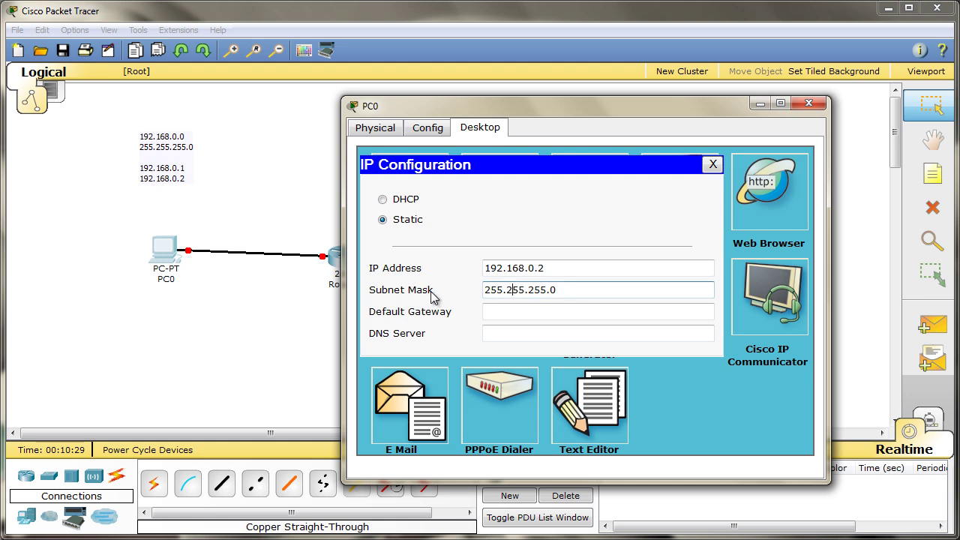
{"action": "left_click_drag", "start_coordinate": [573, 291], "coordinate": [467, 302]}
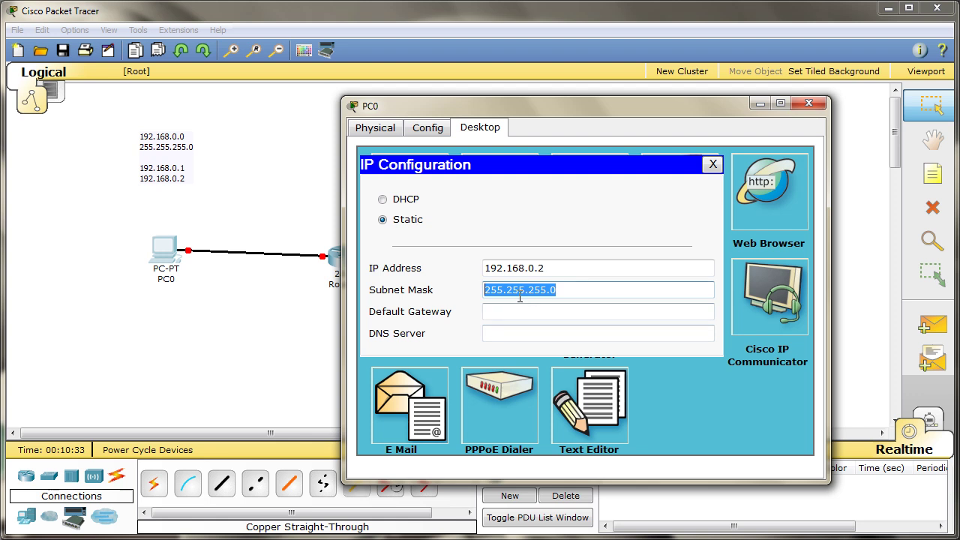
- Set PC0's default gateway to 192.168.0.1 and close its configuration window
{"action": "left_click", "coordinate": [542, 310]}
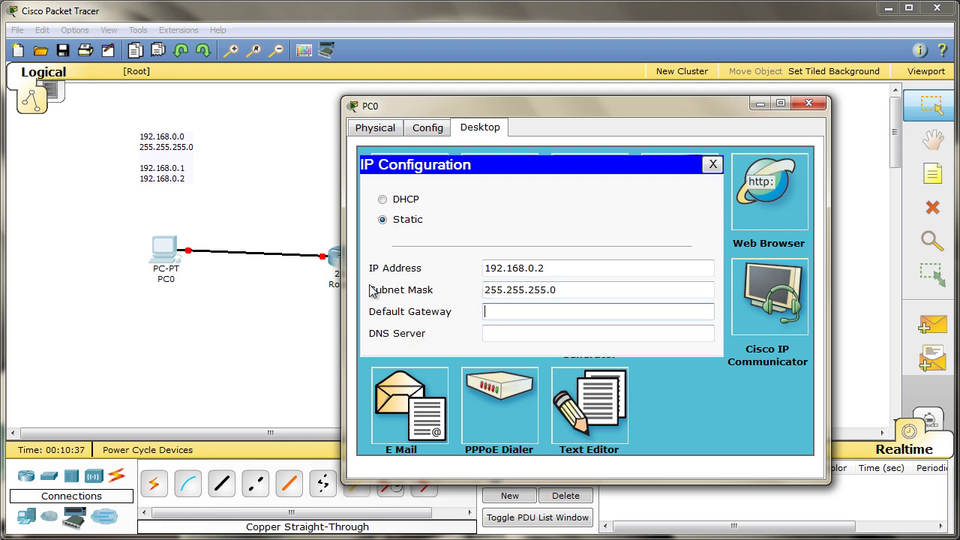
{"action": "type", "text": "1"}
{"action": "type", "text": "16"}
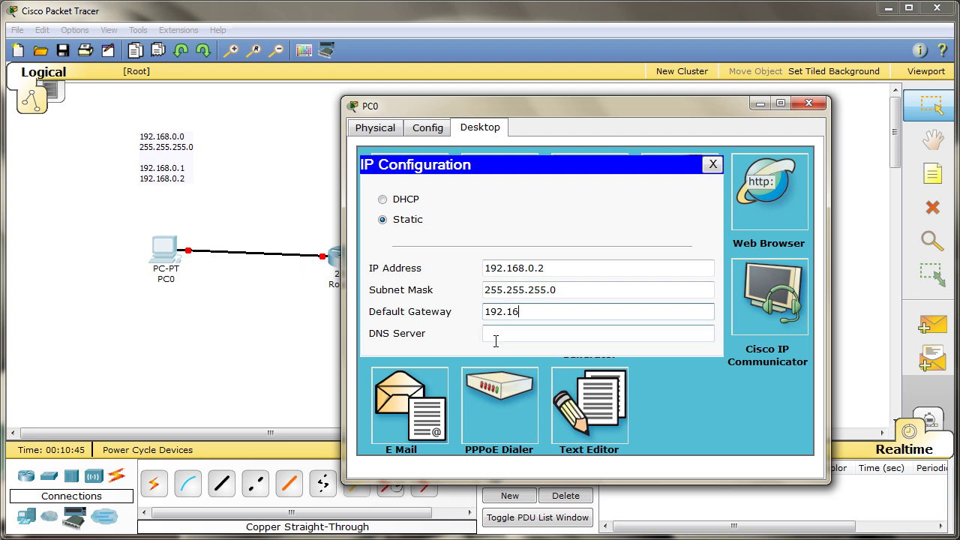
{"action": "type", "text": "8.0.1"}
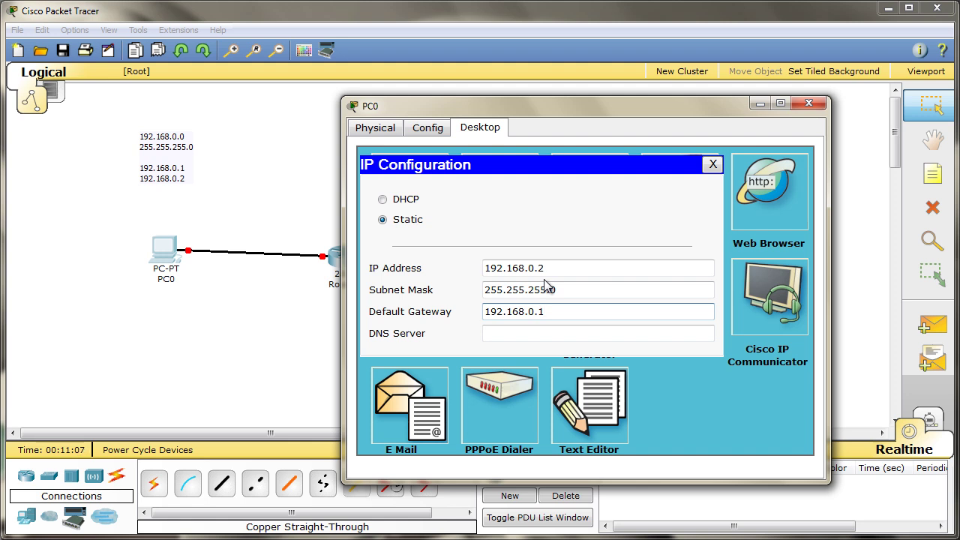
{"action": "left_click", "coordinate": [713, 165]}
{"action": "left_click_drag", "start_coordinate": [584, 103], "coordinate": [603, 102]}
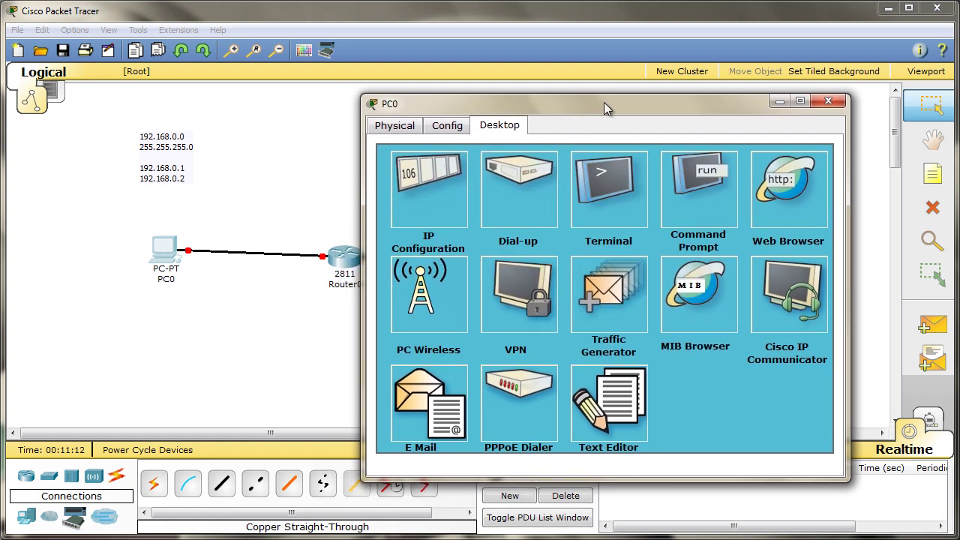
{"action": "left_click", "coordinate": [837, 106]}
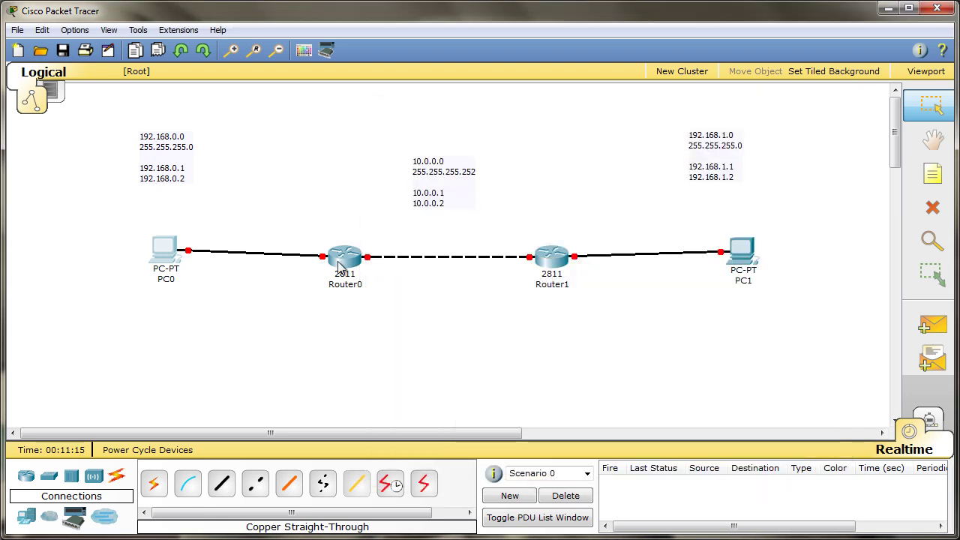
- Give PC1 the static IP address 192.168.1.2, subnet mask 255.255.255.0 and default gateway 192.168.1.1, and close its configuration window
{"action": "left_click", "coordinate": [753, 264]}
{"action": "left_click_drag", "start_coordinate": [22, 30], "coordinate": [513, 120]}
{"action": "left_click", "coordinate": [351, 134]}
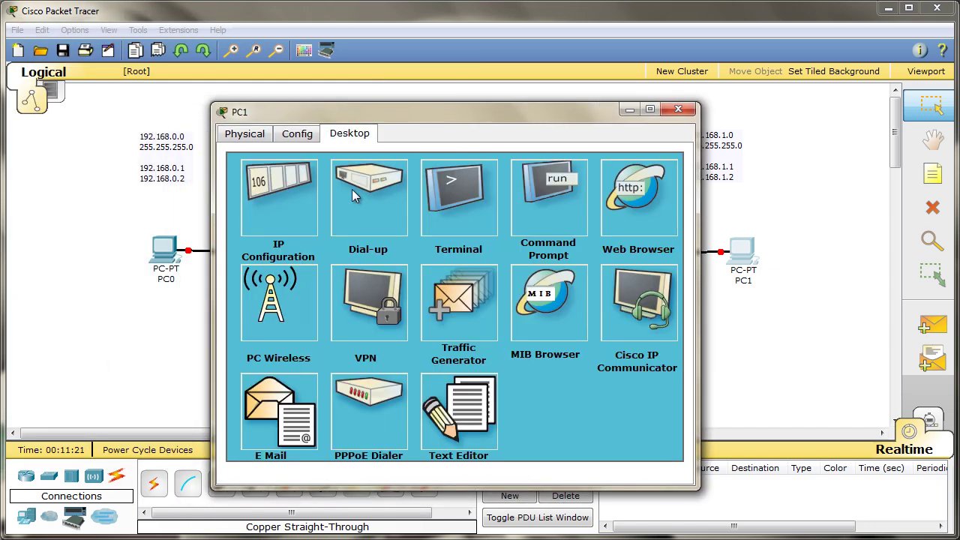
{"action": "left_click", "coordinate": [285, 198]}
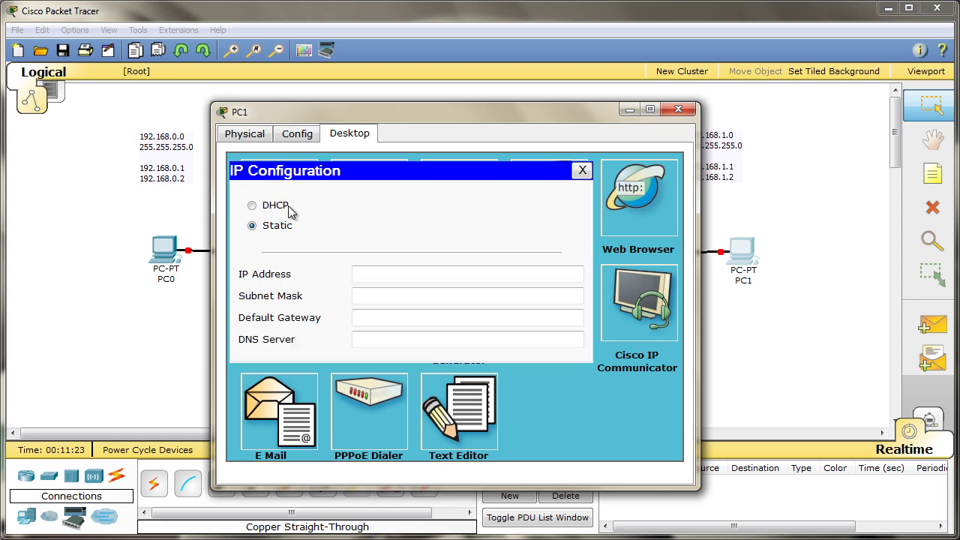
{"action": "type", "text": "192.168.1.2"}
{"action": "left_click", "coordinate": [407, 298]}
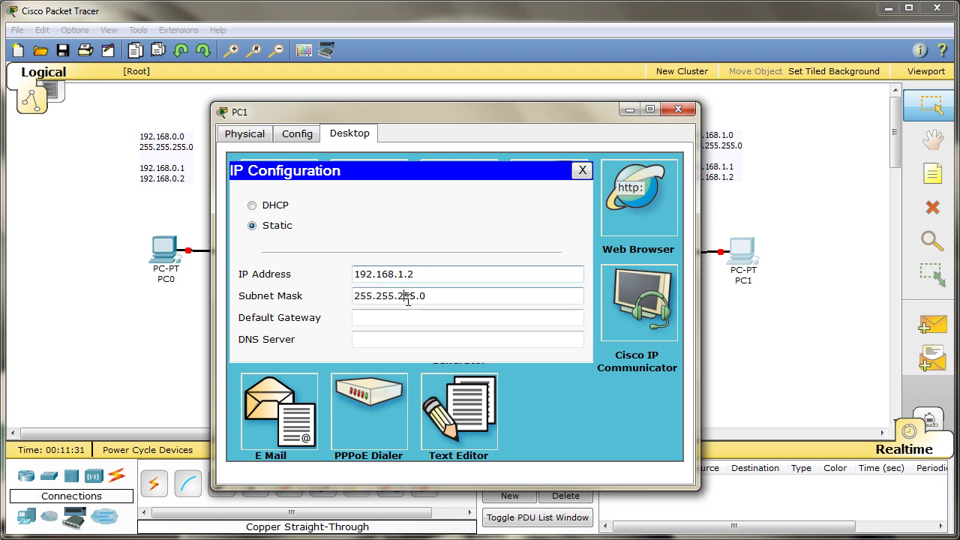
{"action": "left_click", "coordinate": [397, 316]}
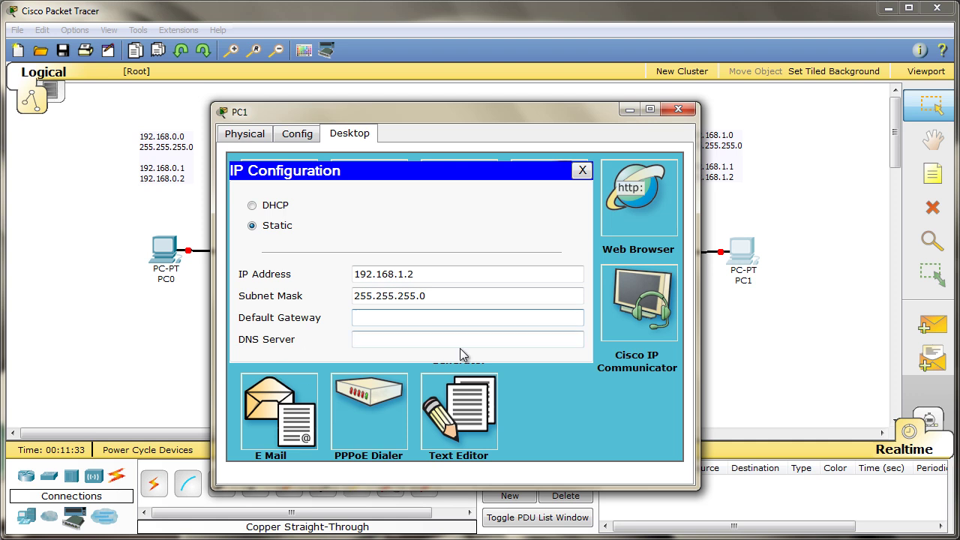
{"action": "type", "text": "192.168.1.1"}
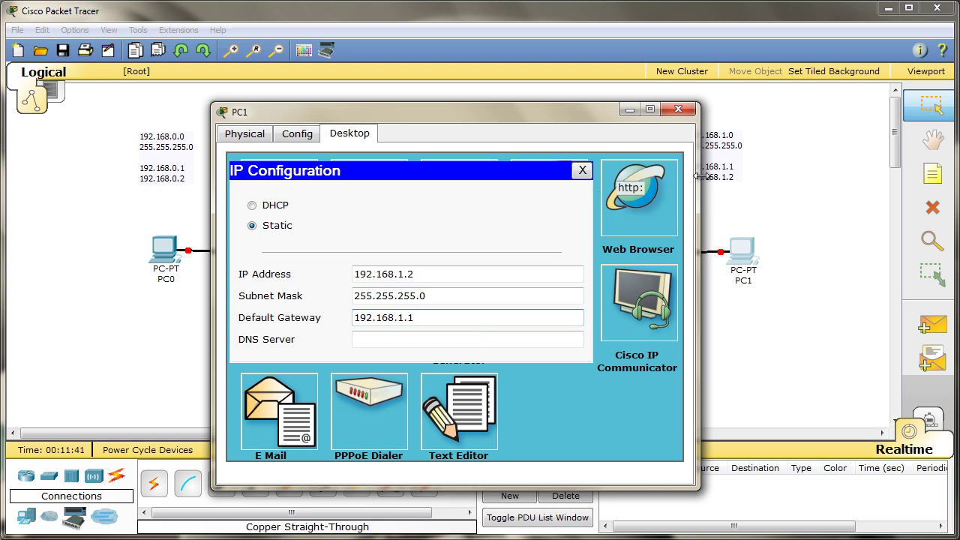
{"action": "left_click", "coordinate": [582, 171]}
{"action": "left_click", "coordinate": [678, 110]}
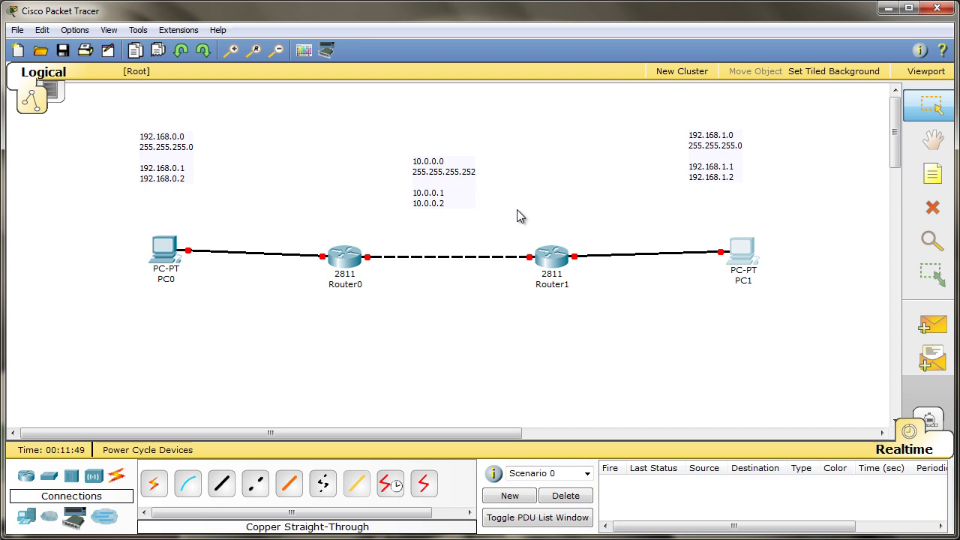
- Open Router0's command line, decline the initial configuration dialog with "n", and enter privileged mode with "enable"
{"action": "left_click", "coordinate": [350, 266]}
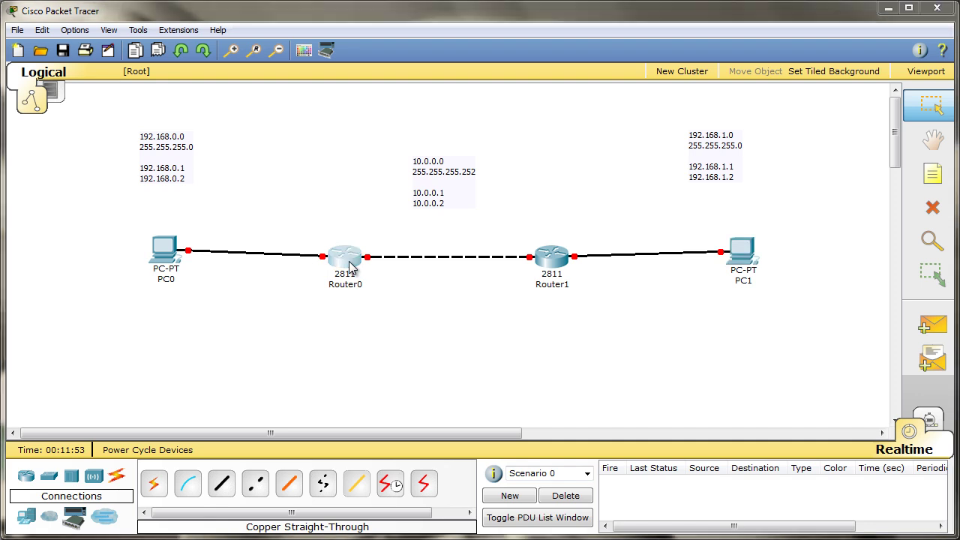
{"action": "left_click_drag", "start_coordinate": [67, 67], "coordinate": [758, 102]}
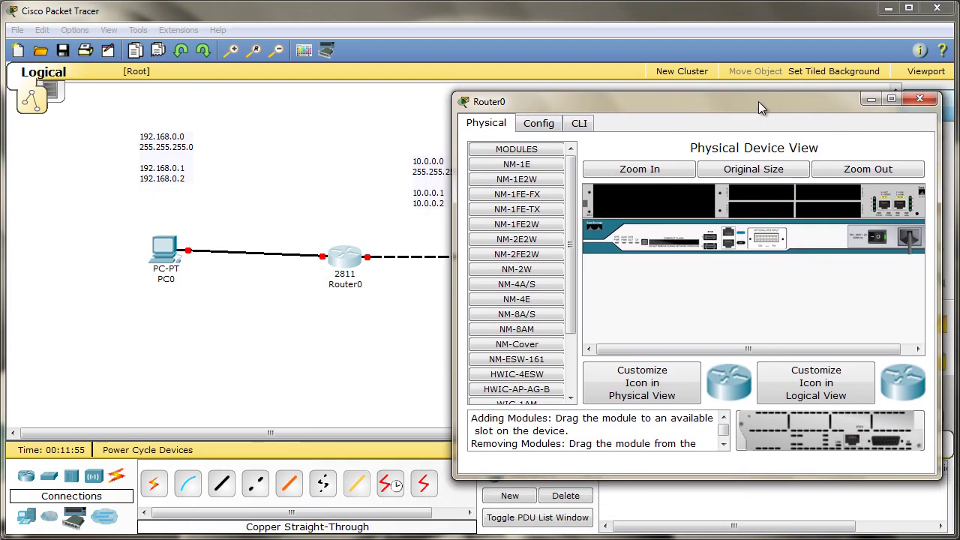
{"action": "left_click", "coordinate": [581, 124]}
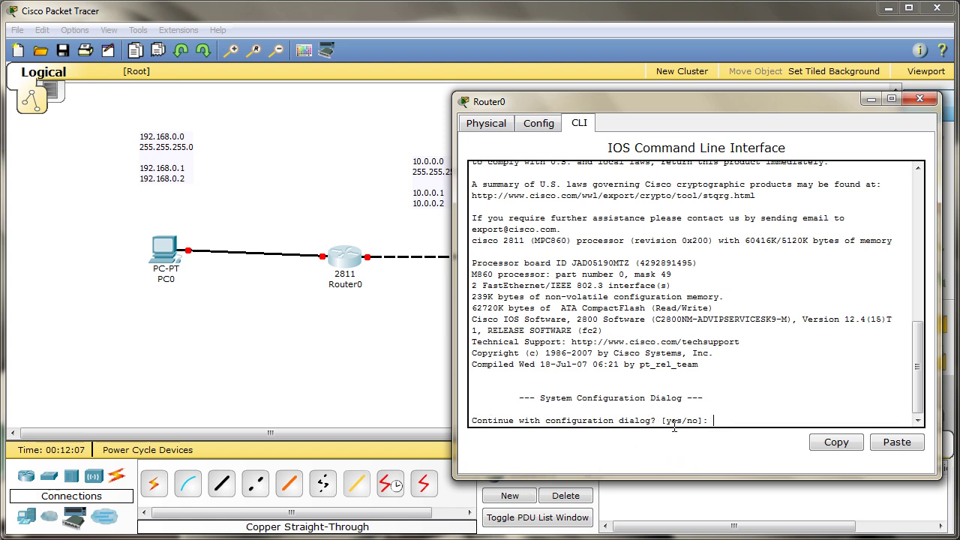
{"action": "left_click", "coordinate": [736, 408]}
{"action": "key", "text": "Return"}
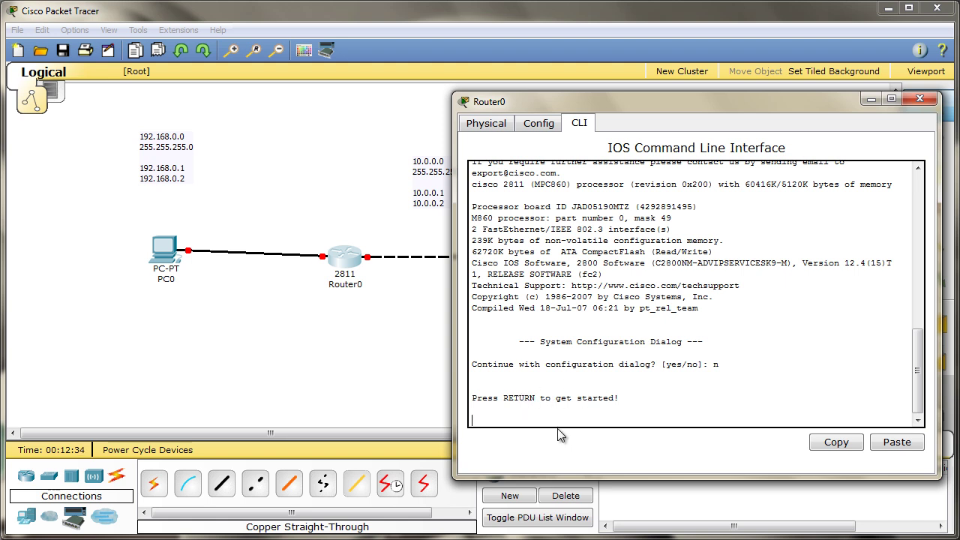
{"action": "key", "text": "Return"}
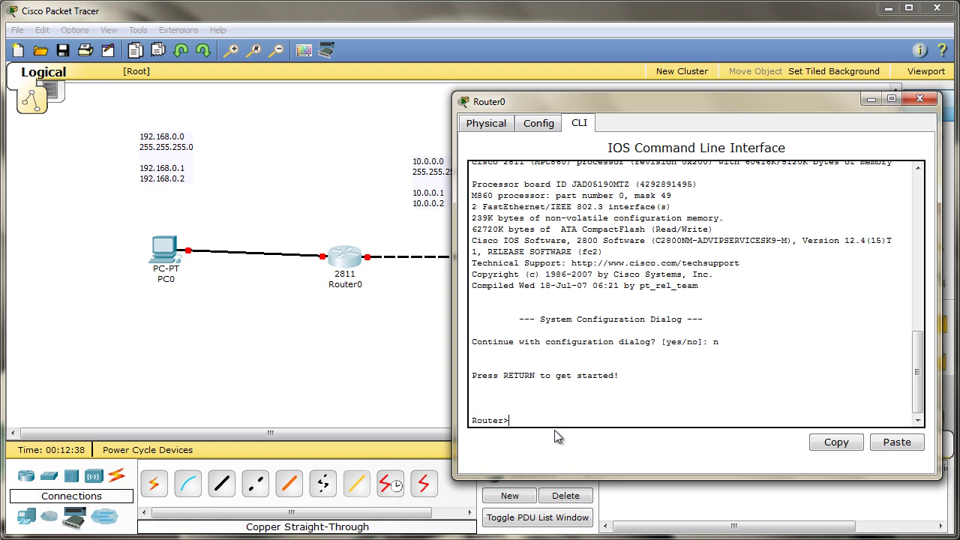
{"action": "type", "text": "enable"}
{"action": "key", "text": "Return"}
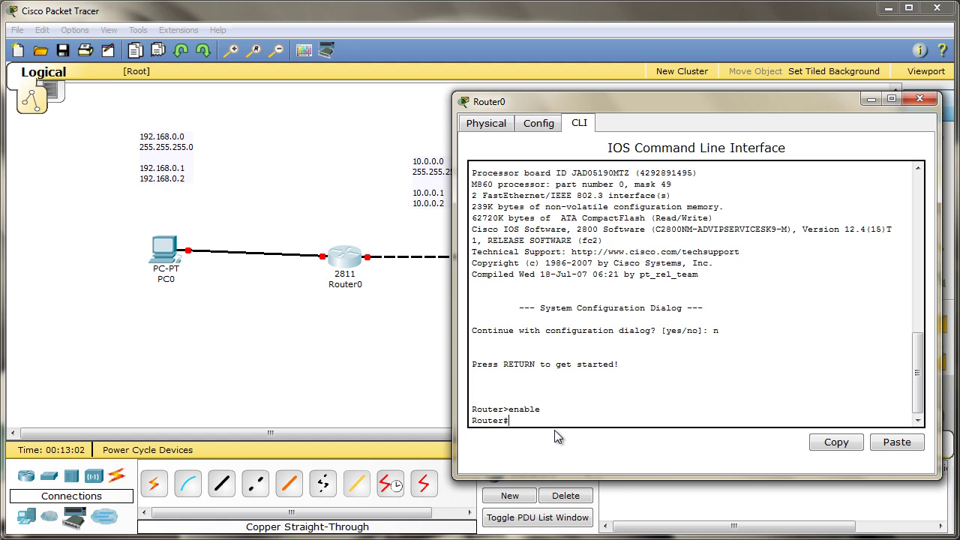
- Try the configuration mode commands "configure terminal" and "config t" on Router0, and exit back to privileged mode
{"action": "type", "text": "configure terminal"}
{"action": "key", "text": "Return"}
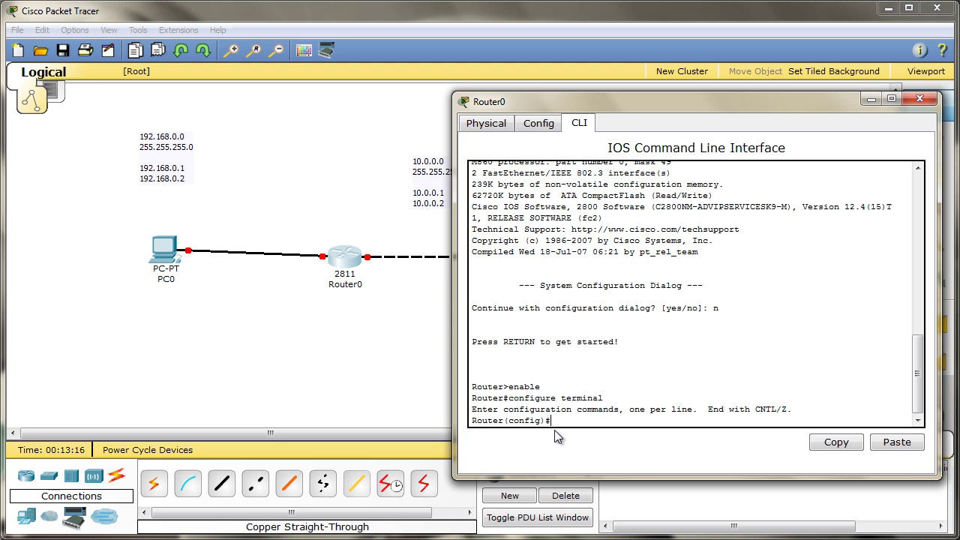
{"action": "type", "text": "onfig t"}
{"action": "key", "text": "Return"}
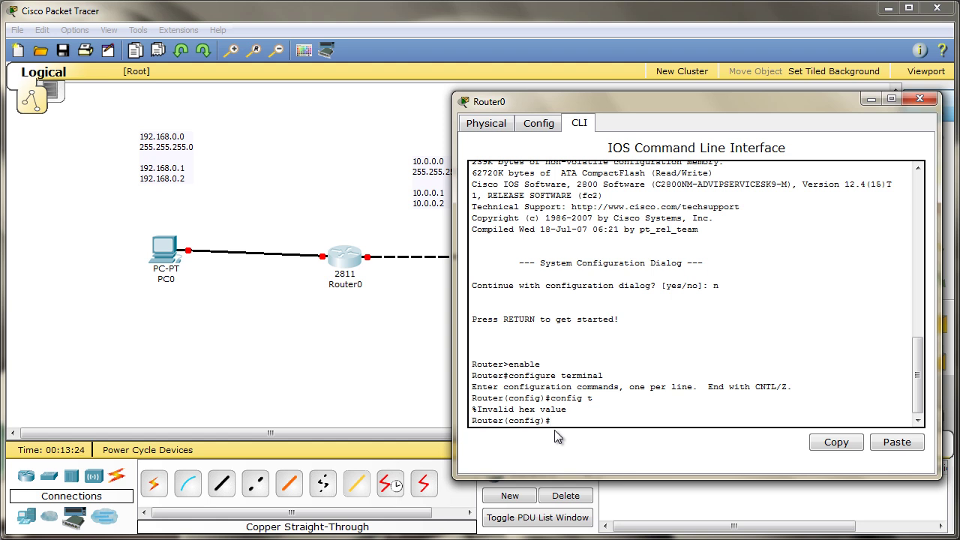
{"action": "type", "text": "exit"}
{"action": "key", "text": "Return"}
{"action": "key", "text": "Return"}
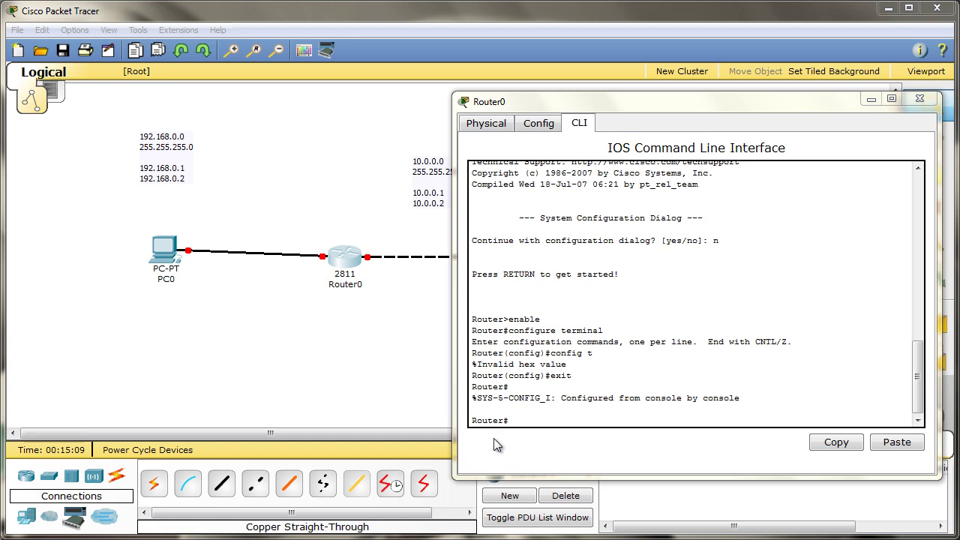
- Enter Router0's global configuration mode with the short command "config t"
{"action": "left_click_drag", "start_coordinate": [509, 421], "coordinate": [470, 422]}
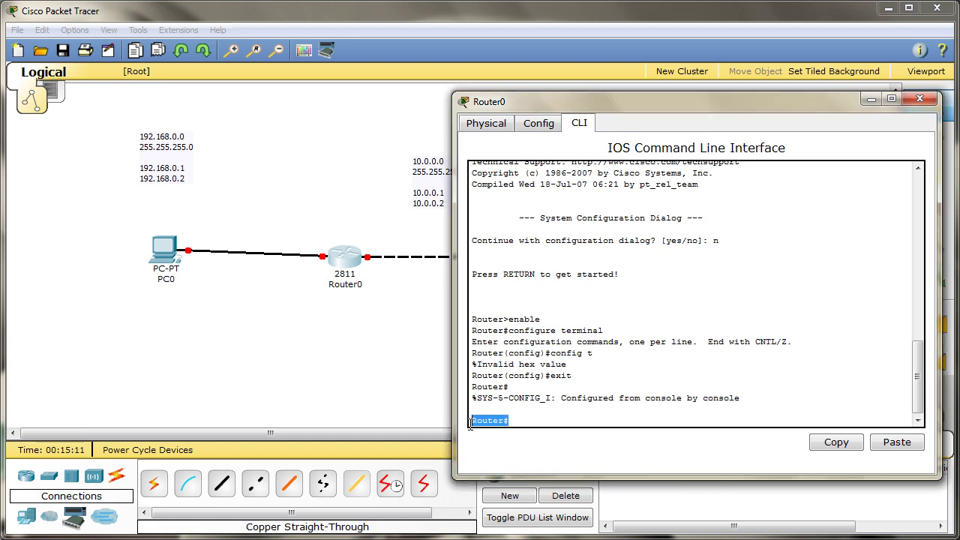
{"action": "left_click", "coordinate": [513, 422]}
{"action": "type", "text": "config t"}
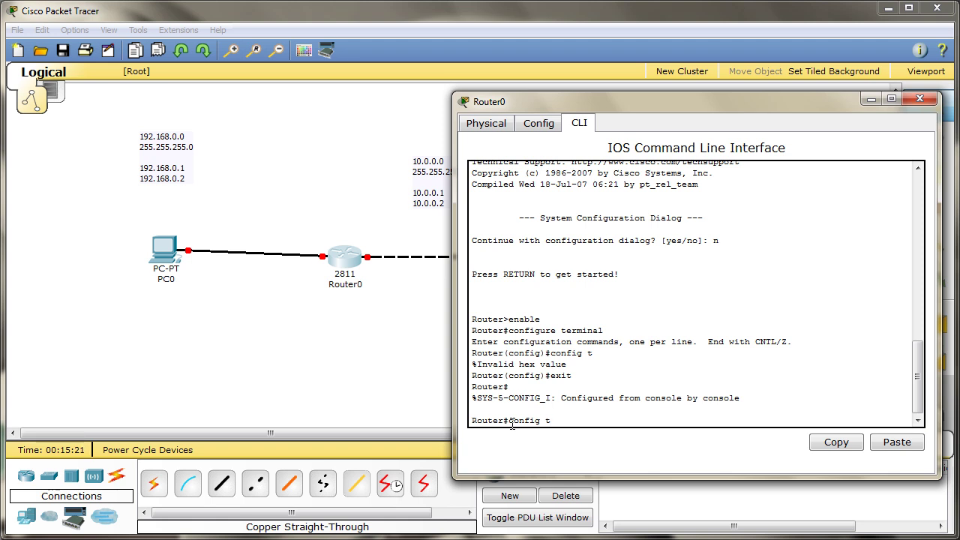
{"action": "key", "text": "Return"}
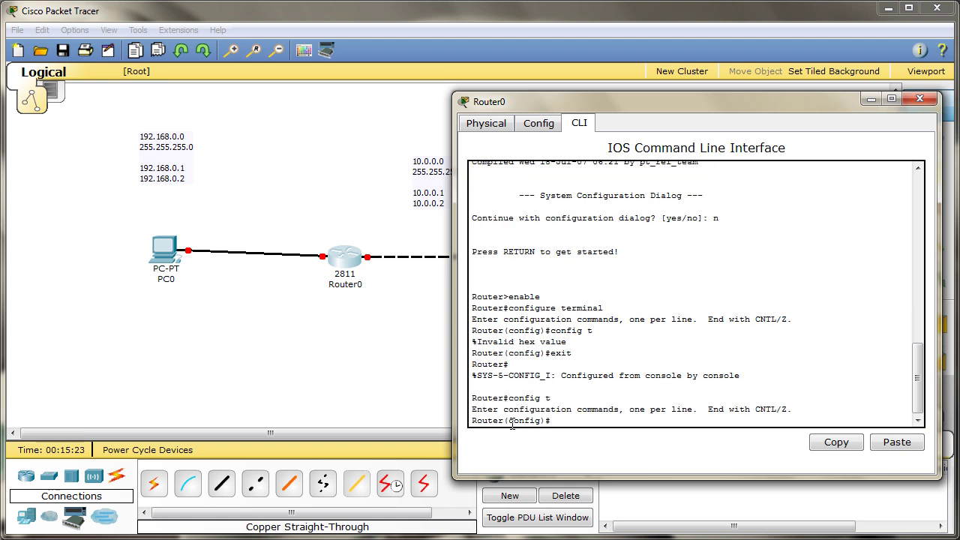
{"action": "left_click_drag", "start_coordinate": [522, 428], "coordinate": [470, 427]}
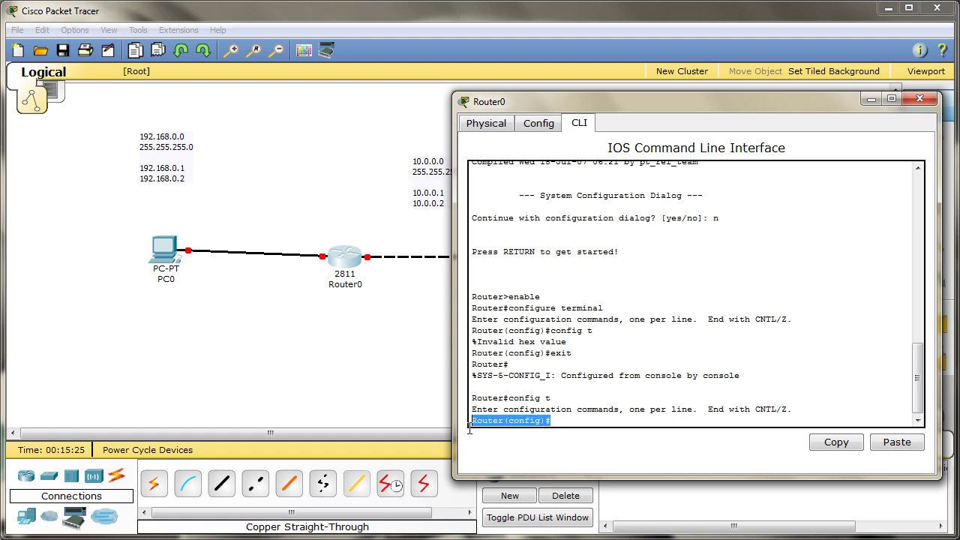
{"action": "left_click", "coordinate": [573, 421]}
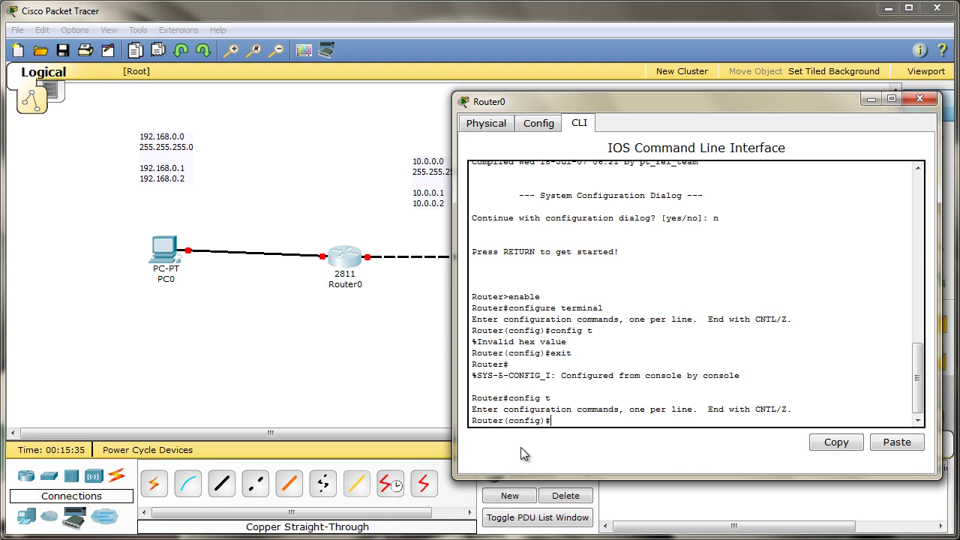
- Assign IP address 192.168.0.1 with mask 255.255.255.0 to Router0's interface fastethernet0/0 and enable it with "no shutdown"
{"action": "type", "text": "interface"}
{"action": "type", "text": "fastethernet"}
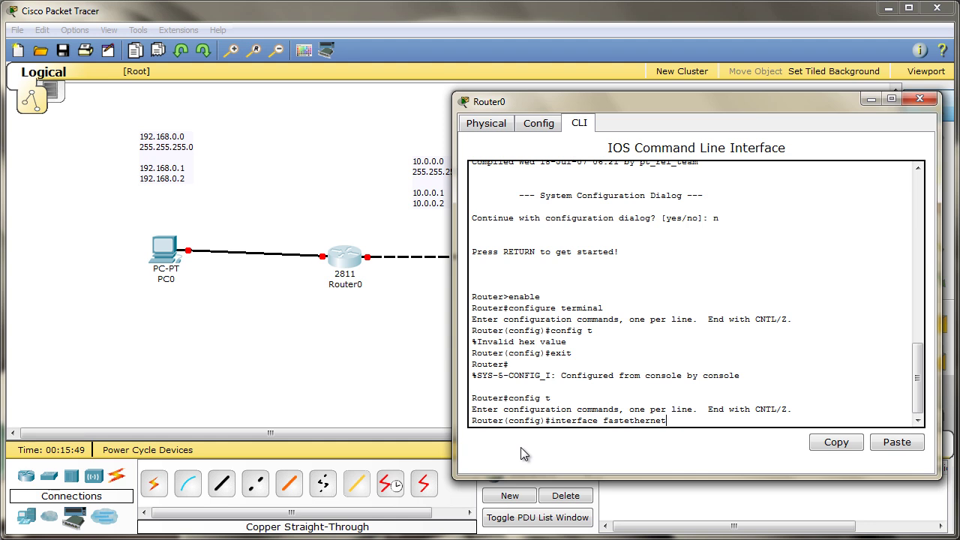
{"action": "type", "text": "0/0"}
{"action": "key", "text": "Return"}
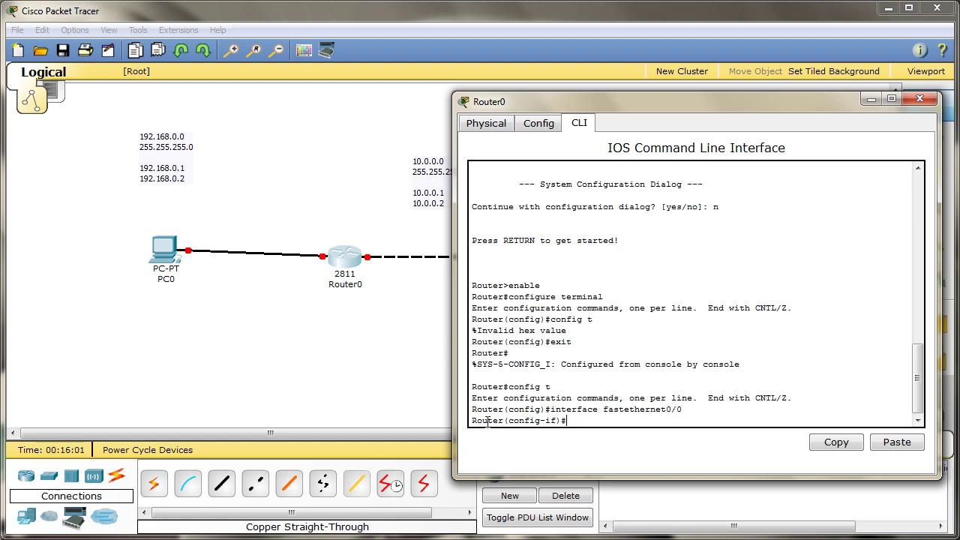
{"action": "left_click_drag", "start_coordinate": [572, 421], "coordinate": [552, 414]}
{"action": "left_click", "coordinate": [522, 425]}
{"action": "type", "text": "ip address 192.168.0.1 255.255.255."}
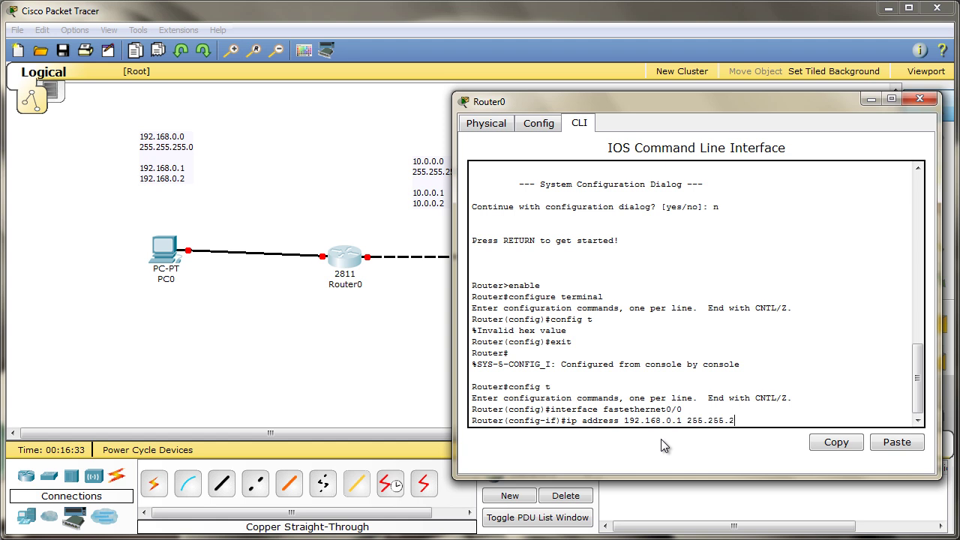
{"action": "type", "text": "0"}
{"action": "key", "text": "Return"}
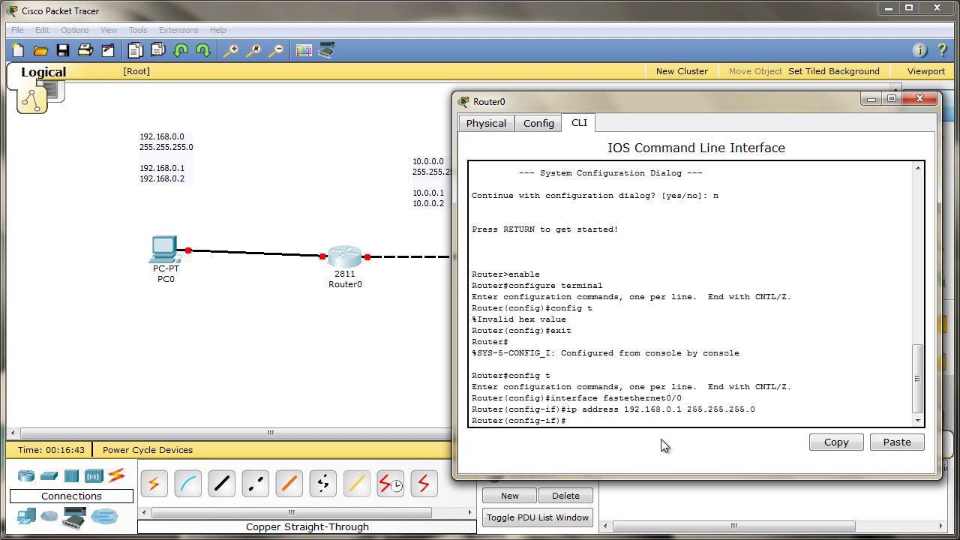
{"action": "type", "text": "no shutdown"}
{"action": "key", "text": "Return"}
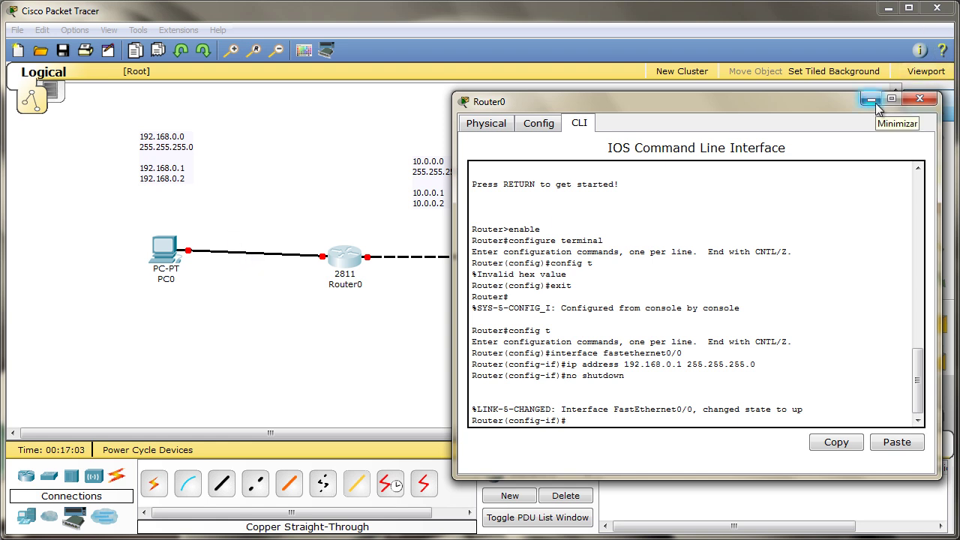
- Replace the straight-through cable between PC0's FastEthernet port and Router0's FastEthernet0/0 port with a copper cross-over cable
{"action": "left_click", "coordinate": [394, 274]}
{"action": "left_click_drag", "start_coordinate": [242, 239], "coordinate": [259, 261]}
{"action": "key", "text": "Delete"}
{"action": "left_click", "coordinate": [253, 254]}
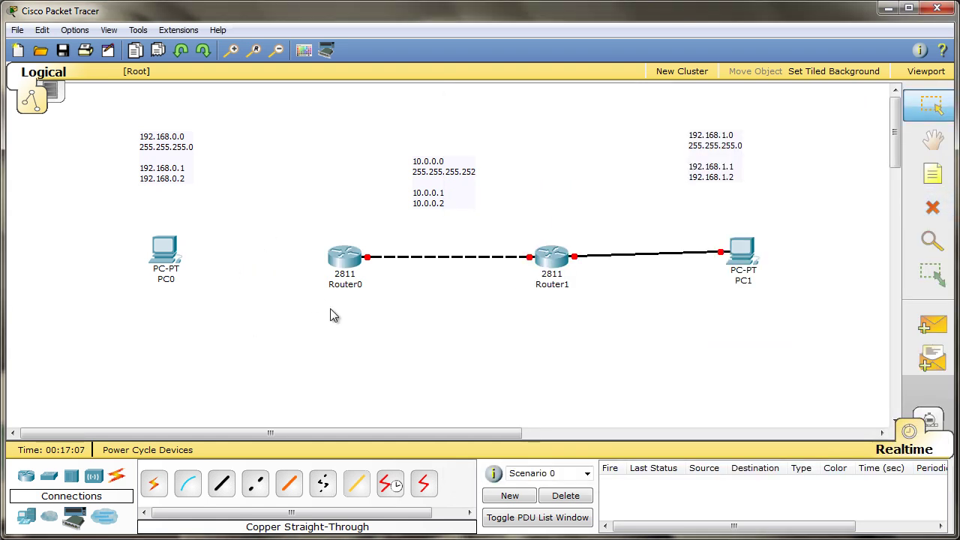
{"action": "left_click", "coordinate": [255, 485]}
{"action": "left_click", "coordinate": [165, 253]}
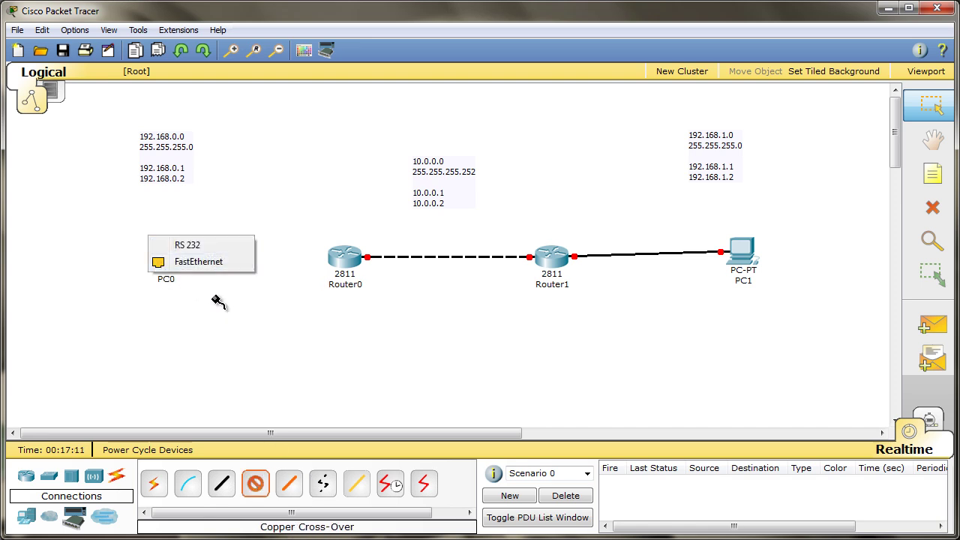
{"action": "left_click", "coordinate": [158, 266]}
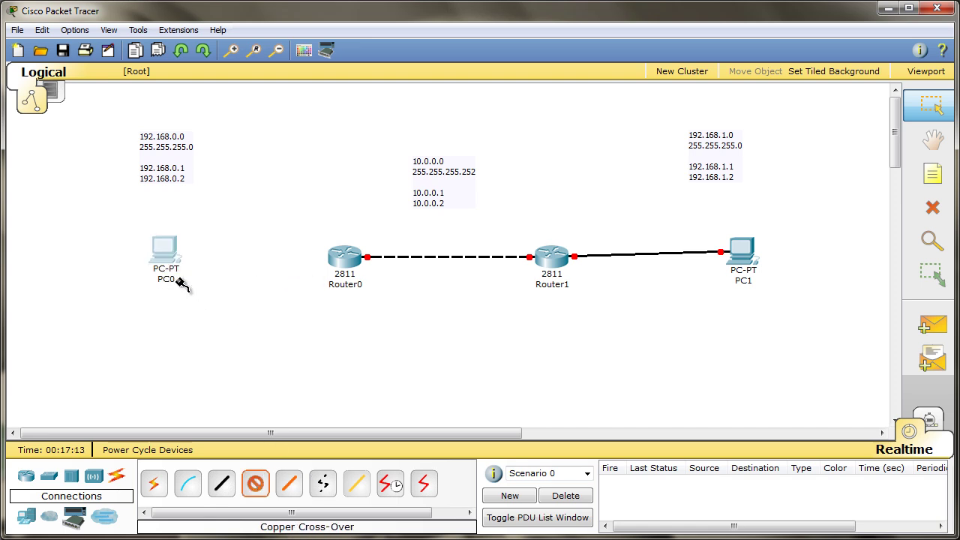
{"action": "left_click", "coordinate": [344, 262]}
{"action": "left_click", "coordinate": [336, 275]}
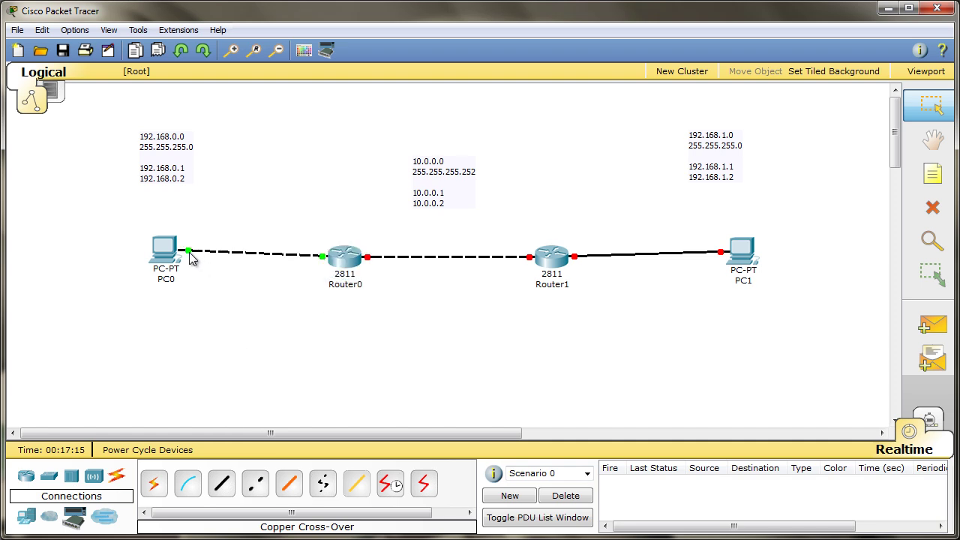
- Replace the straight-through cable between PC1 and Router1's FastEthernet0/0 port with a copper cross-over cable
{"action": "key", "text": "Delete"}
{"action": "left_click", "coordinate": [651, 253]}
{"action": "left_click", "coordinate": [255, 484]}
{"action": "left_click", "coordinate": [740, 252]}
{"action": "left_click", "coordinate": [744, 264]}
{"action": "left_click", "coordinate": [559, 259]}
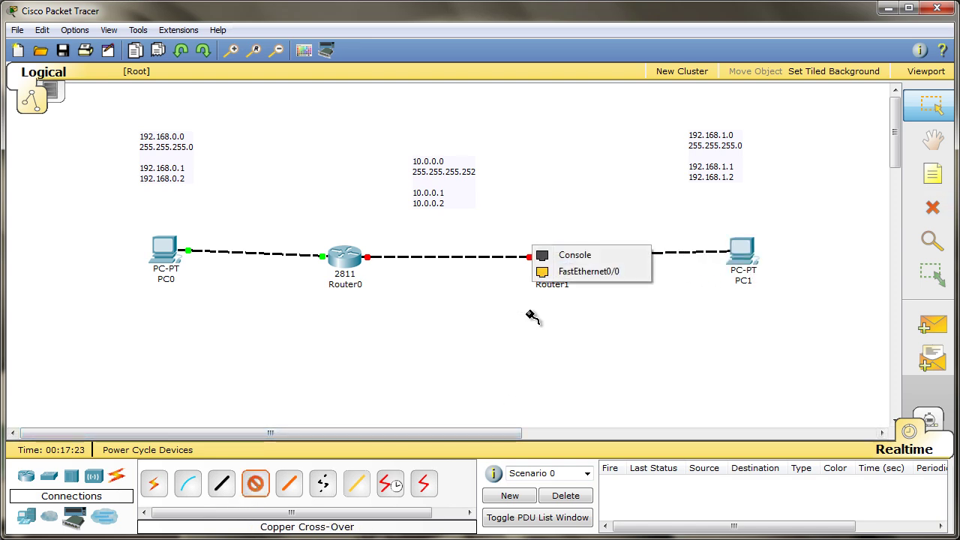
{"action": "left_click", "coordinate": [574, 274]}
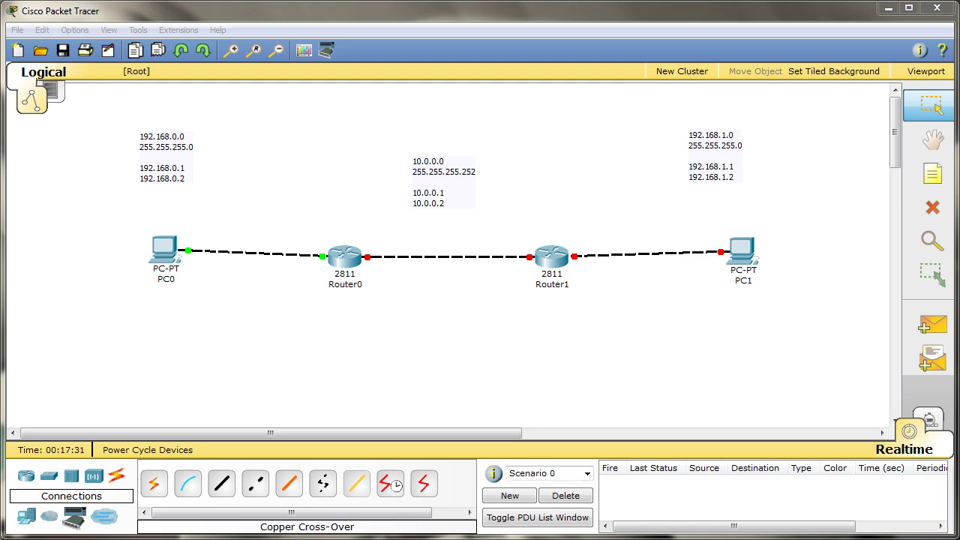
- Close Router0's window and test the link to Router0 by pinging 192.168.0.1 from PC0's command prompt
{"action": "key", "text": "alt+Tab"}
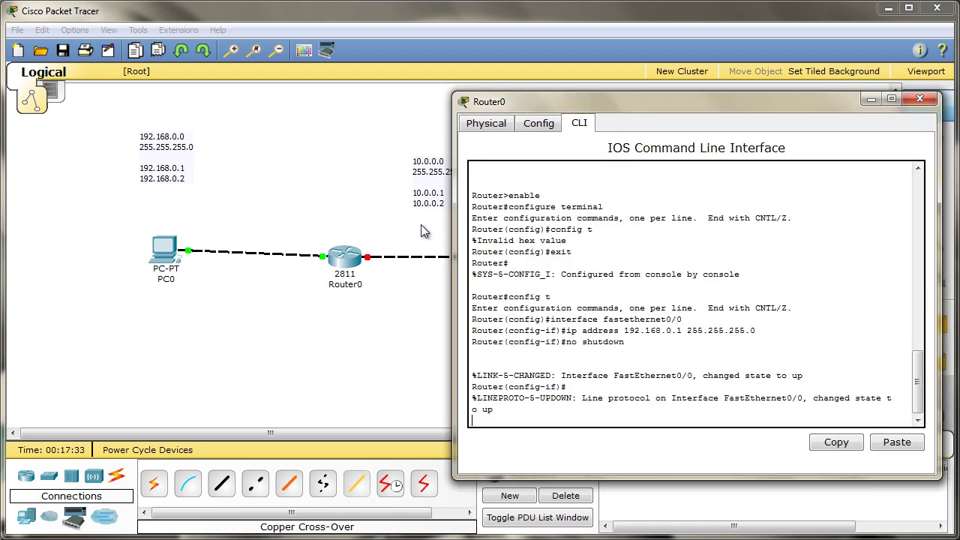
{"action": "left_click_drag", "start_coordinate": [725, 121], "coordinate": [606, 99]}
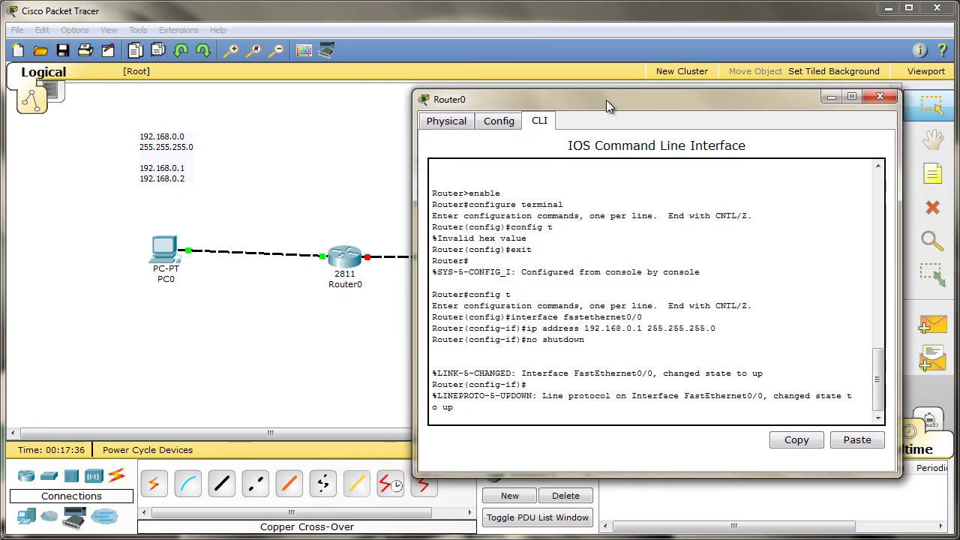
{"action": "left_click", "coordinate": [880, 96]}
{"action": "left_click", "coordinate": [164, 249]}
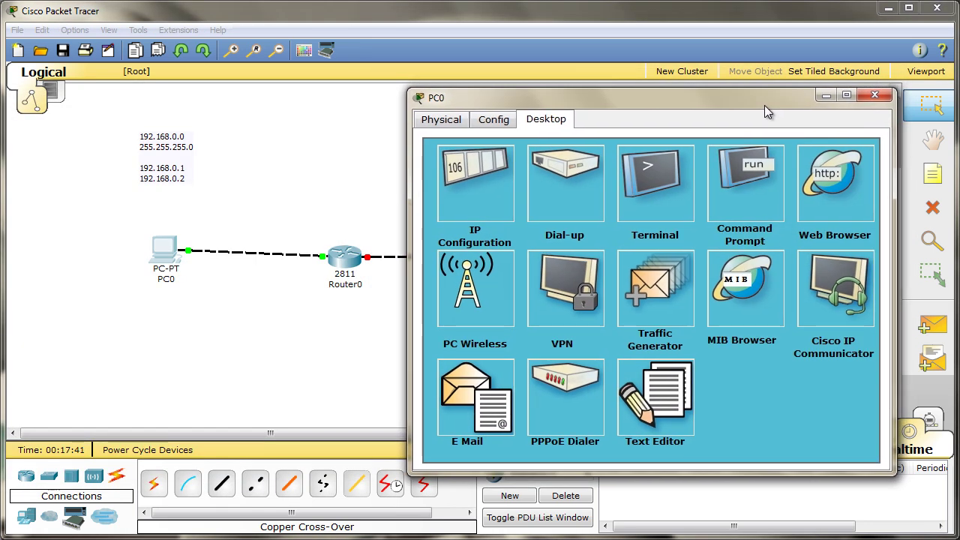
{"action": "left_click", "coordinate": [751, 177]}
{"action": "left_click", "coordinate": [865, 157]}
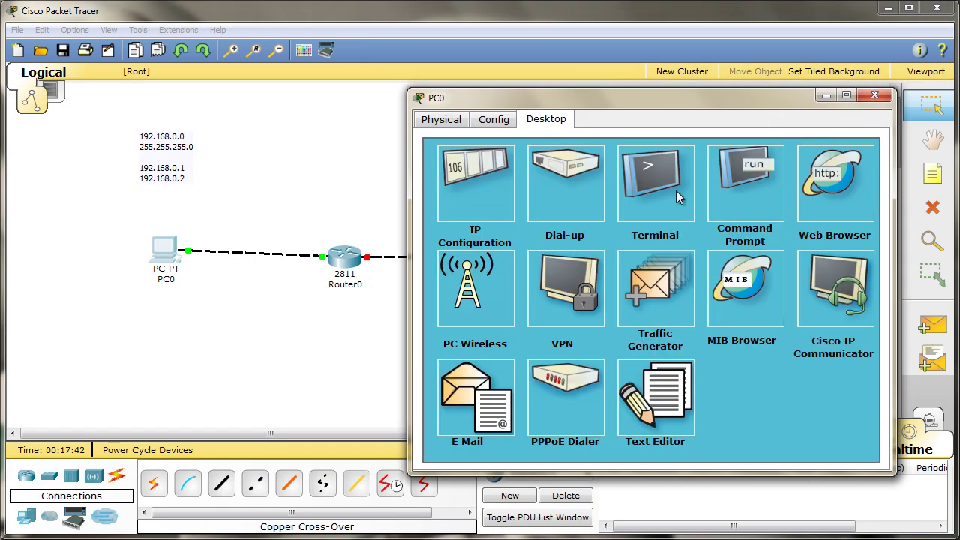
{"action": "left_click", "coordinate": [744, 183]}
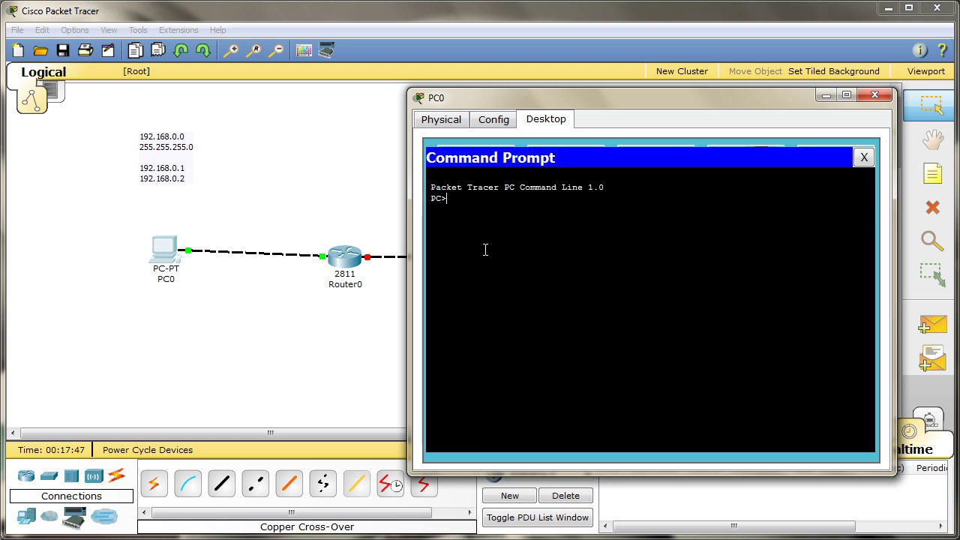
{"action": "type", "text": "ping"}
{"action": "type", "text": "192.168.0.1"}
{"action": "key", "text": "Return"}
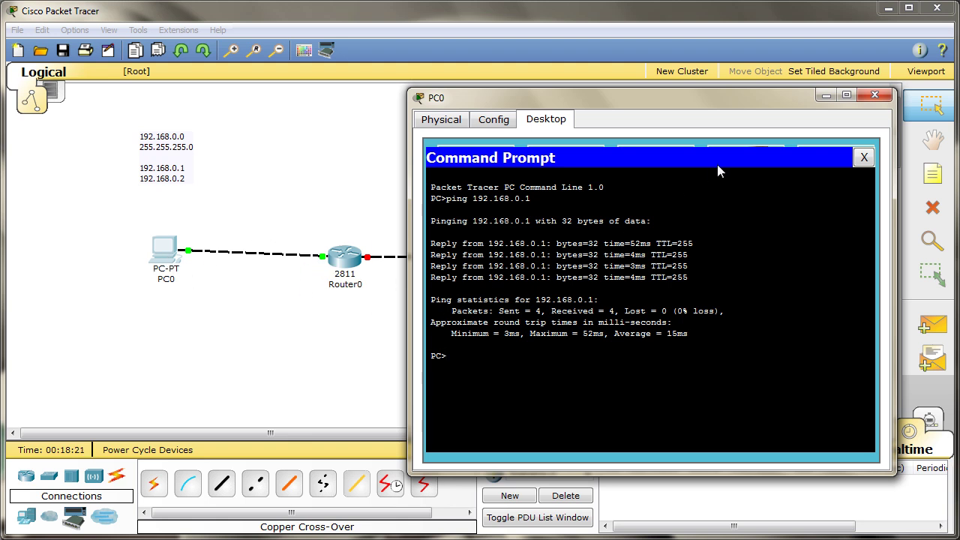
{"action": "left_click", "coordinate": [864, 157]}
{"action": "left_click", "coordinate": [874, 95]}
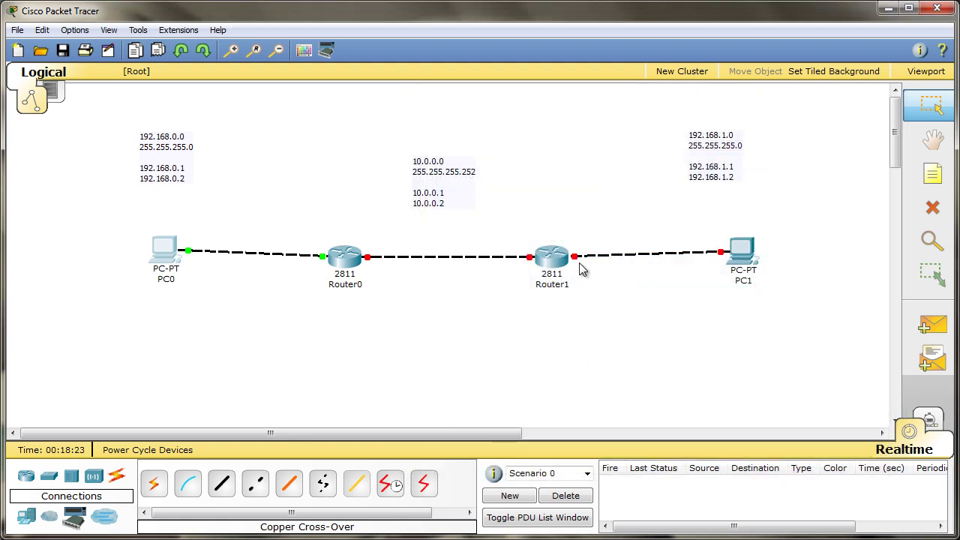
- Decline Router1's initial configuration dialog and enter its global configuration mode with "enable" and "config t"
{"action": "left_click", "coordinate": [742, 255]}
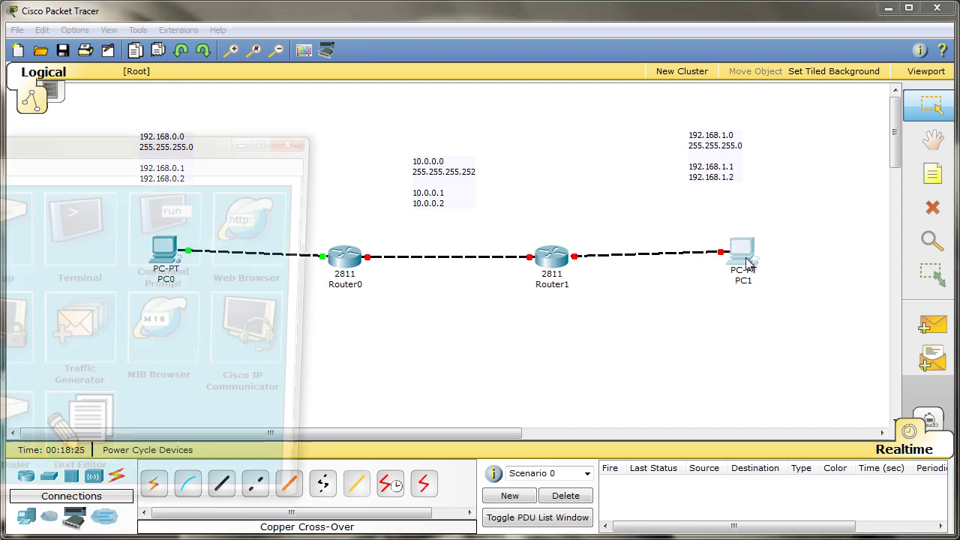
{"action": "left_click", "coordinate": [551, 256]}
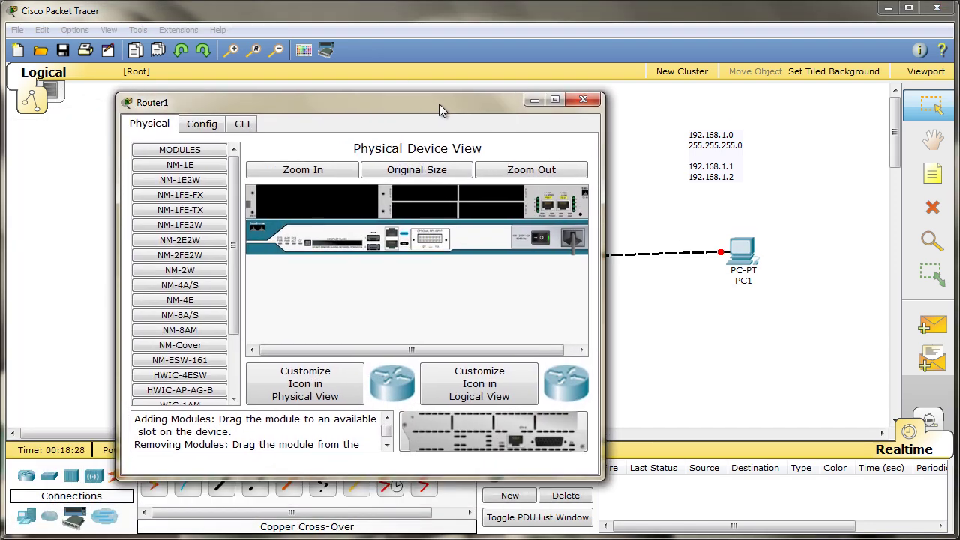
{"action": "left_click", "coordinate": [242, 124]}
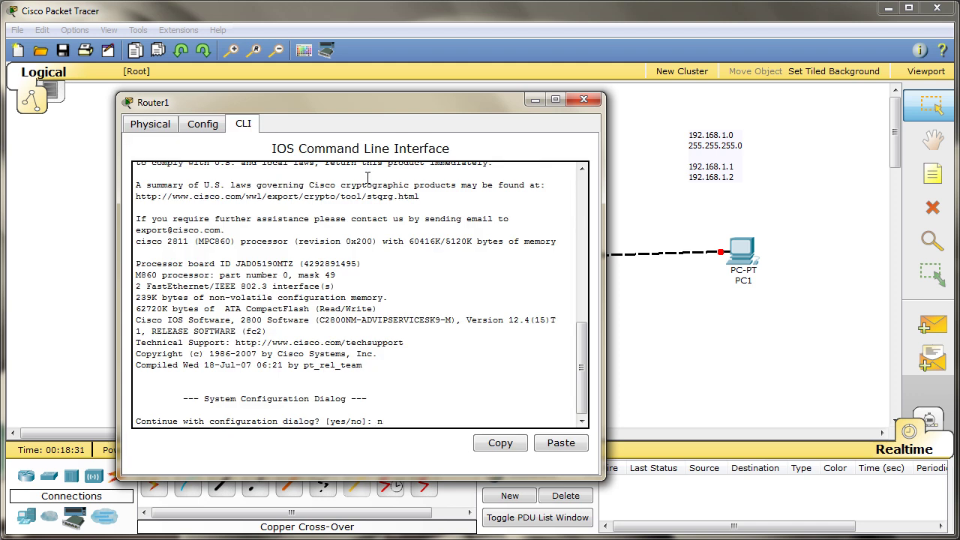
{"action": "type", "text": "n"}
{"action": "key", "text": "Return"}
{"action": "key", "text": "Return"}
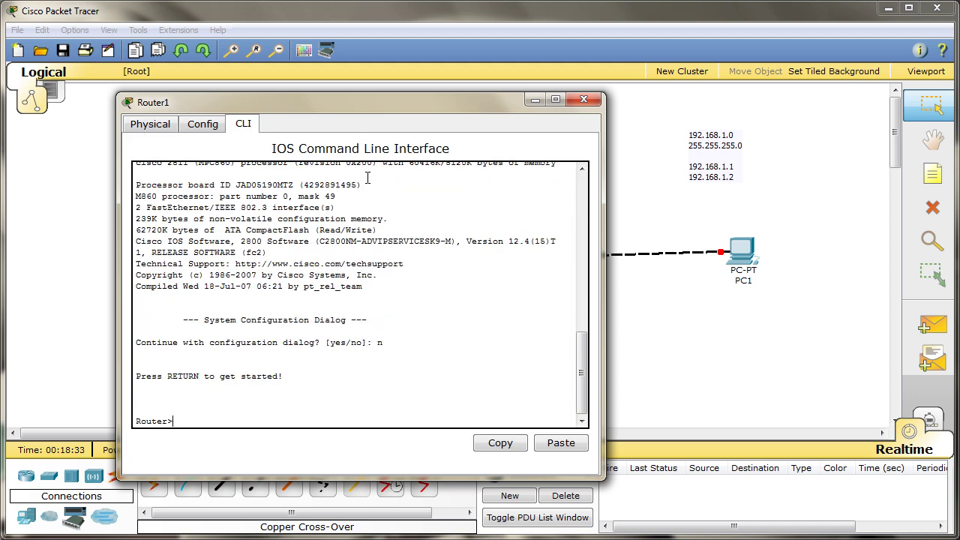
{"action": "type", "text": "enable"}
{"action": "key", "text": "Return"}
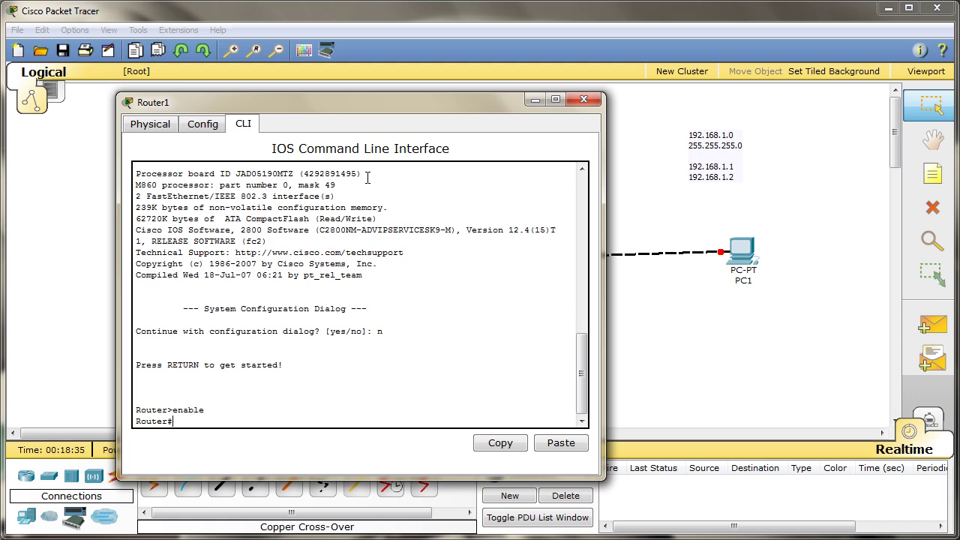
{"action": "type", "text": "config t"}
{"action": "key", "text": "Return"}
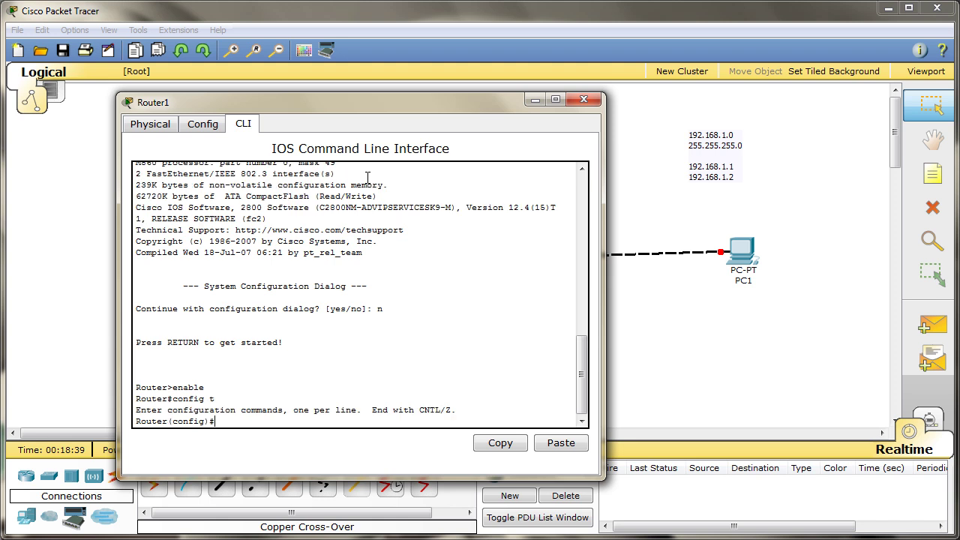
- Assign IP address 192.168.1.1 with mask 255.255.255.0 to Router1's interface f0/0, enable it with "no shutdown", and close the router's window
{"action": "type", "text": "int f0/0"}
{"action": "key", "text": "Return"}
{"action": "type", "text": "ip address"}
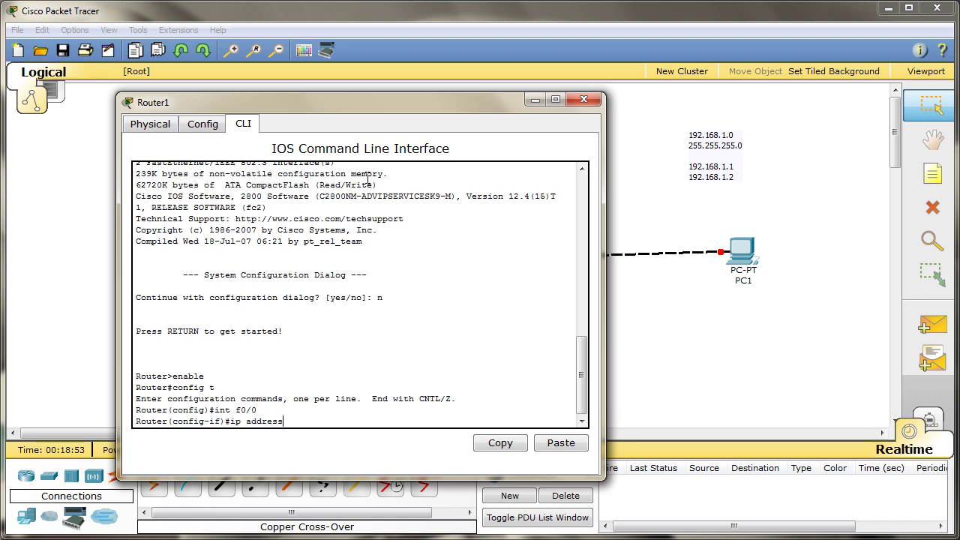
{"action": "type", "text": " 192.168.1.1 255.255.255.0"}
{"action": "key", "text": "Return"}
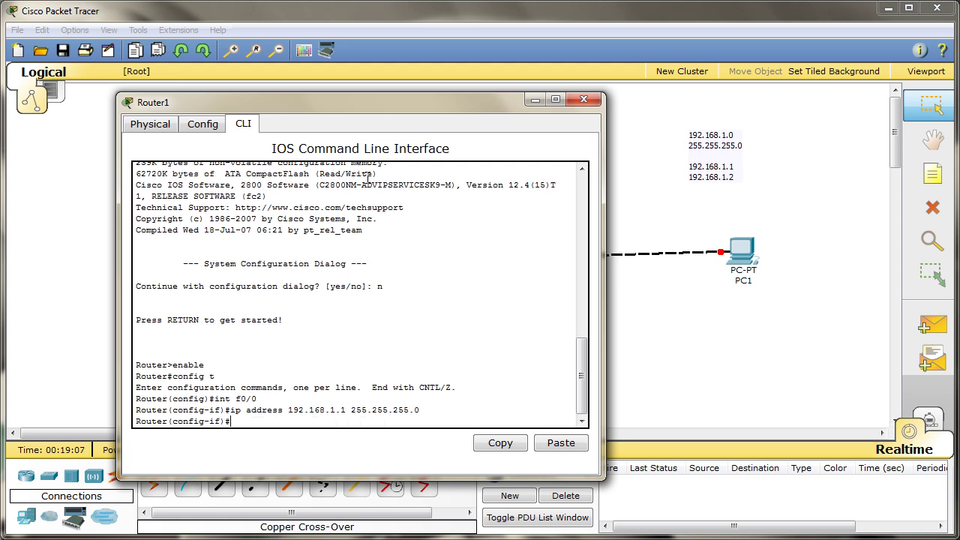
{"action": "type", "text": "no shutdown"}
{"action": "key", "text": "Return"}
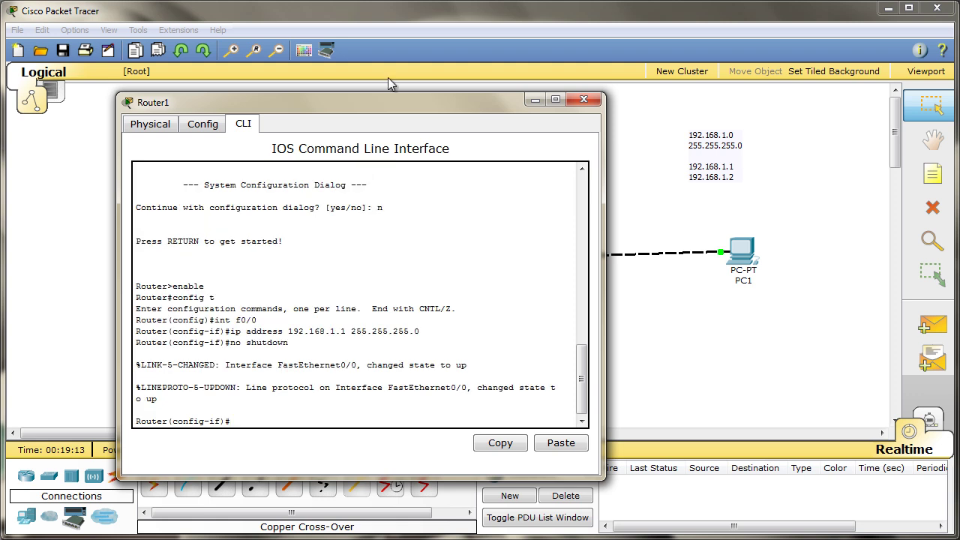
{"action": "left_click_drag", "start_coordinate": [378, 101], "coordinate": [308, 106]}
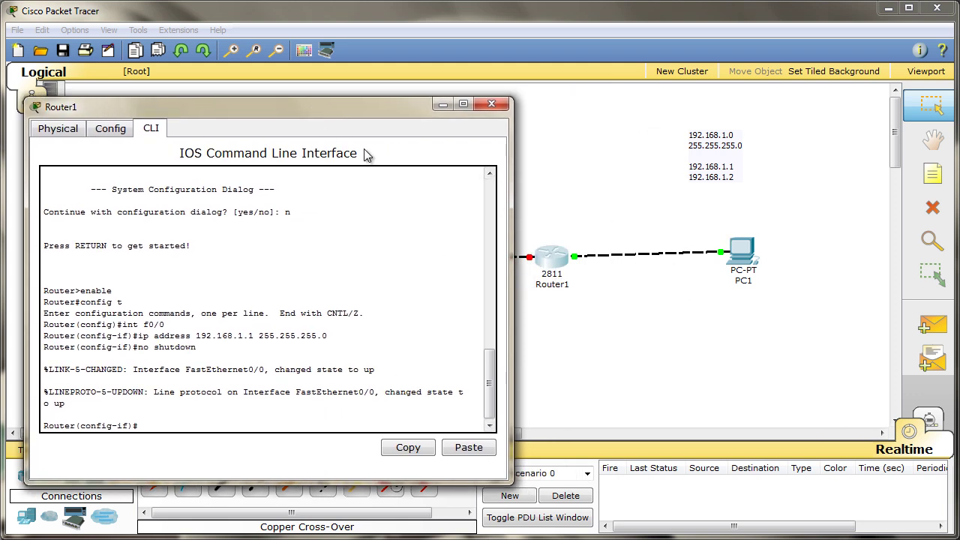
{"action": "left_click_drag", "start_coordinate": [368, 106], "coordinate": [765, 107]}
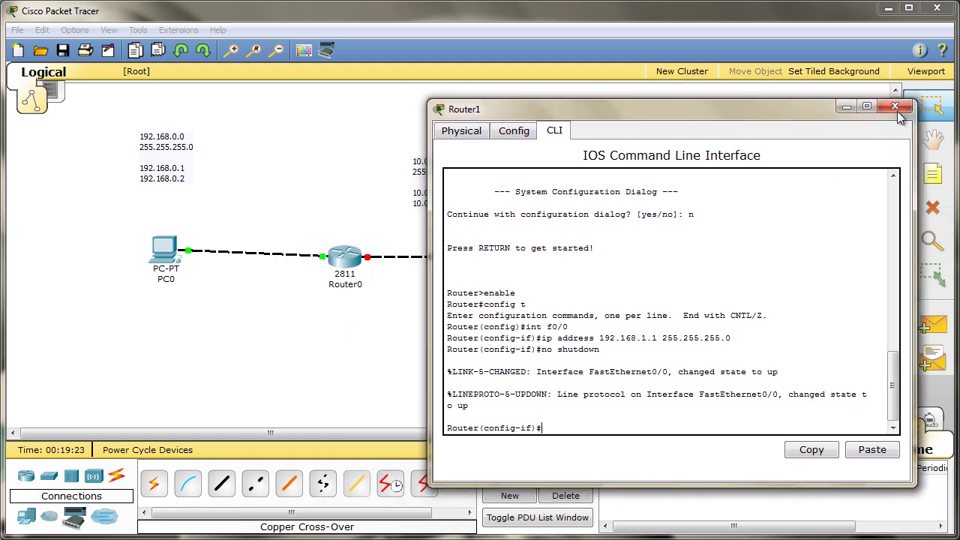
{"action": "left_click", "coordinate": [897, 109]}
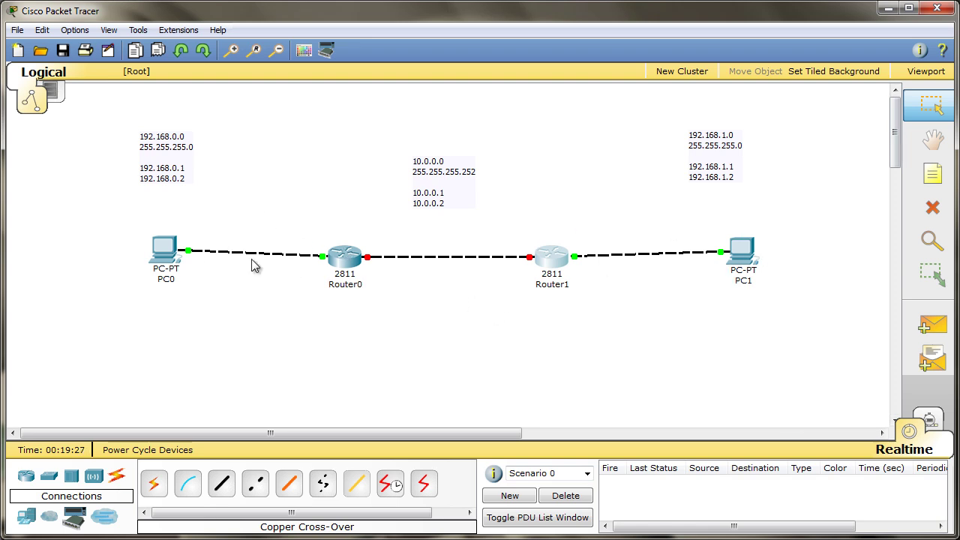
- Reopen Router0's command line and exit from interface configuration back to global configuration mode
{"action": "left_click", "coordinate": [347, 259]}
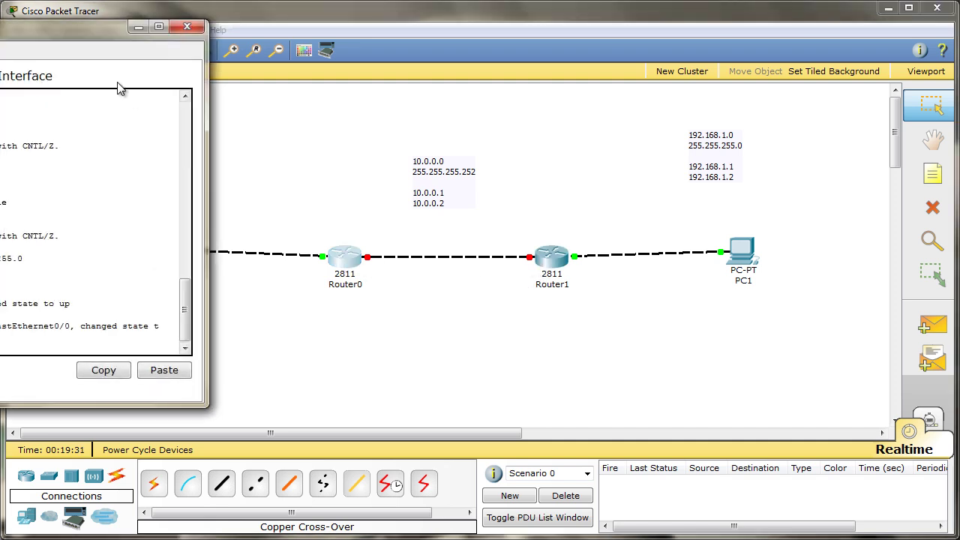
{"action": "left_click_drag", "start_coordinate": [101, 29], "coordinate": [614, 71]}
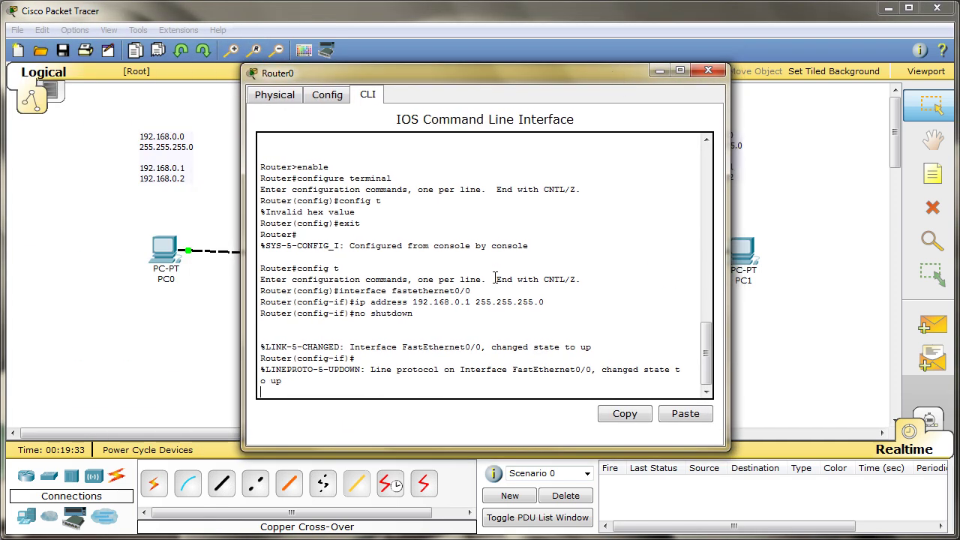
{"action": "key", "text": "Return"}
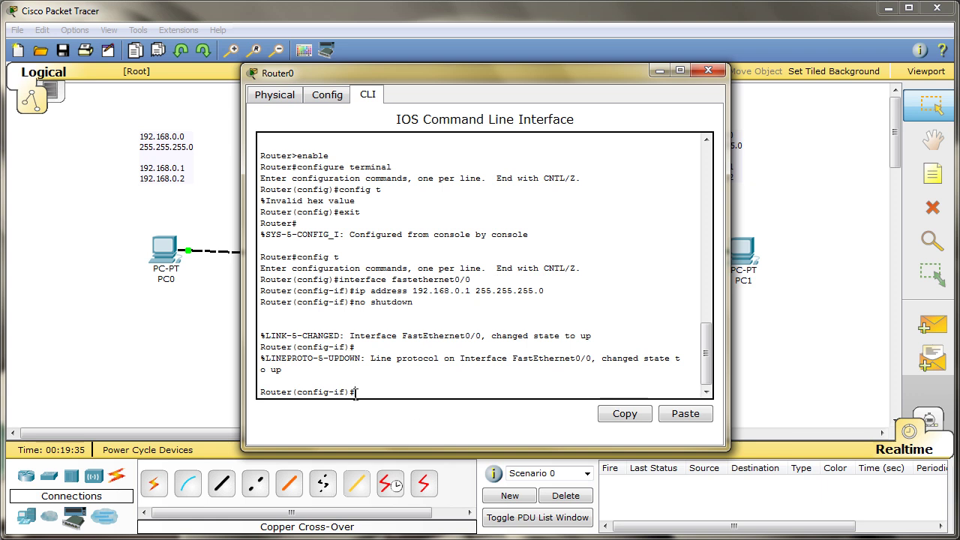
{"action": "left_click_drag", "start_coordinate": [356, 395], "coordinate": [253, 385]}
{"action": "left_click", "coordinate": [384, 386]}
{"action": "type", "text": "exit"}
{"action": "key", "text": "Return"}
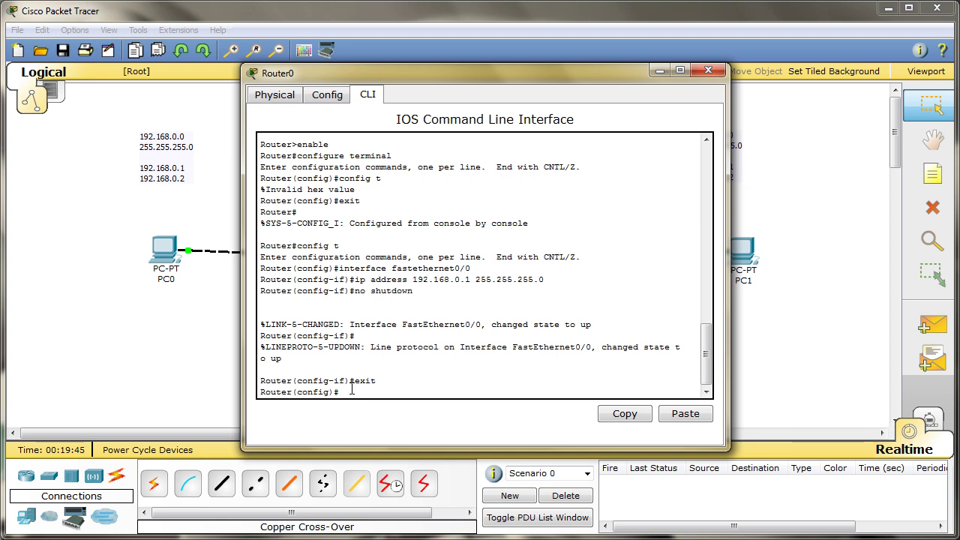
- Assign IP address 10.0.0.1 with mask 255.255.255.252 to Router0's interface f0/1, enable it with "no shutdown", and close the router's window
{"action": "left_click_drag", "start_coordinate": [335, 380], "coordinate": [353, 383]}
{"action": "left_click", "coordinate": [359, 392]}
{"action": "type", "text": "int f0/1"}
{"action": "key", "text": "Return"}
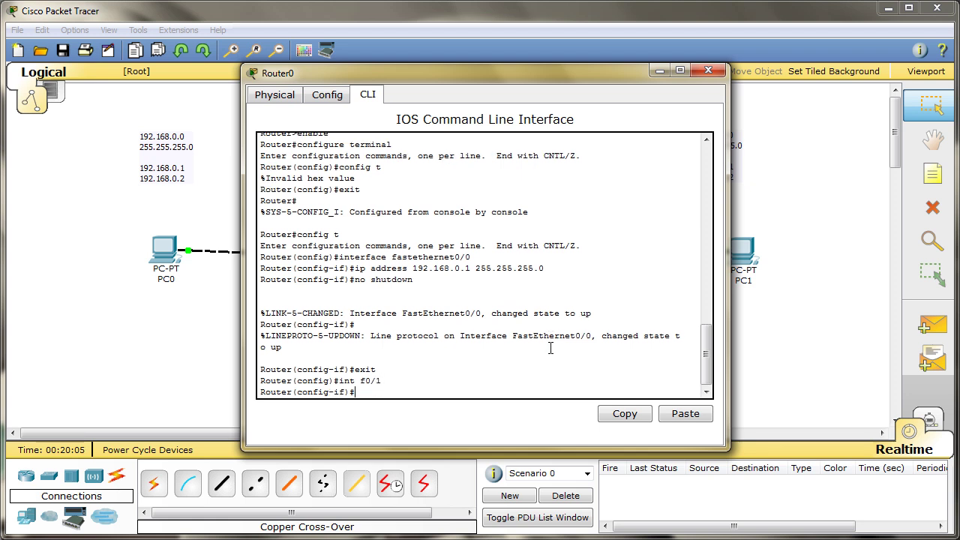
{"action": "type", "text": "ip address 10.0.0.1"}
{"action": "left_click_drag", "start_coordinate": [459, 79], "coordinate": [634, 83]}
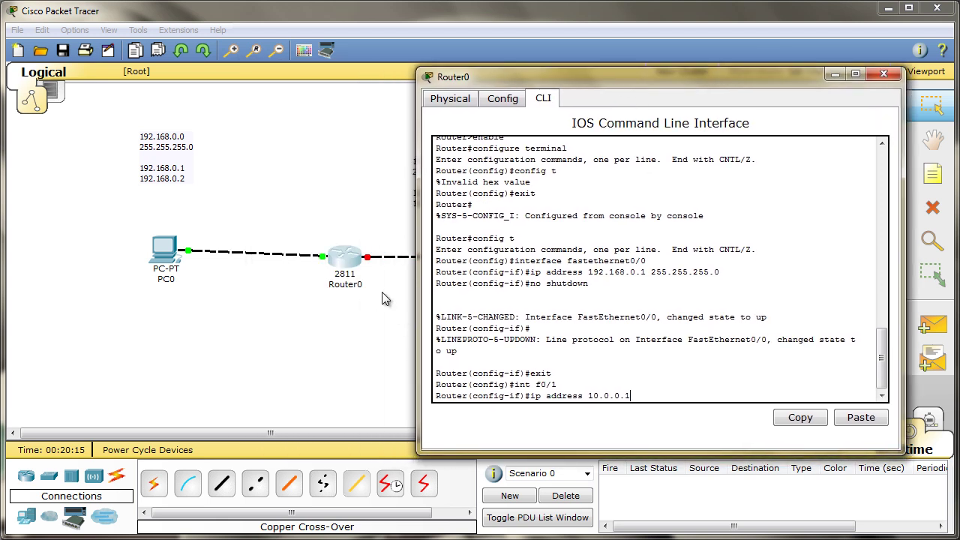
{"action": "type", "text": "255.255.255.252"}
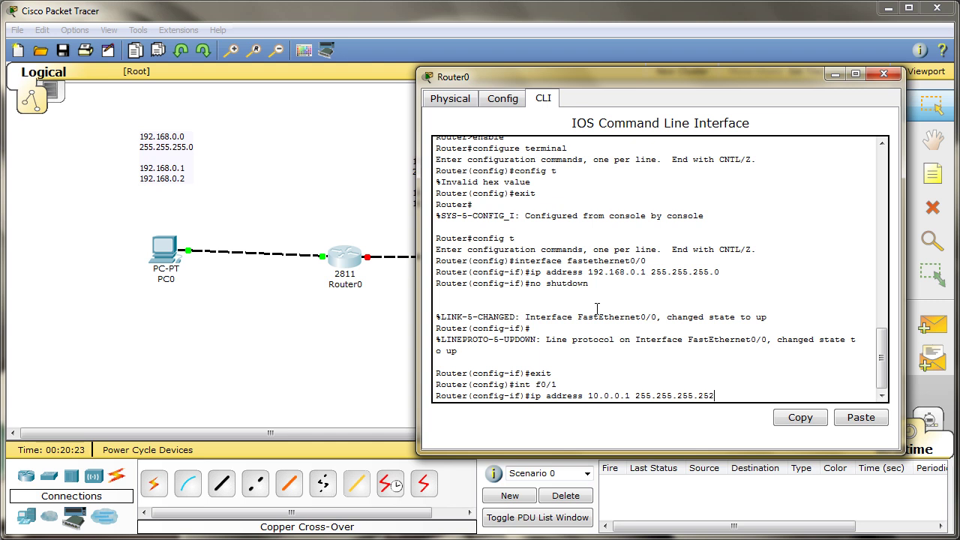
{"action": "key", "text": "Return"}
{"action": "type", "text": "no shutdown"}
{"action": "key", "text": "Return"}
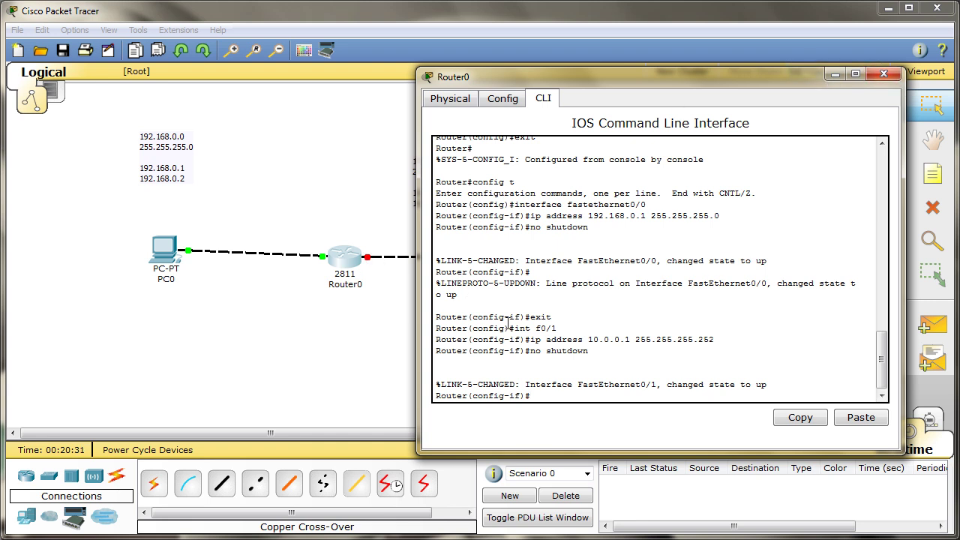
{"action": "left_click_drag", "start_coordinate": [739, 77], "coordinate": [655, 77]}
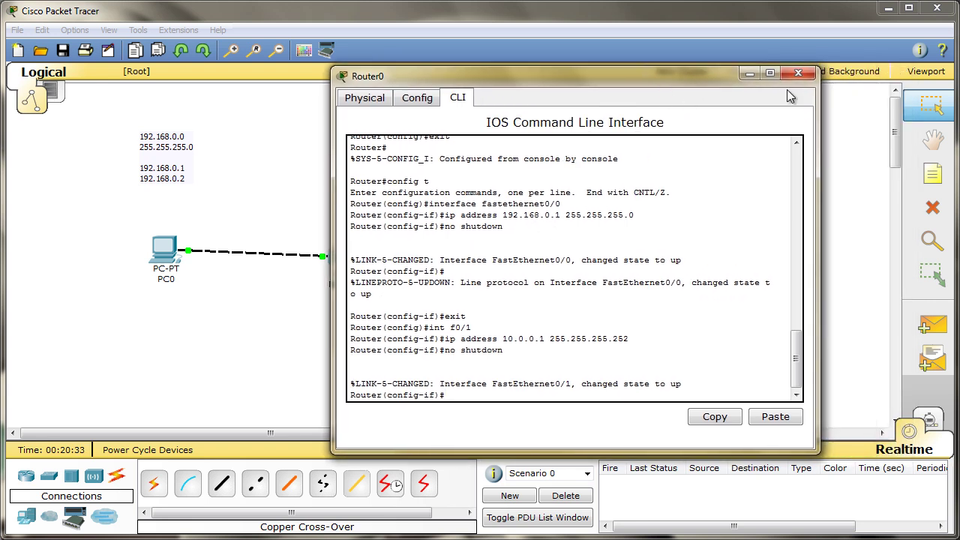
{"action": "left_click", "coordinate": [799, 74]}
- Reopen Router1's command line and leave interface configuration for global configuration mode with "exit"
{"action": "double_click", "coordinate": [551, 257]}
{"action": "left_click_drag", "start_coordinate": [161, 88], "coordinate": [767, 97]}
{"action": "type", "text": "exit"}
{"action": "key", "text": "Return"}
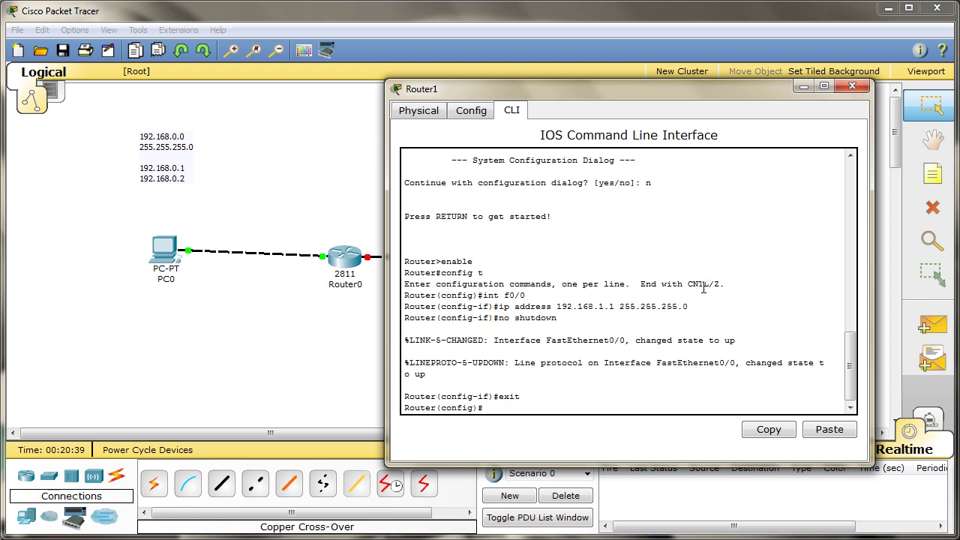
- Assign IP address 10.0.0.2 with mask 255.255.255.252 to Router1's interface f0/1 and enable it with "no shutdown"
{"action": "type", "text": "int f0/1"}
{"action": "key", "text": "Return"}
{"action": "type", "text": "ip"}
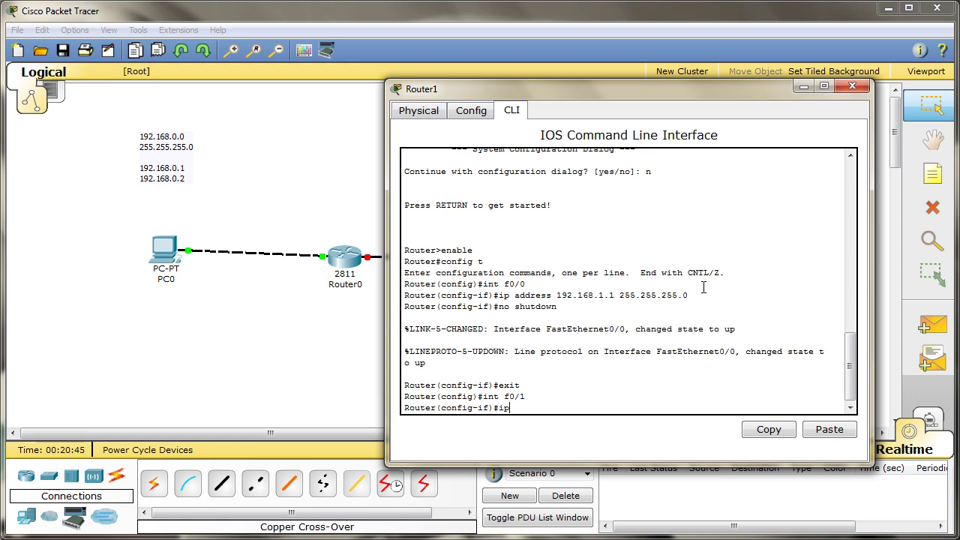
{"action": "type", "text": " address"}
{"action": "type", "text": " 192"}
{"action": "type", "text": "0.0."}
{"action": "type", "text": "0.2 25"}
{"action": "type", "text": "5.25"}
{"action": "type", "text": "5.2"}
{"action": "type", "text": "55.2"}
{"action": "type", "text": "52"}
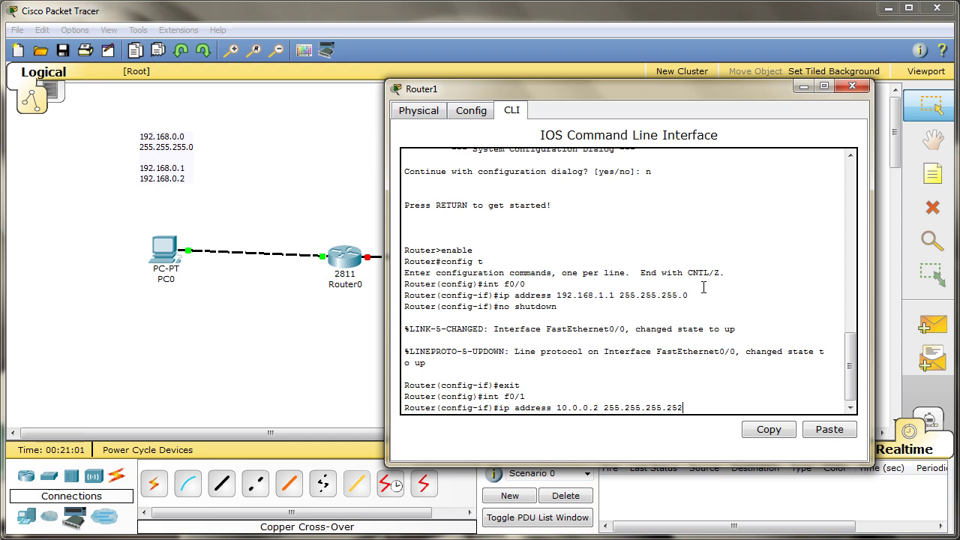
{"action": "key", "text": "Return"}
{"action": "type", "text": "no shutdown"}
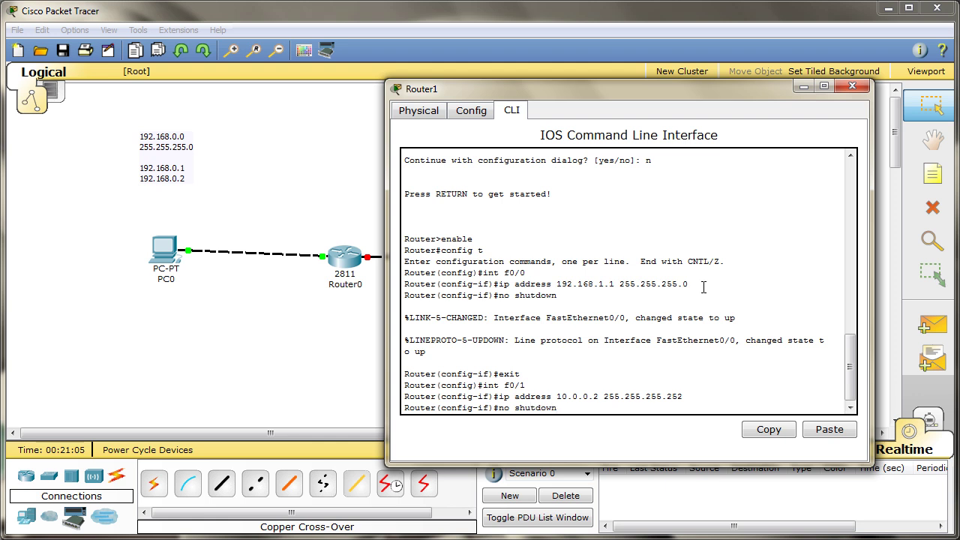
{"action": "key", "text": "Return"}
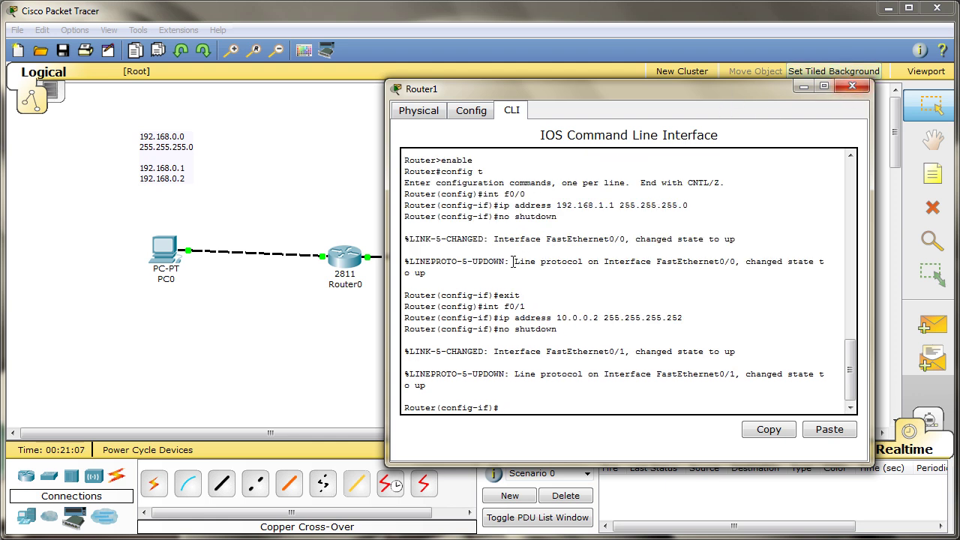
- Close Router1's window, ping PC1 at 192.168.1.2 from PC0's command prompt, and close the PC0 window
{"action": "left_click", "coordinate": [852, 86]}
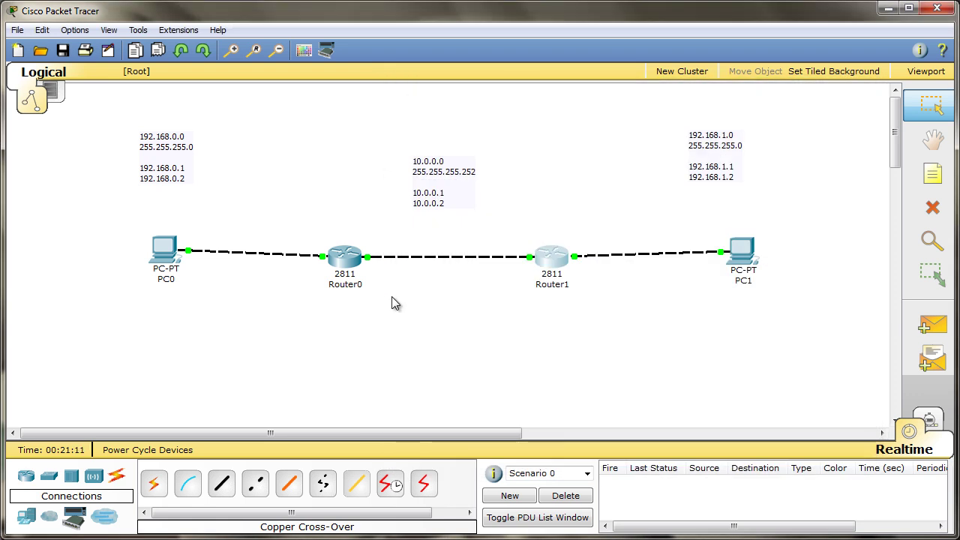
{"action": "left_click", "coordinate": [166, 251]}
{"action": "left_click_drag", "start_coordinate": [124, 109], "coordinate": [474, 113]}
{"action": "left_click", "coordinate": [501, 182]}
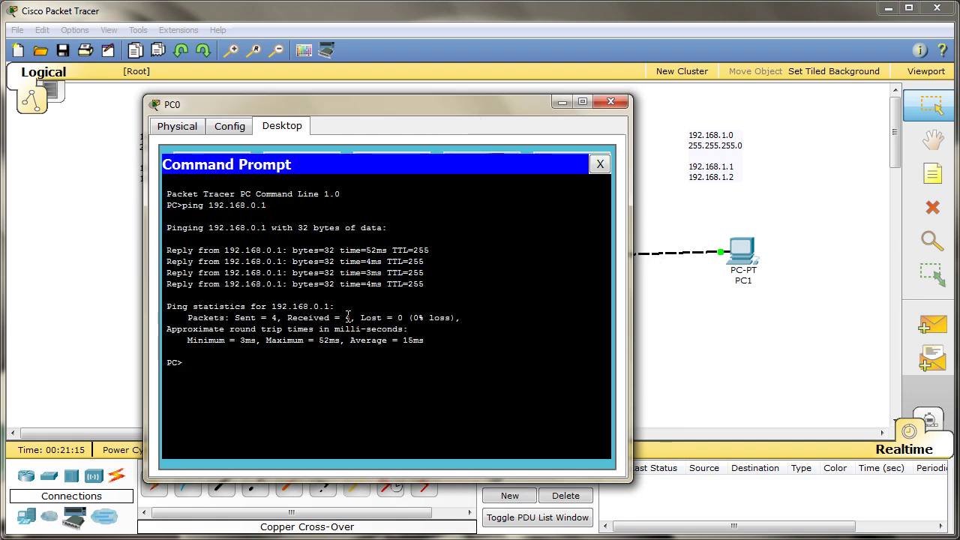
{"action": "type", "text": "ping"}
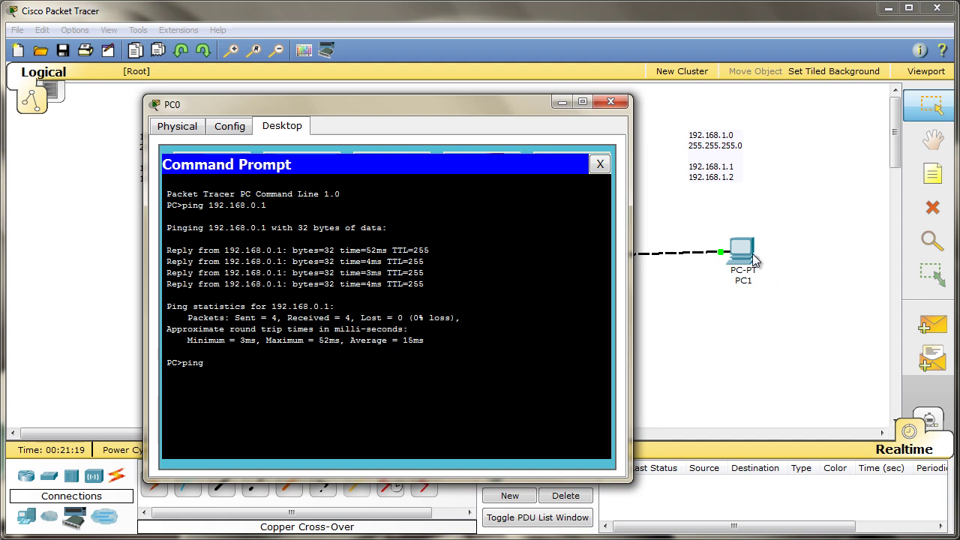
{"action": "type", "text": " 192.168.1.2"}
{"action": "key", "text": "Return"}
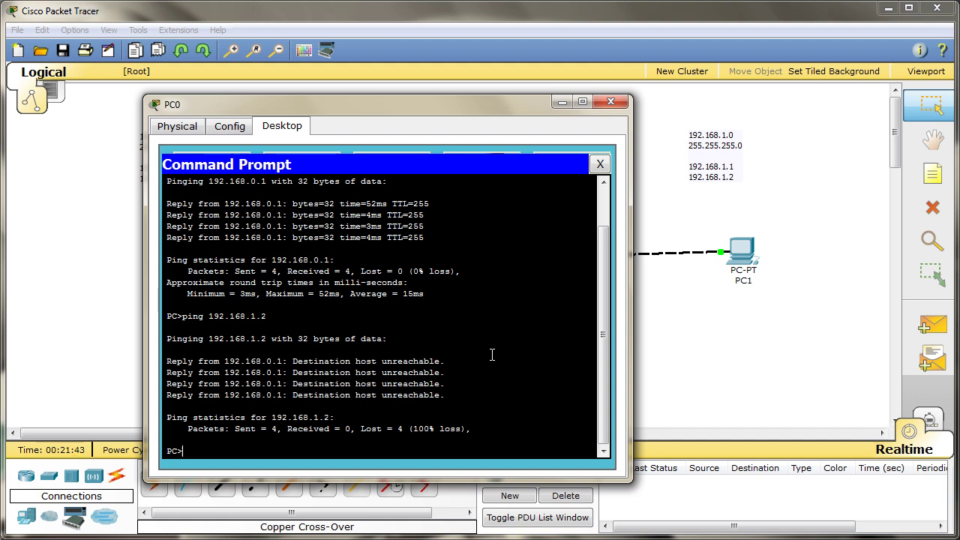
{"action": "left_click_drag", "start_coordinate": [378, 107], "coordinate": [594, 109]}
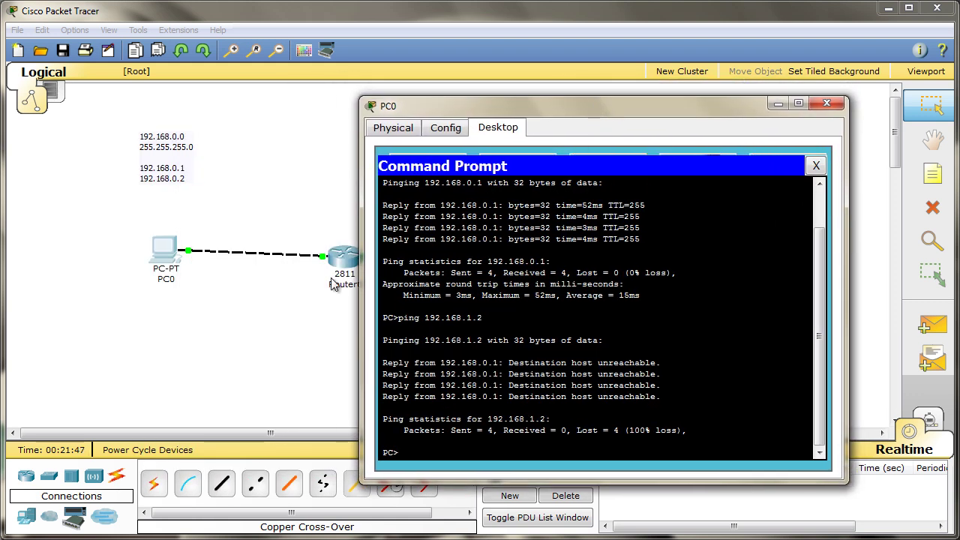
{"action": "left_click_drag", "start_coordinate": [547, 108], "coordinate": [515, 112]}
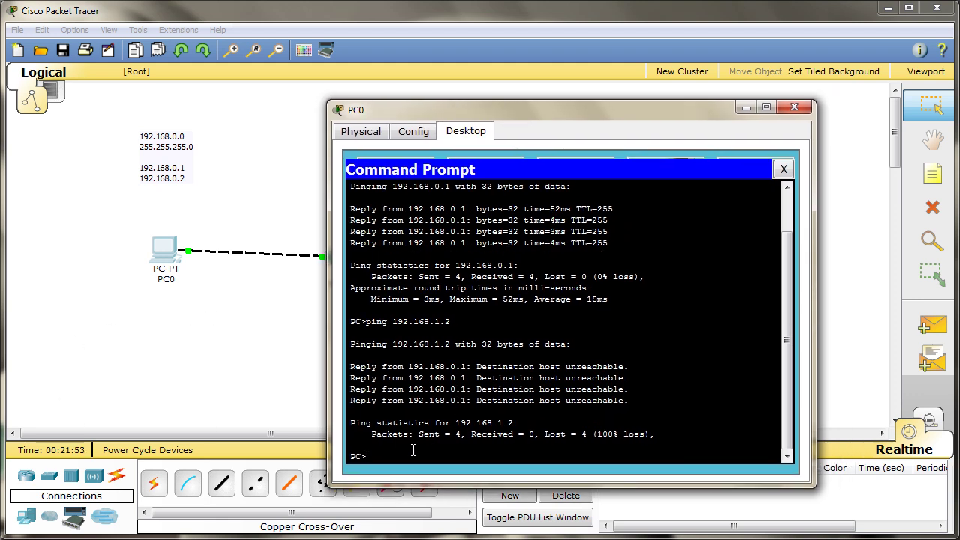
{"action": "left_click_drag", "start_coordinate": [491, 115], "coordinate": [540, 110]}
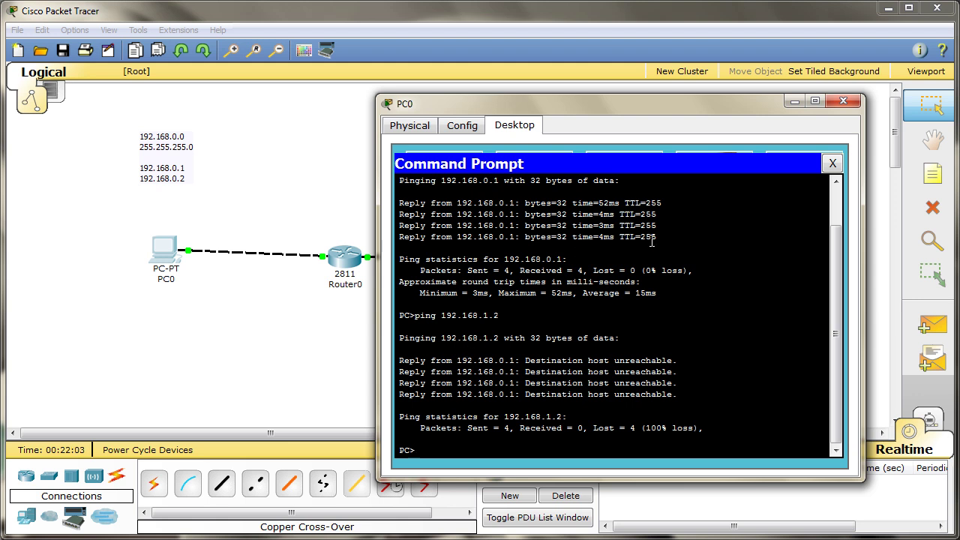
{"action": "left_click", "coordinate": [842, 102]}
- Switch to simulation mode and add a simple PDU from PC0 to PC1
{"action": "left_click", "coordinate": [941, 421]}
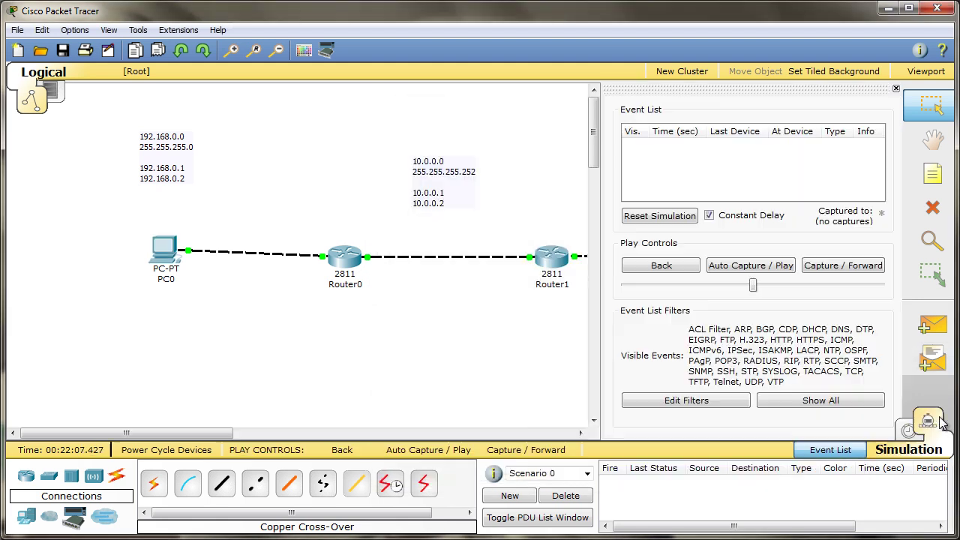
{"action": "left_click", "coordinate": [933, 326]}
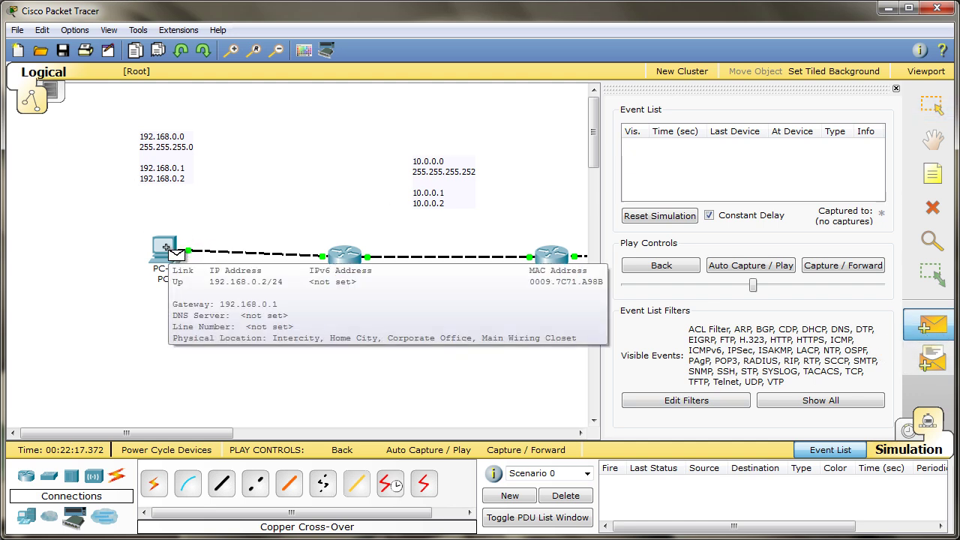
{"action": "left_click_drag", "start_coordinate": [224, 433], "coordinate": [186, 436]}
{"action": "left_click", "coordinate": [517, 258]}
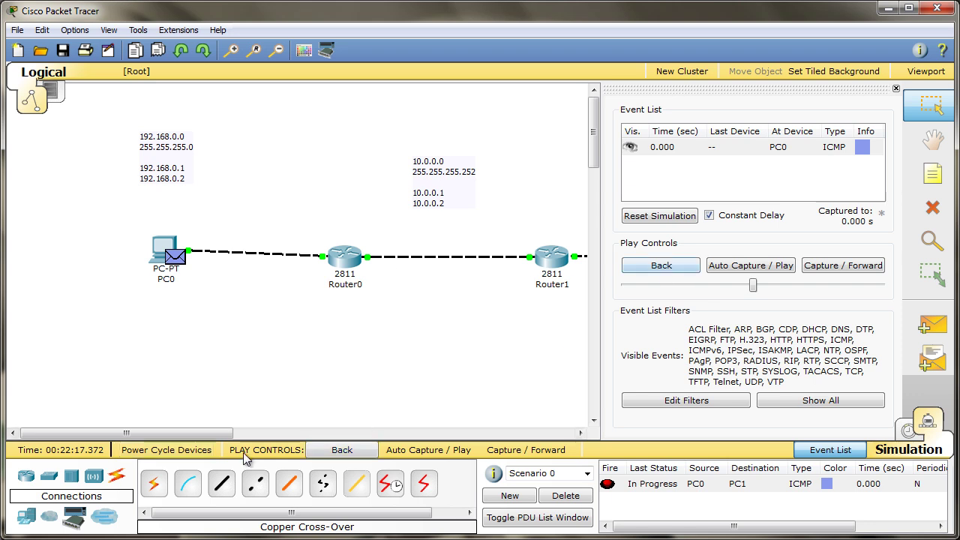
- Advance the simulation by one capture to examine the PDU's status at Router0, and return to realtime mode
{"action": "left_click", "coordinate": [845, 273]}
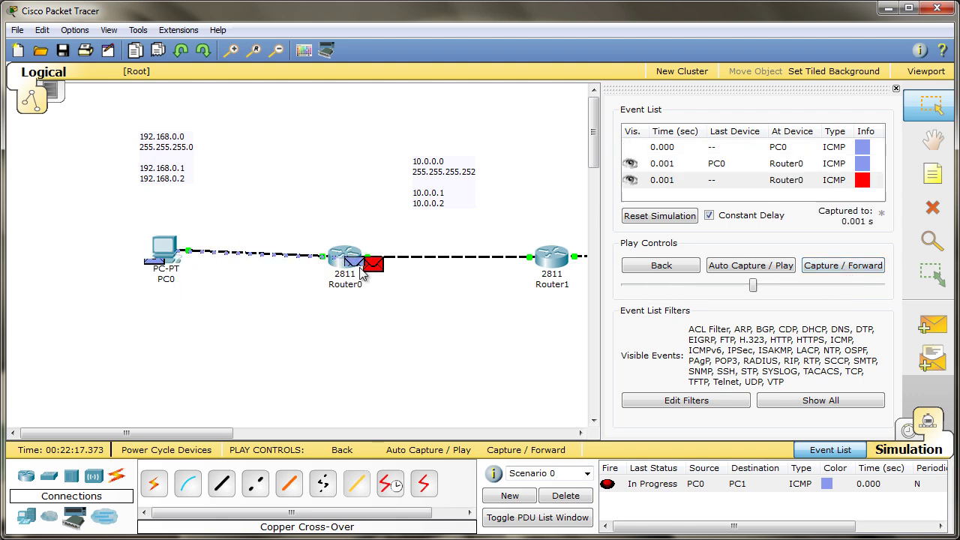
{"action": "mouse_move", "coordinate": [356, 275]}
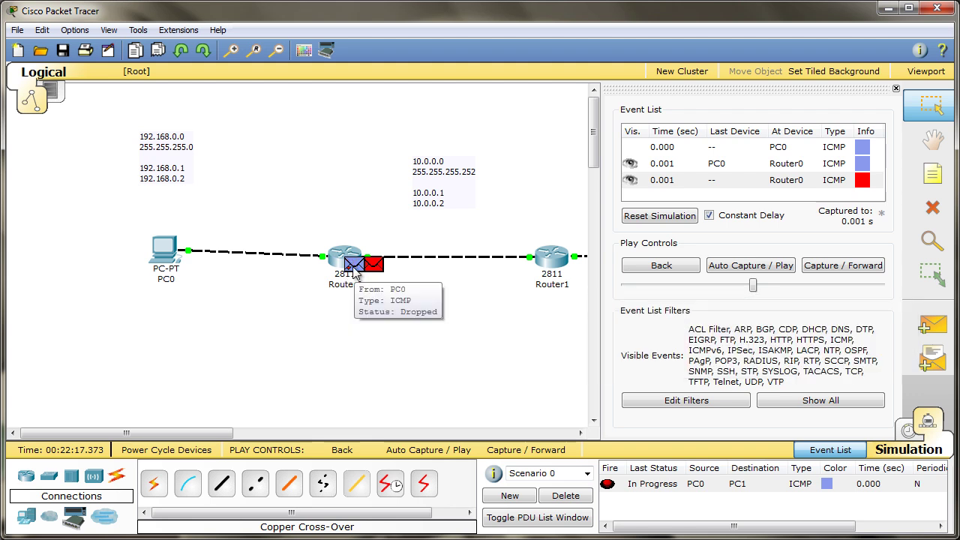
{"action": "mouse_move", "coordinate": [339, 256]}
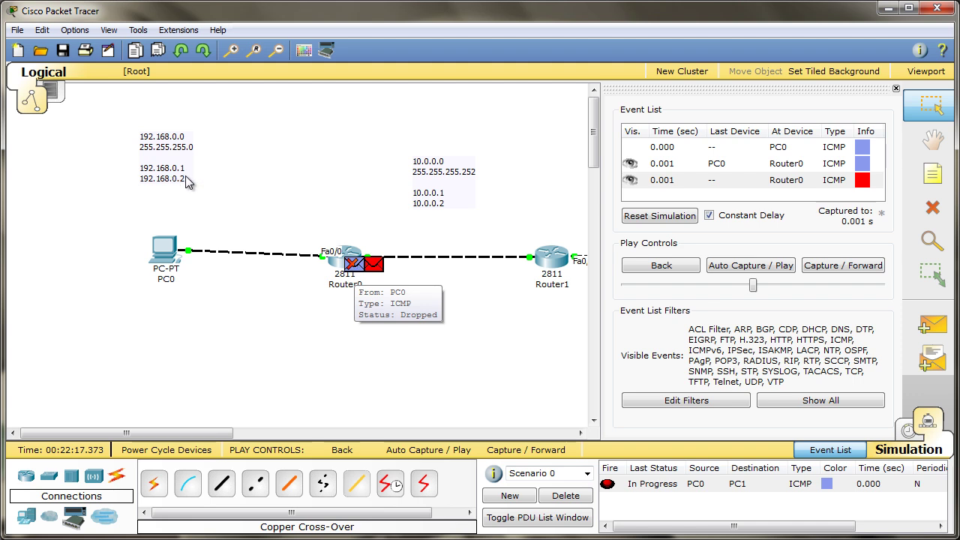
{"action": "mouse_move", "coordinate": [216, 433]}
{"action": "left_mouse_down"}
{"action": "mouse_move", "coordinate": [358, 439]}
{"action": "mouse_move", "coordinate": [232, 439]}
{"action": "left_mouse_up"}
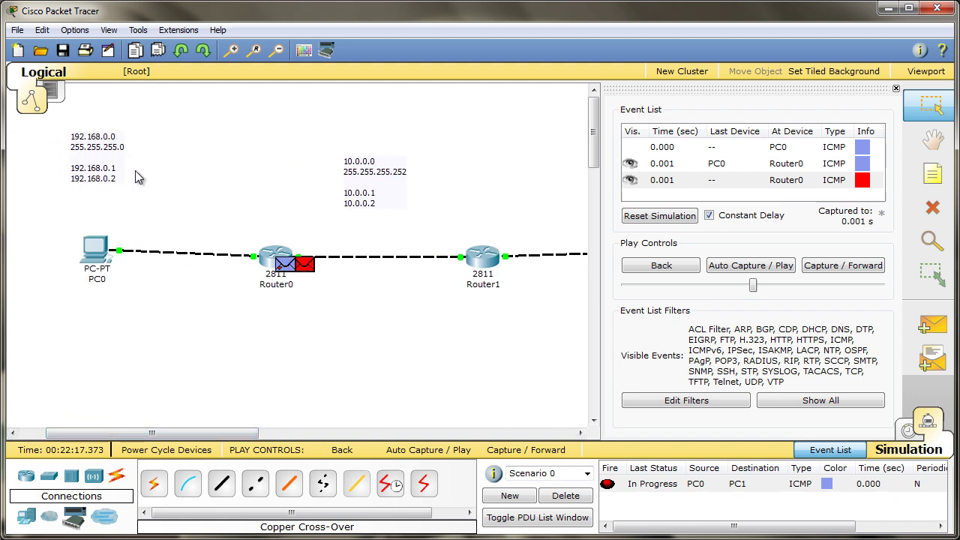
{"action": "left_click_drag", "start_coordinate": [242, 433], "coordinate": [321, 439]}
{"action": "left_click_drag", "start_coordinate": [257, 439], "coordinate": [174, 444]}
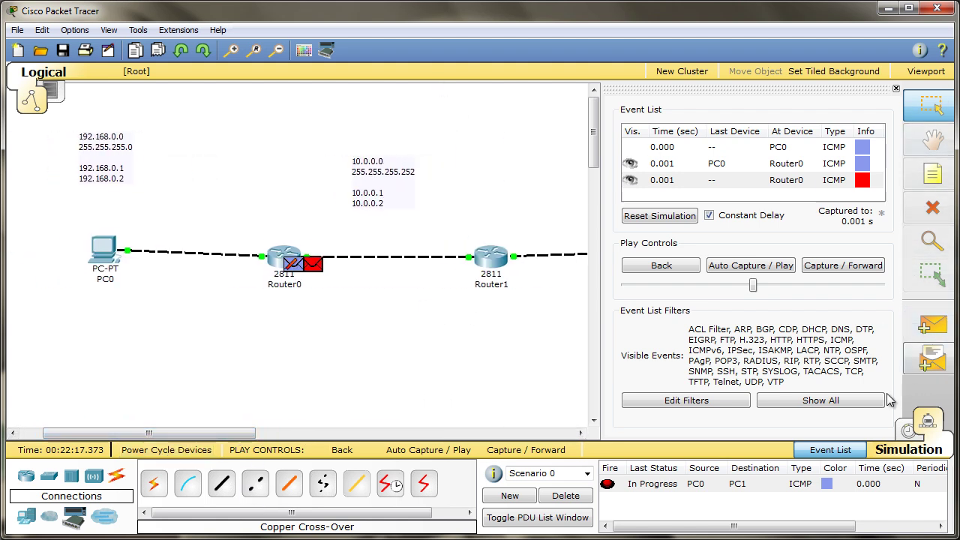
{"action": "left_click", "coordinate": [909, 432]}
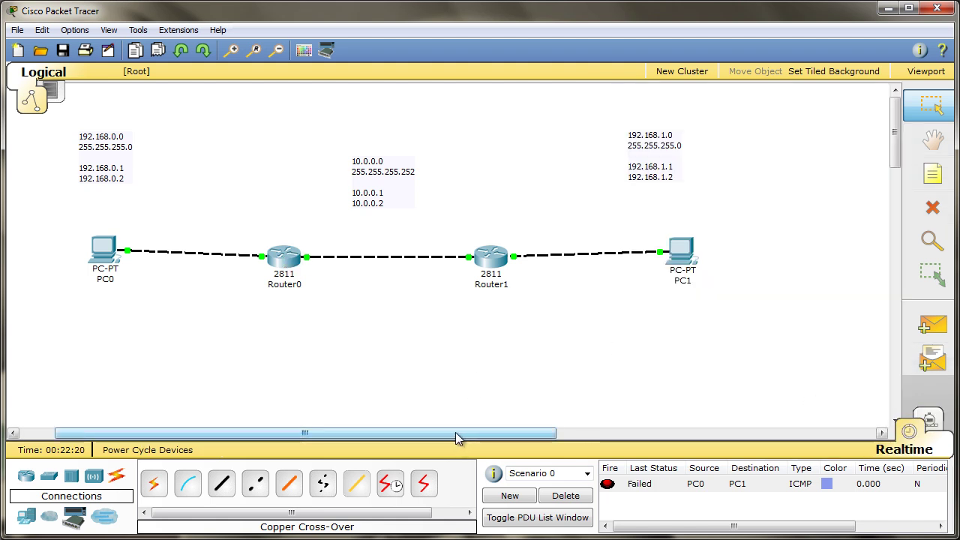
{"action": "left_click_drag", "start_coordinate": [455, 433], "coordinate": [422, 434]}
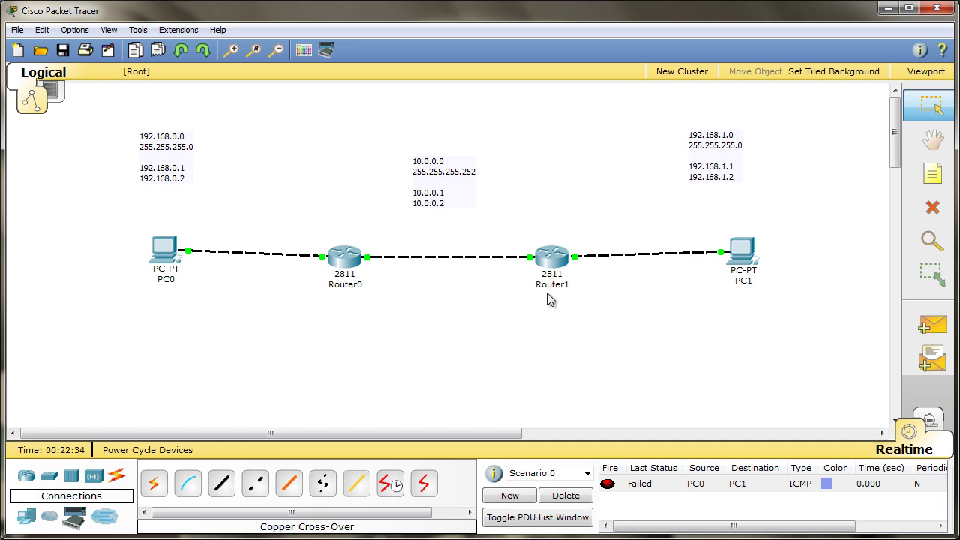
- Reopen Router0's command line and leave interface configuration for global configuration mode with "exit"
{"action": "left_click", "coordinate": [343, 271]}
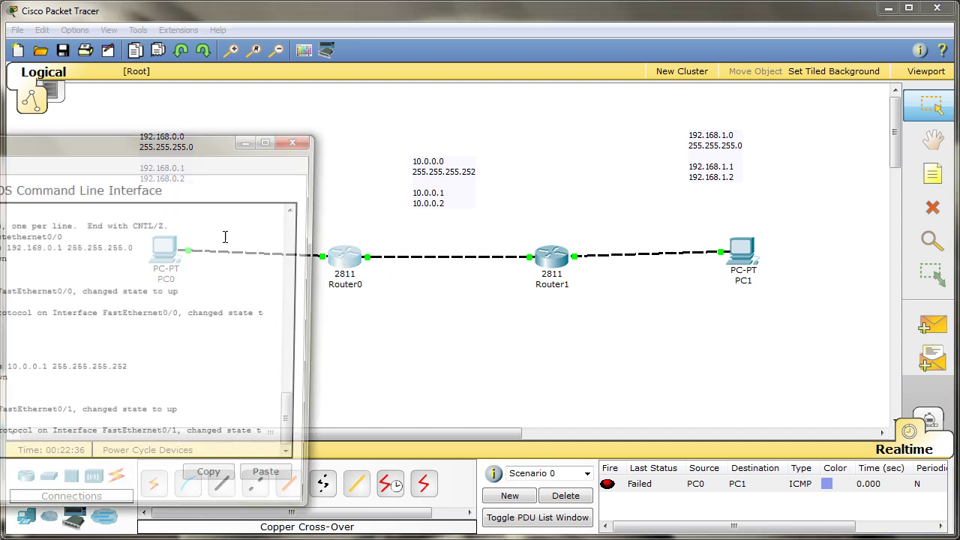
{"action": "left_click_drag", "start_coordinate": [122, 146], "coordinate": [691, 120]}
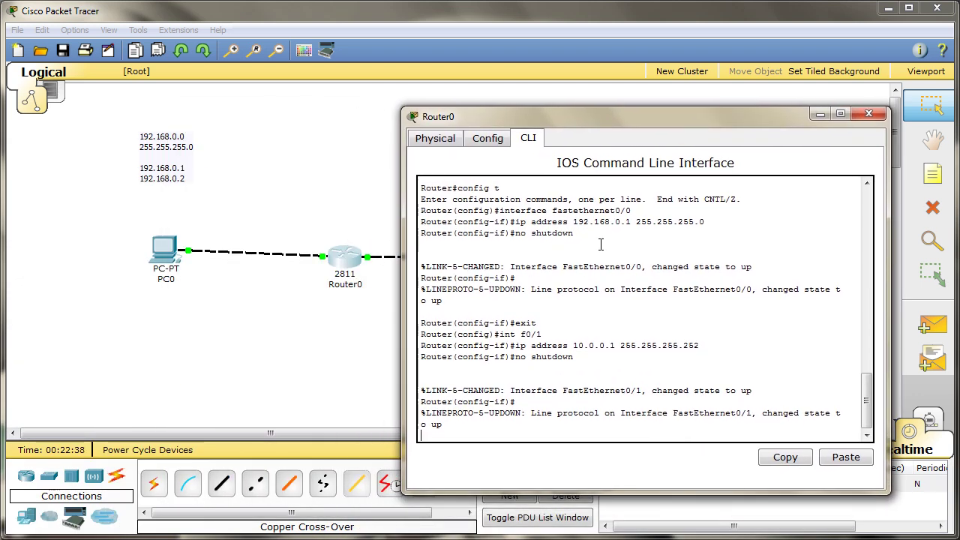
{"action": "key", "text": "Return"}
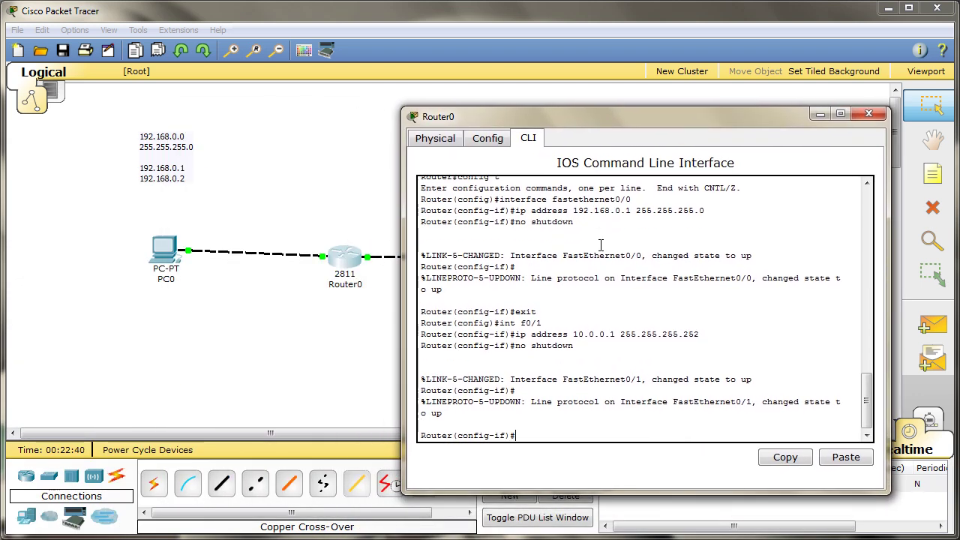
{"action": "type", "text": "exit"}
{"action": "key", "text": "Return"}
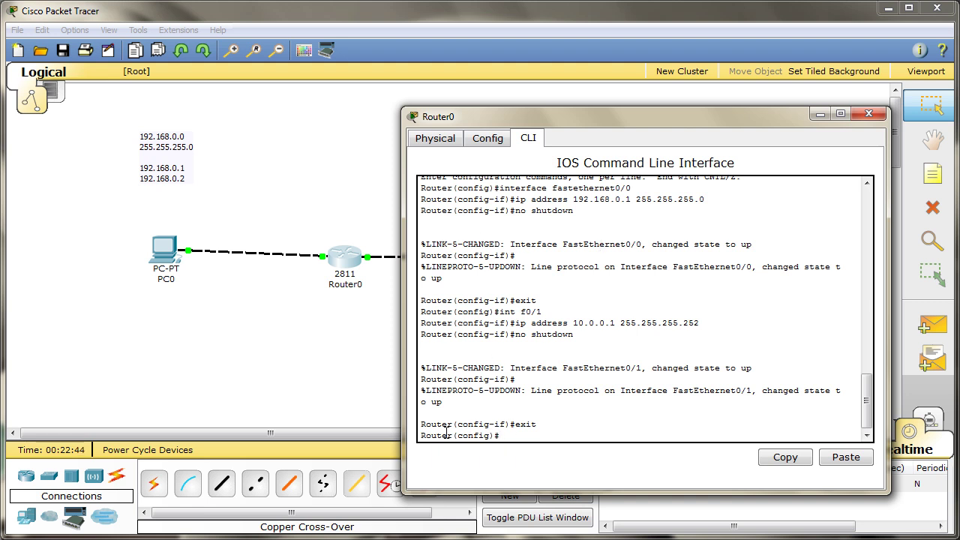
{"action": "left_click_drag", "start_coordinate": [423, 435], "coordinate": [507, 435]}
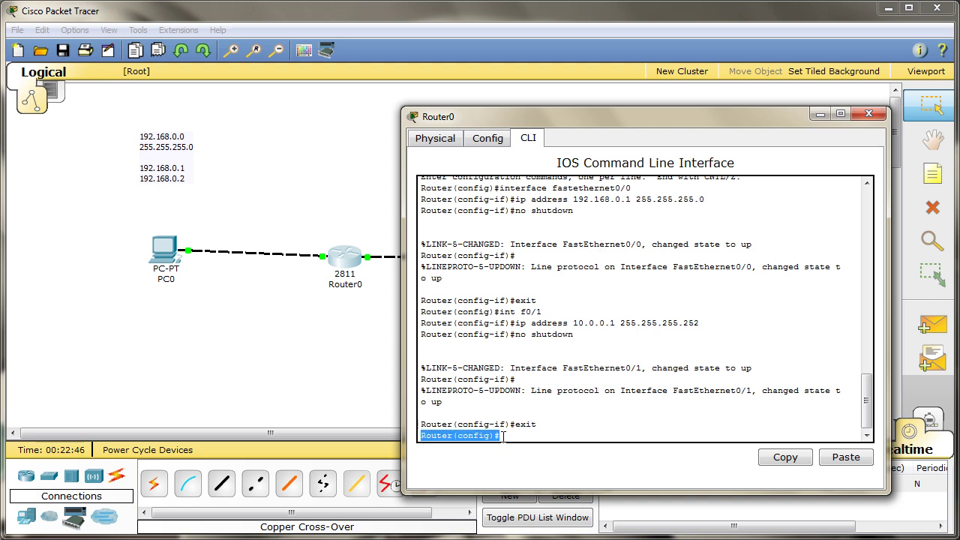
{"action": "left_click", "coordinate": [574, 435]}
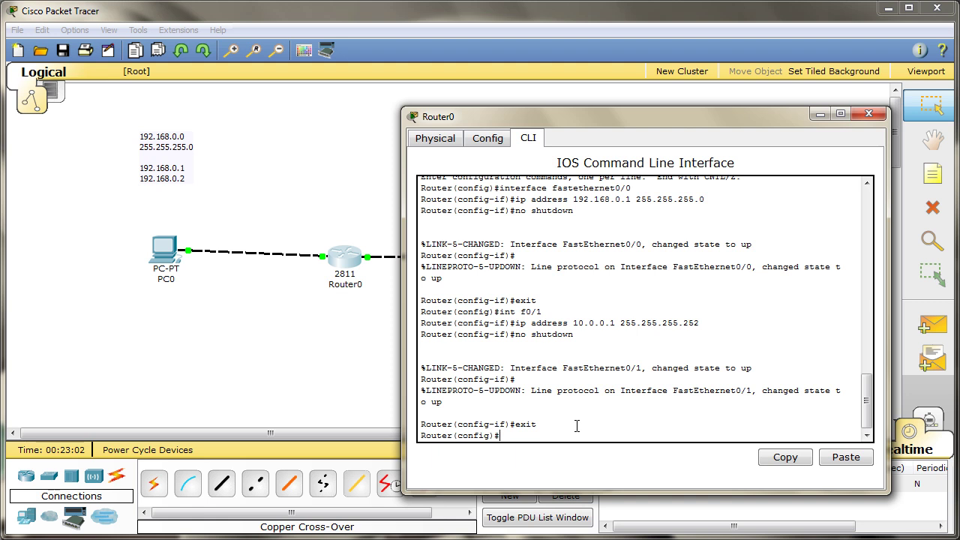
- Add a static route on Router0 to network 192.168.1.0 with mask 255.255.255.0 through next hop 10.0.0.2
{"action": "type", "text": "ip route"}
{"action": "type", "text": "192.168.1.0 255.255.255.0"}
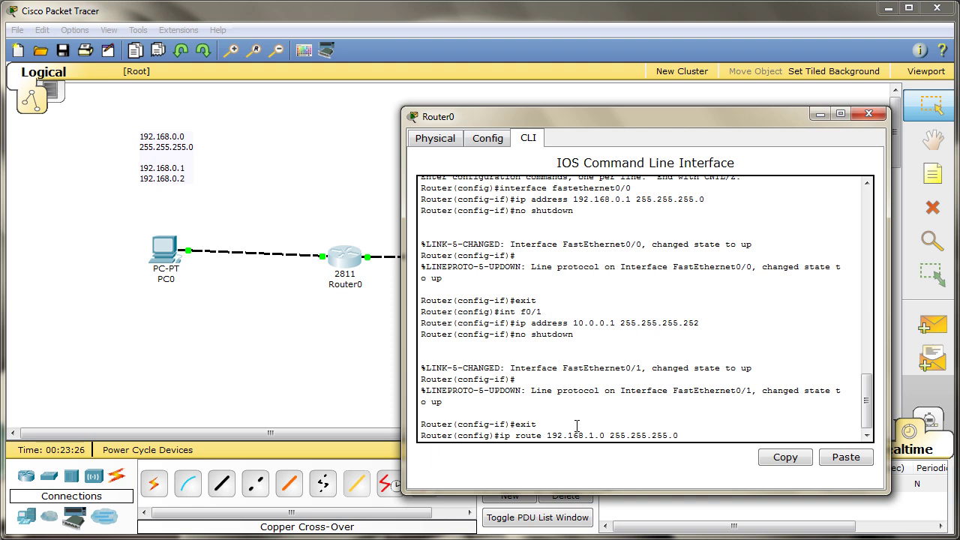
{"action": "type", "text": " 192"}
{"action": "key", "text": "BackSpace"}
{"action": "key", "text": "BackSpace"}
{"action": "type", "text": "0.0.0.2"}
{"action": "left_click_drag", "start_coordinate": [633, 123], "coordinate": [790, 117]}
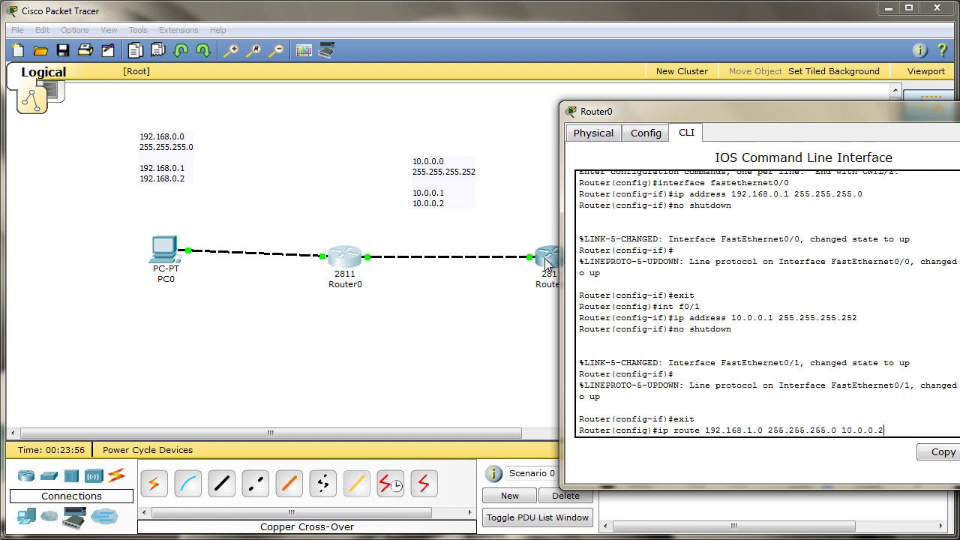
{"action": "left_click_drag", "start_coordinate": [693, 114], "coordinate": [165, 139]}
{"action": "left_click_drag", "start_coordinate": [363, 129], "coordinate": [387, 112]}
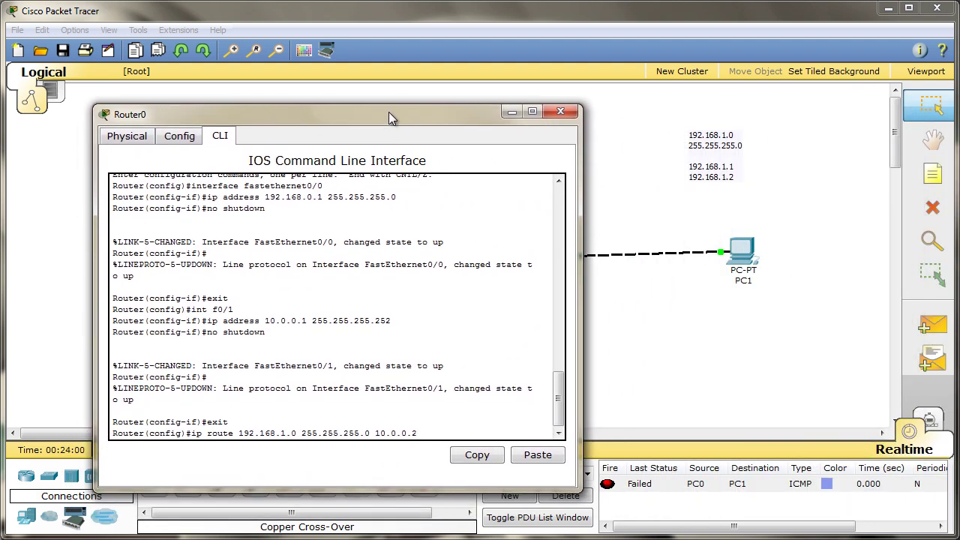
{"action": "left_click_drag", "start_coordinate": [318, 115], "coordinate": [788, 116]}
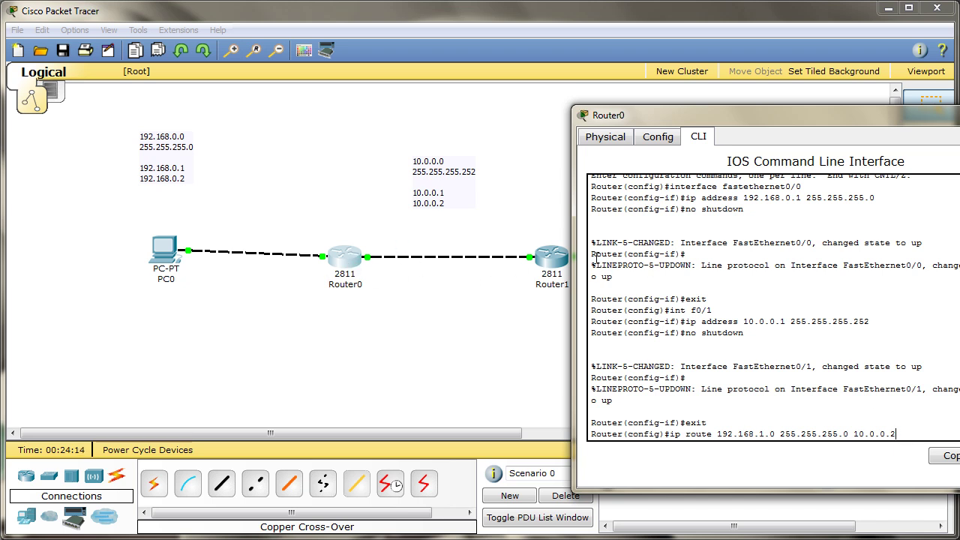
{"action": "left_click_drag", "start_coordinate": [717, 116], "coordinate": [389, 103]}
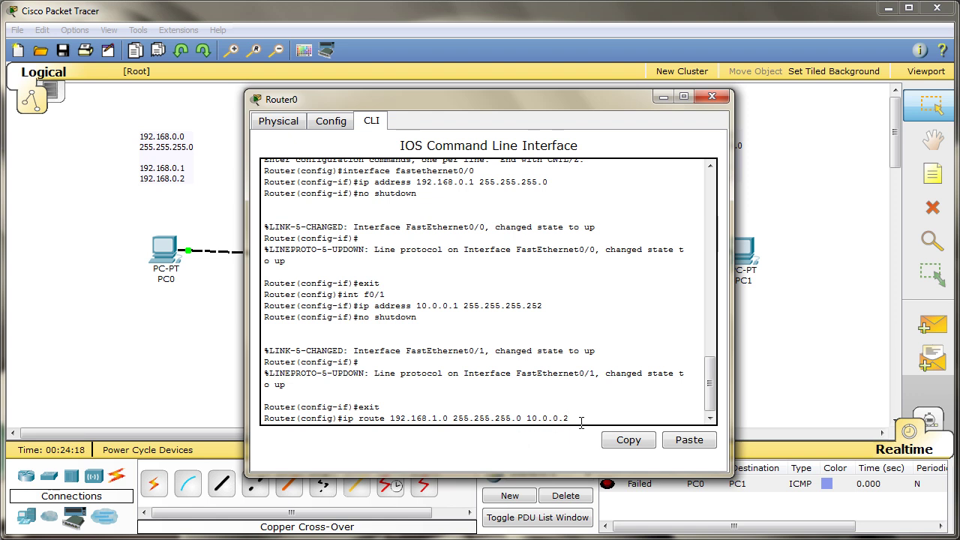
{"action": "key", "text": "Return"}
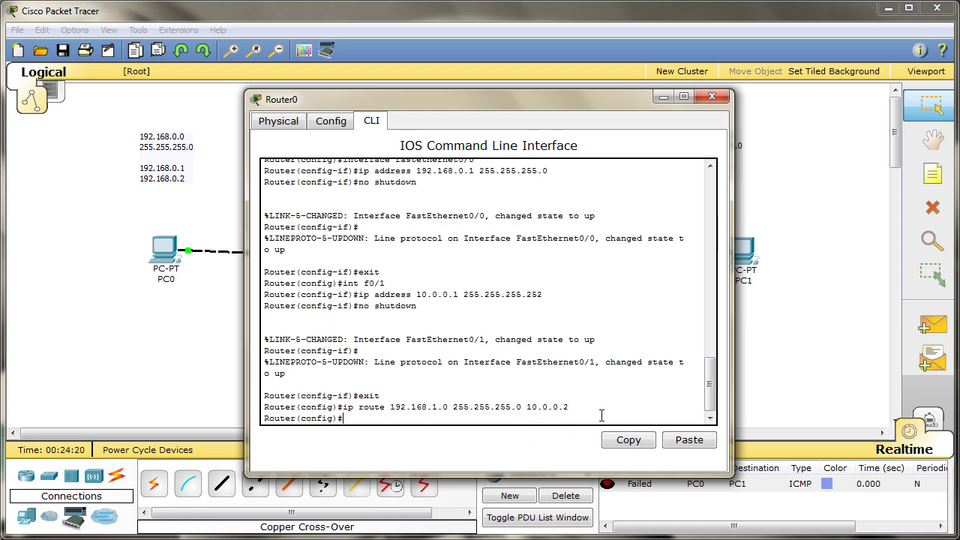
- Exit Router0's global configuration mode to the privileged prompt and close the router's window
{"action": "type", "text": "exit"}
{"action": "key", "text": "Return"}
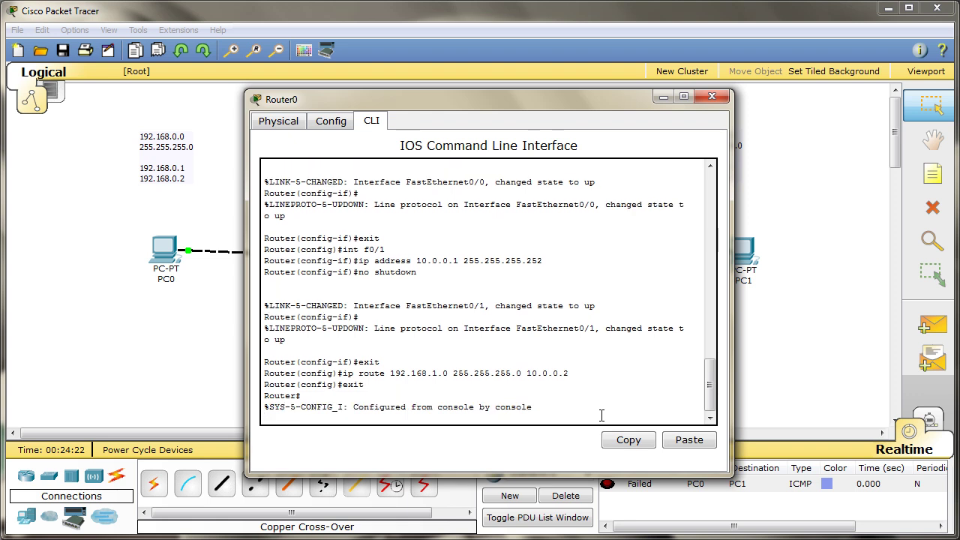
{"action": "key", "text": "Return"}
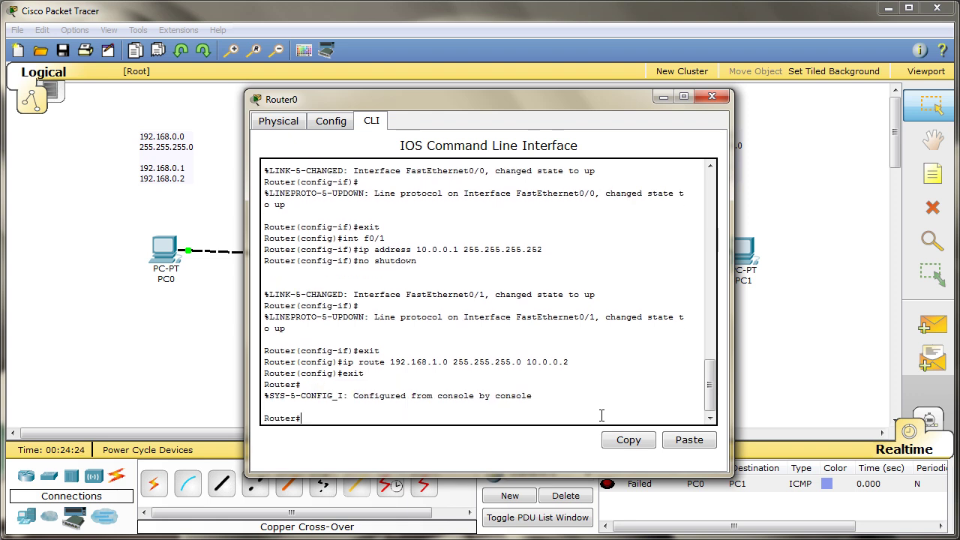
{"action": "left_click", "coordinate": [711, 97]}
- Reopen Router1's command line and exit from interface configuration back to global configuration mode
{"action": "left_click", "coordinate": [552, 255]}
{"action": "left_click_drag", "start_coordinate": [518, 104], "coordinate": [591, 113]}
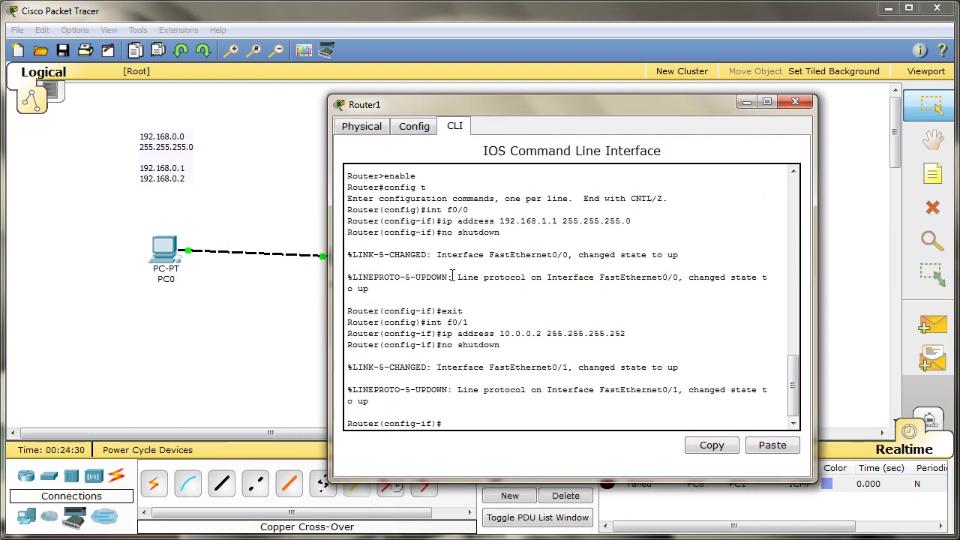
{"action": "type", "text": "exit"}
{"action": "key", "text": "Return"}
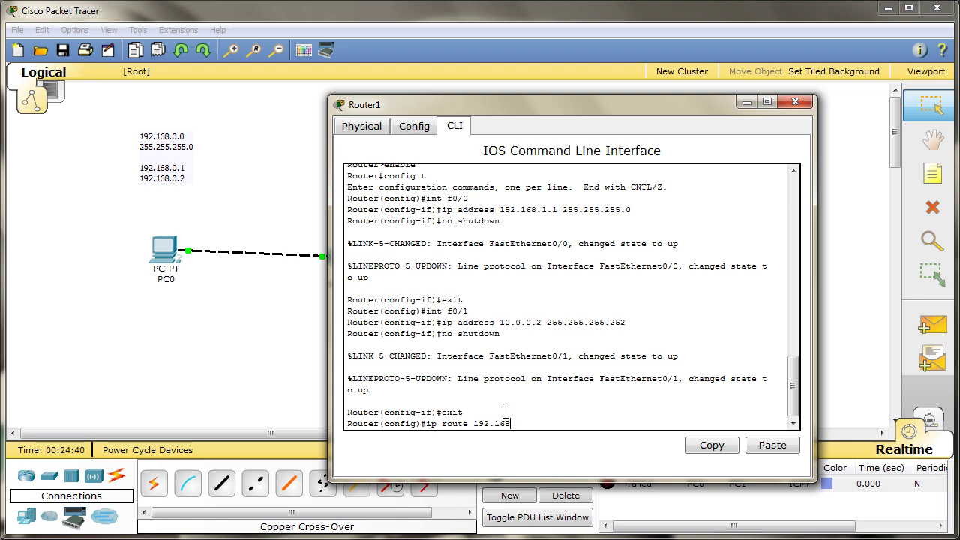
- Add a static route on Router1 to network 192.168.0.0 with mask 255.255.255.0 through next hop 10.0.0.1
{"action": "type", "text": "0.0"}
{"action": "type", "text": "92"}
{"action": "type", "text": "0.0.0.1"}
{"action": "left_click_drag", "start_coordinate": [538, 109], "coordinate": [636, 104]}
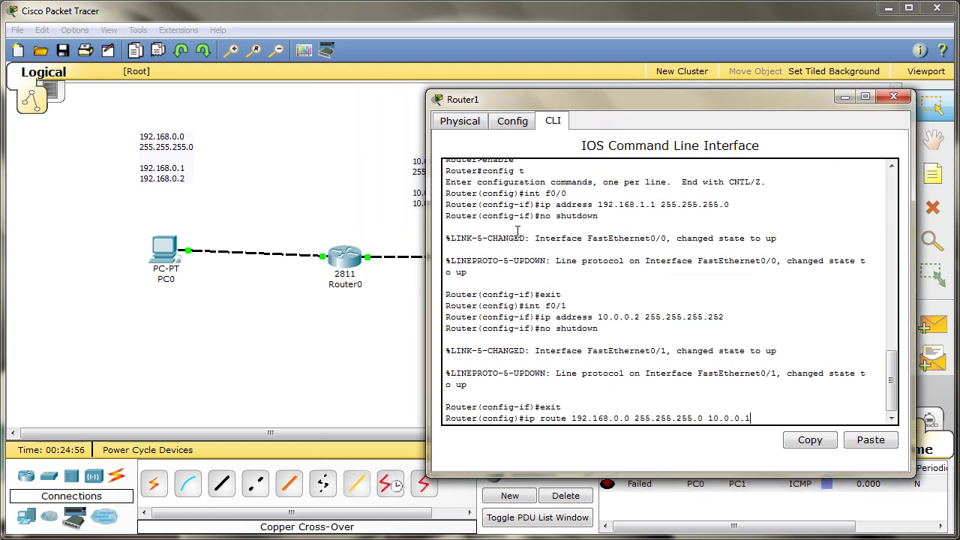
{"action": "key", "text": "Return"}
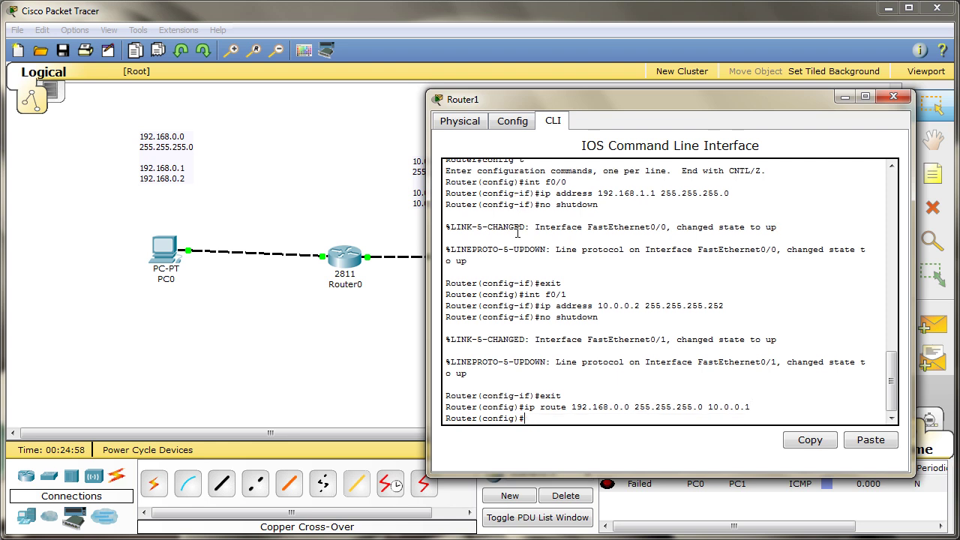
- Close Router1's window, review the earlier ping to 192.168.1.2 in PC0's Command Prompt, and close the prompt
{"action": "left_click", "coordinate": [893, 96]}
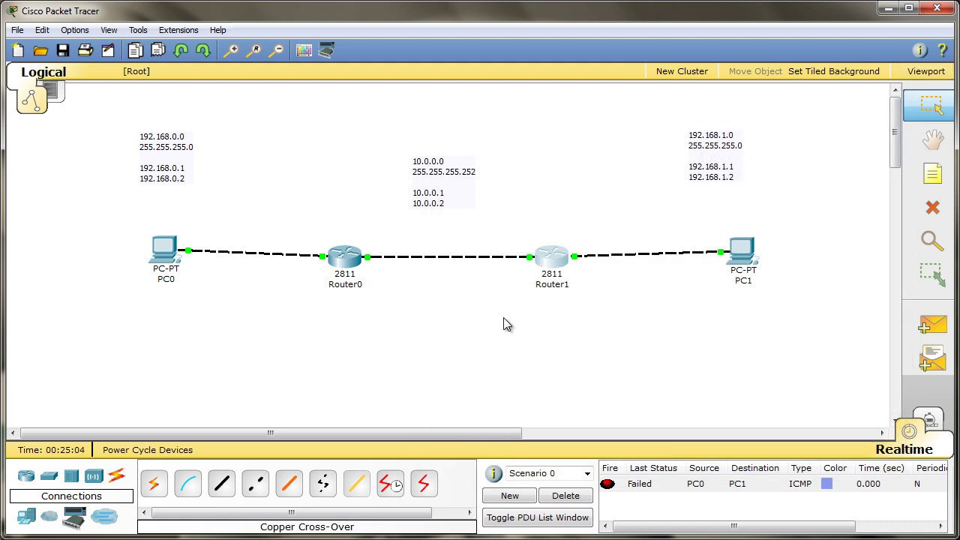
{"action": "mouse_move", "coordinate": [173, 251]}
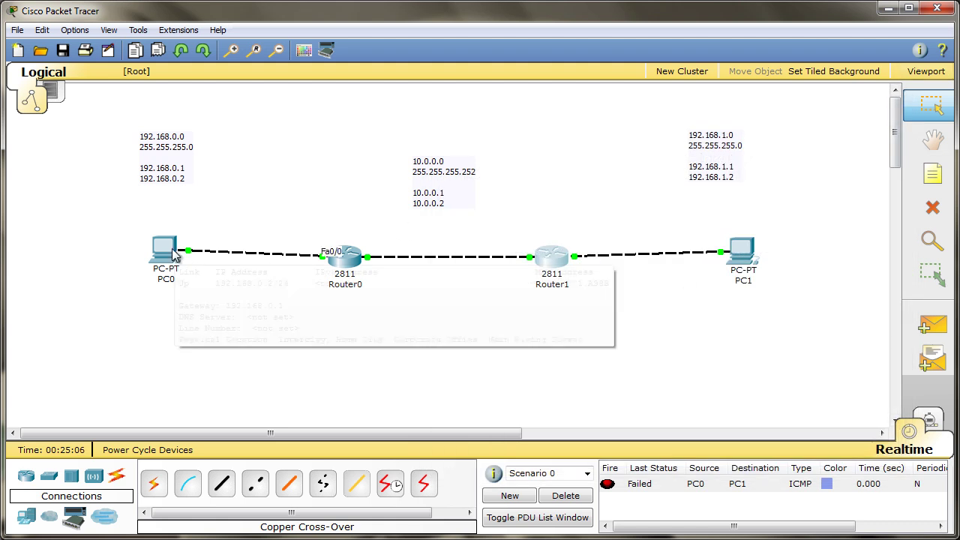
{"action": "left_click", "coordinate": [158, 250]}
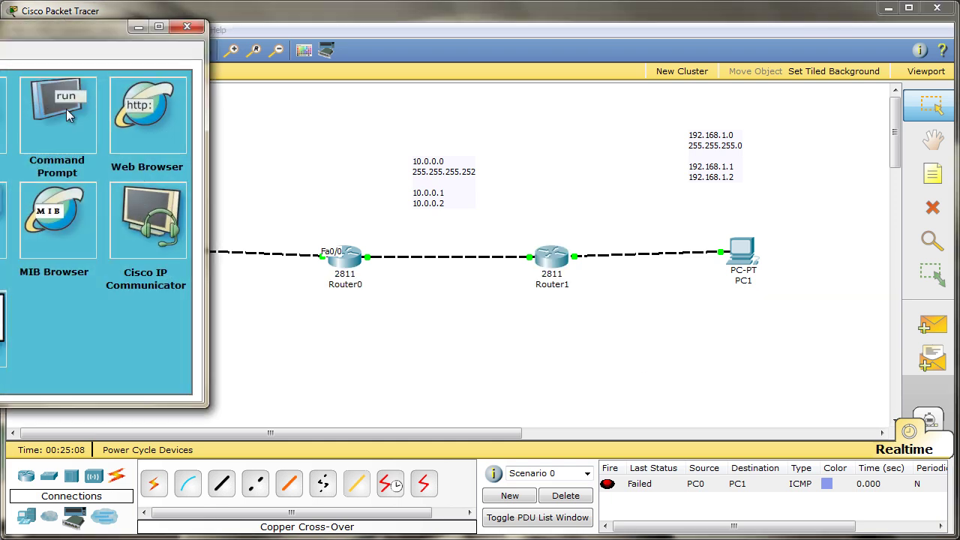
{"action": "left_click_drag", "start_coordinate": [44, 33], "coordinate": [455, 64]}
{"action": "left_click", "coordinate": [482, 174]}
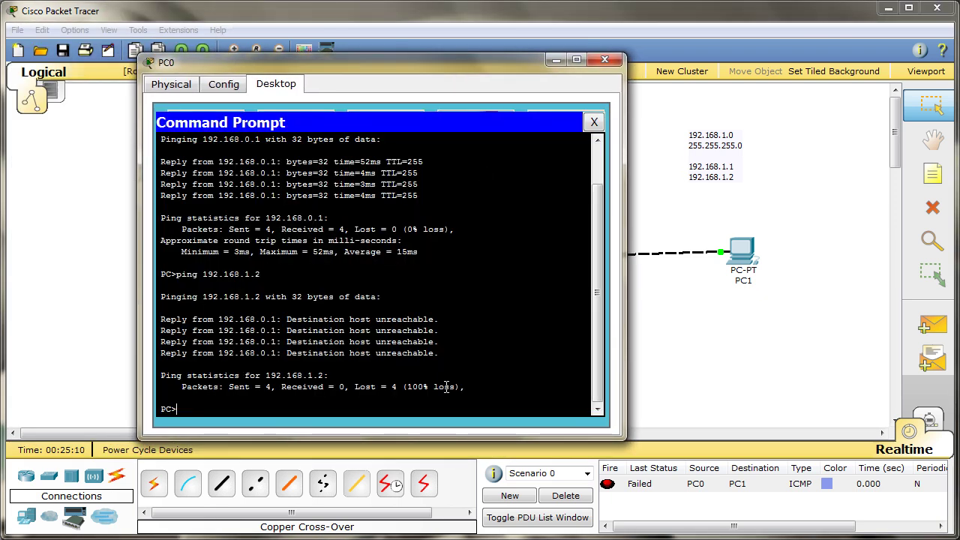
{"action": "left_click_drag", "start_coordinate": [364, 320], "coordinate": [414, 320]}
{"action": "left_click", "coordinate": [425, 392]}
{"action": "left_click", "coordinate": [591, 125]}
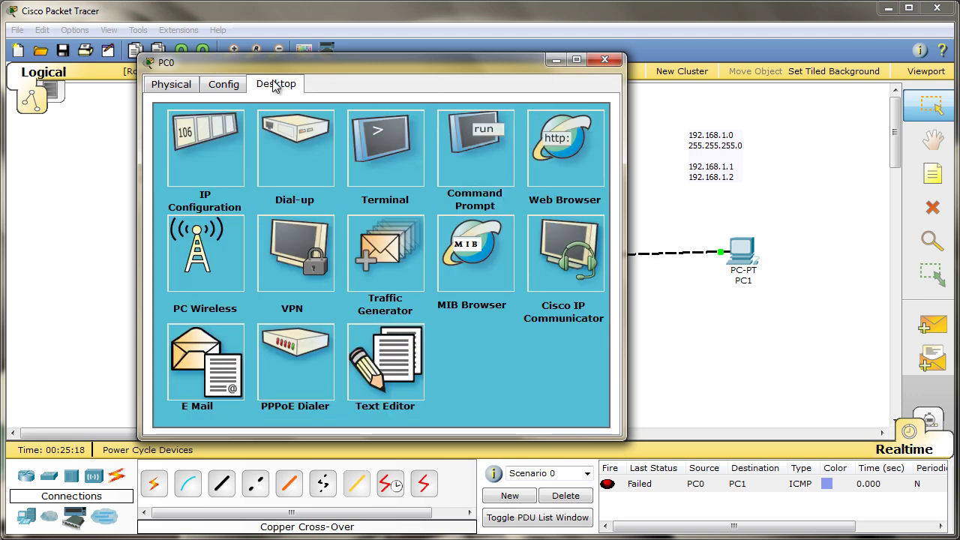
- Reopen PC0's Command Prompt and repeat the ping to PC1 at 192.168.1.2
{"action": "left_click", "coordinate": [478, 150]}
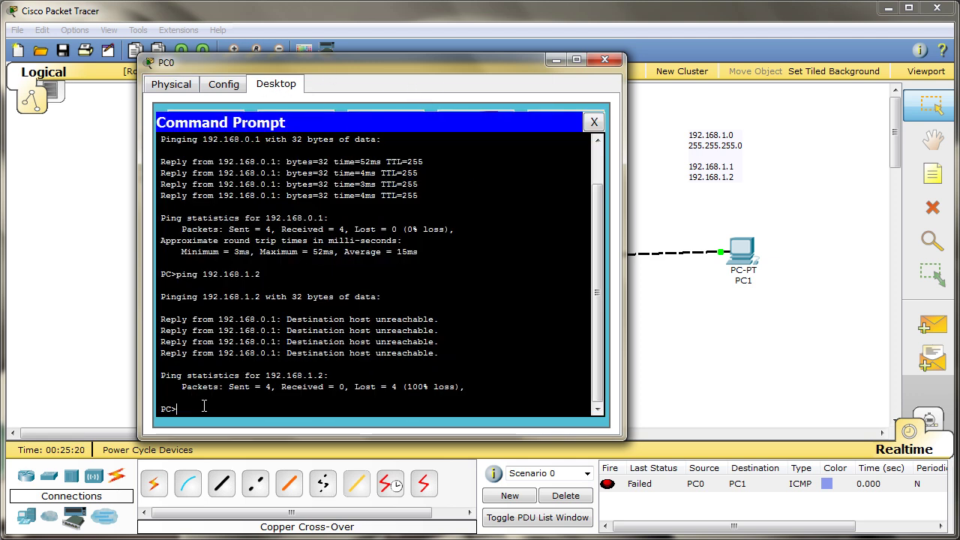
{"action": "key", "text": "Up"}
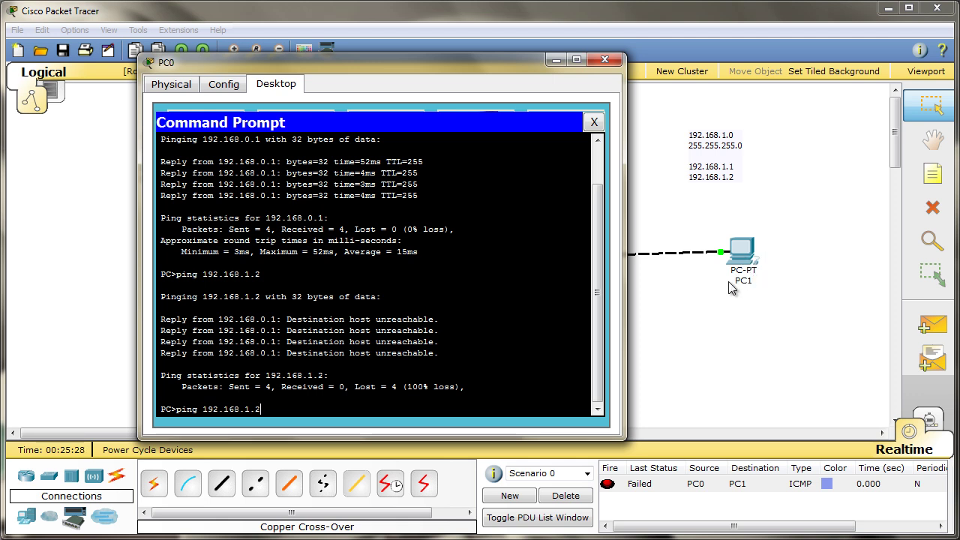
{"action": "key", "text": "Return"}
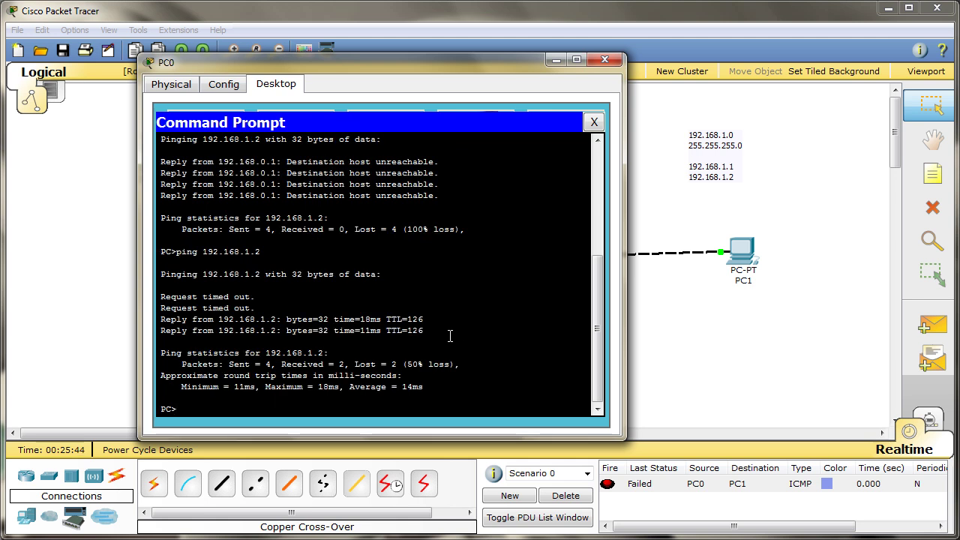
- Examine the replies from 192.168.1.2 in the latest ping output and close the Command Prompt
{"action": "left_click_drag", "start_coordinate": [165, 318], "coordinate": [434, 330]}
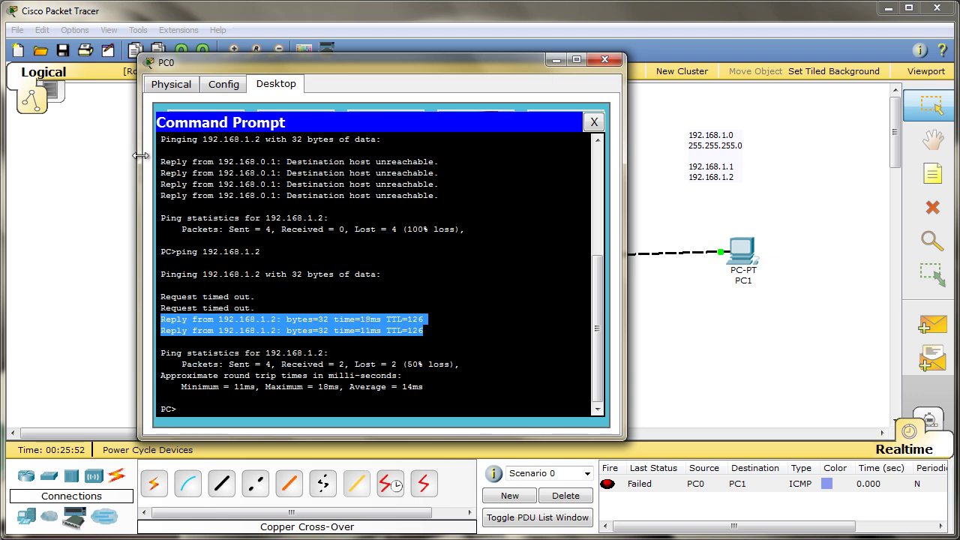
{"action": "left_click", "coordinate": [217, 364]}
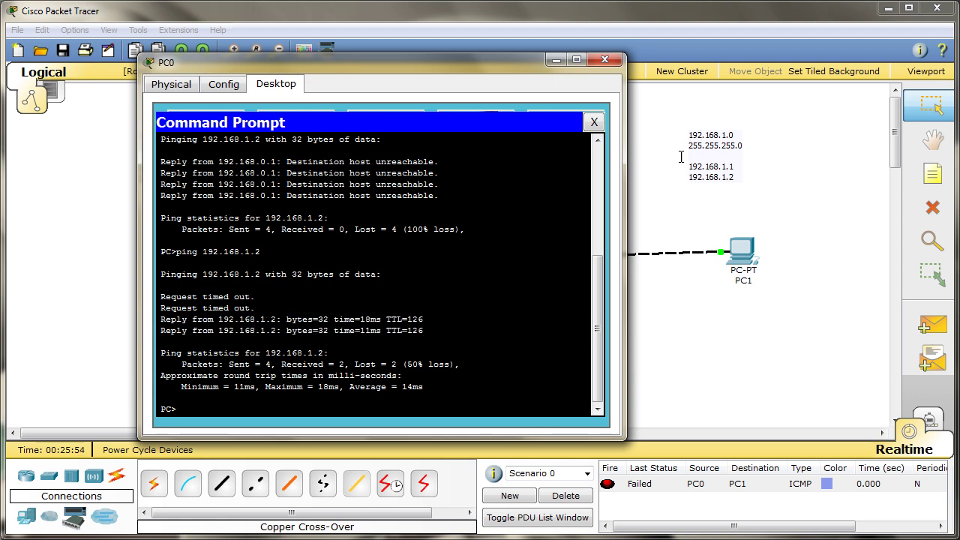
{"action": "left_click", "coordinate": [592, 122]}
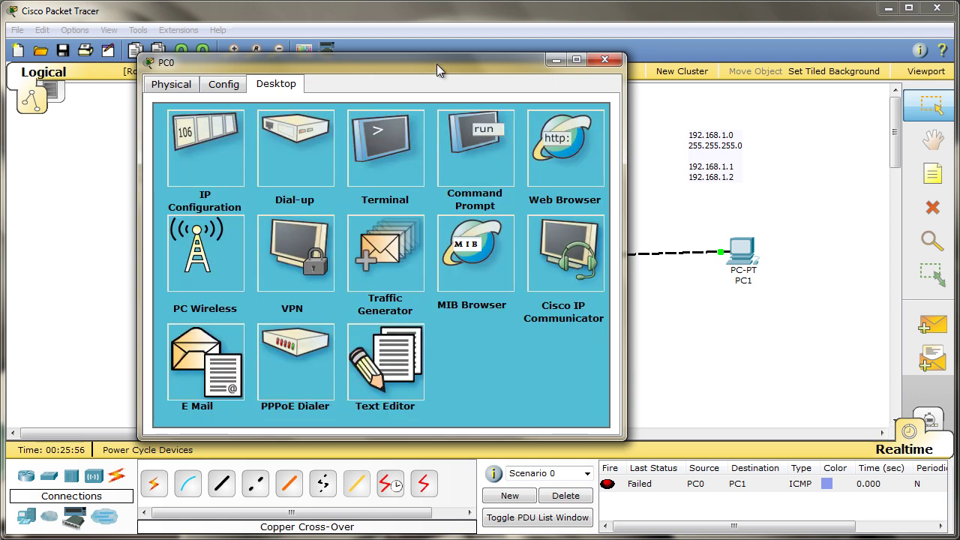
- Close PC0's window and delete Scenario 0's old PDU from PC0 to PC1
{"action": "left_click_drag", "start_coordinate": [437, 64], "coordinate": [476, 65]}
{"action": "left_click", "coordinate": [643, 61]}
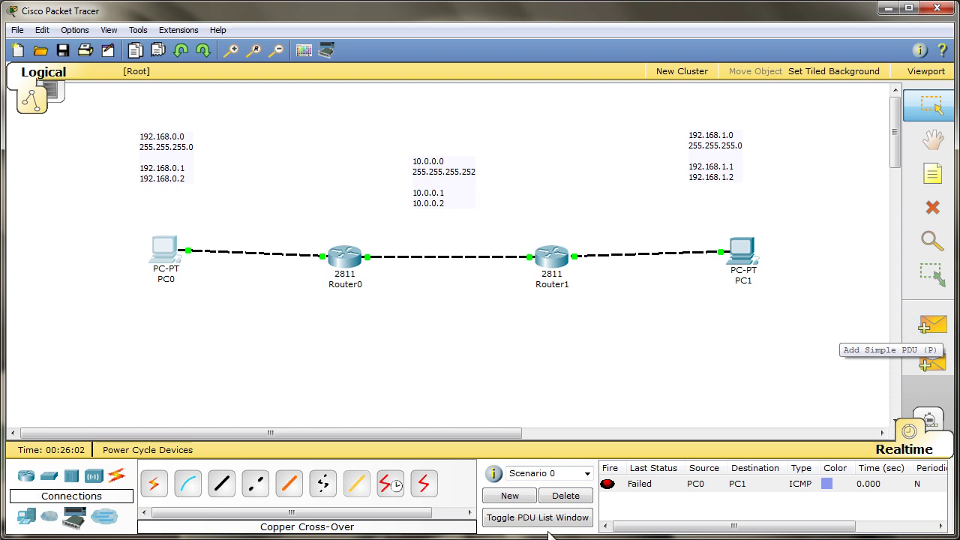
{"action": "left_click", "coordinate": [579, 498]}
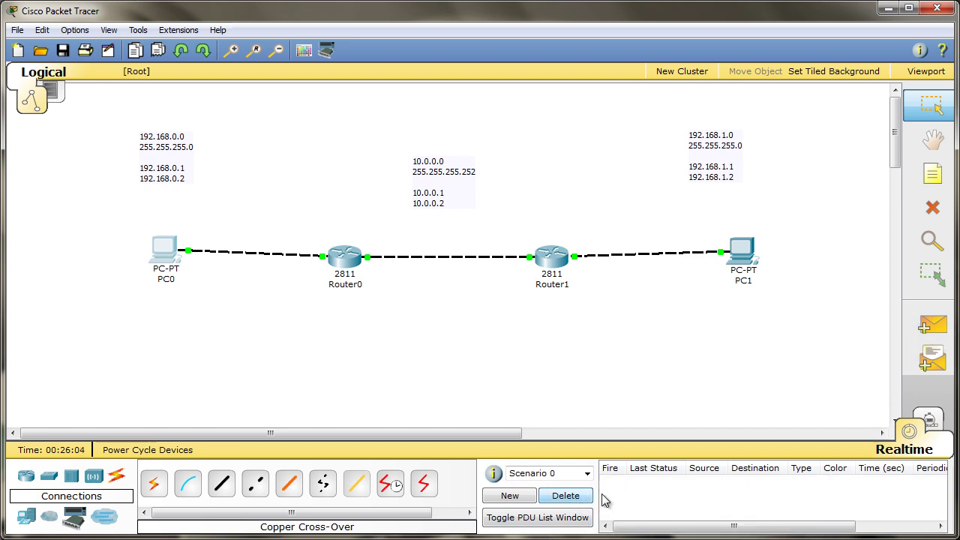